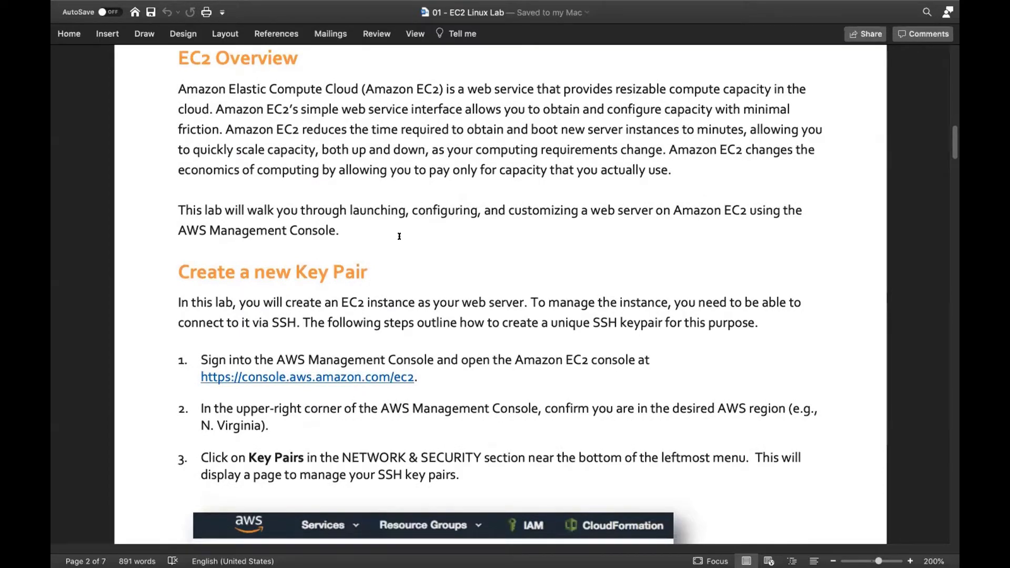
# - Read the key pair instructions in the EC2 Linux Lab document, switching to the AWS Management Console in the browser when done
pyautogui.scroll(-2, 399, 236)
pyautogui.scroll(-4, 399, 236)
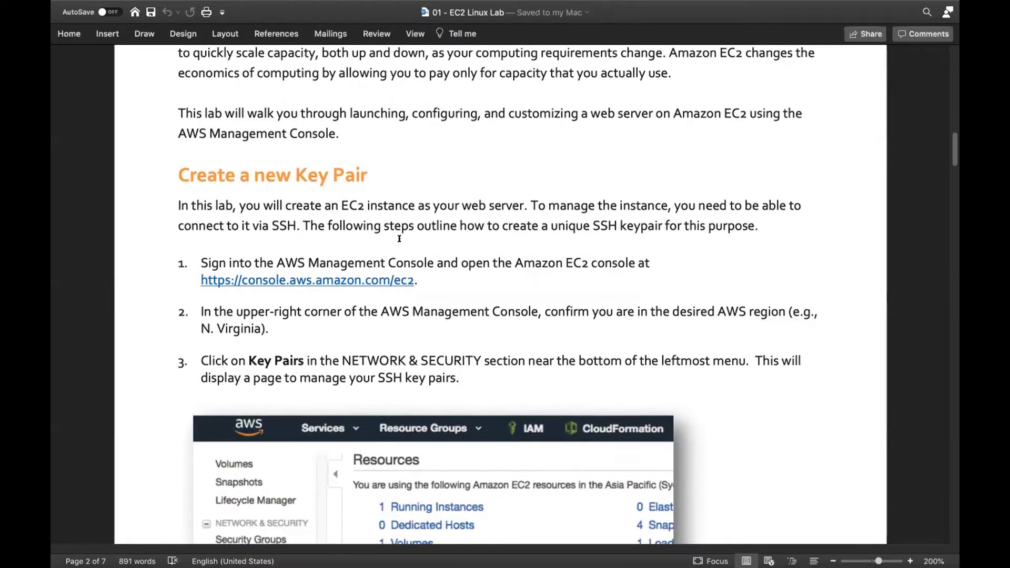
pyautogui.scroll(-1, 399, 239)
pyautogui.scroll(-1, 399, 239)
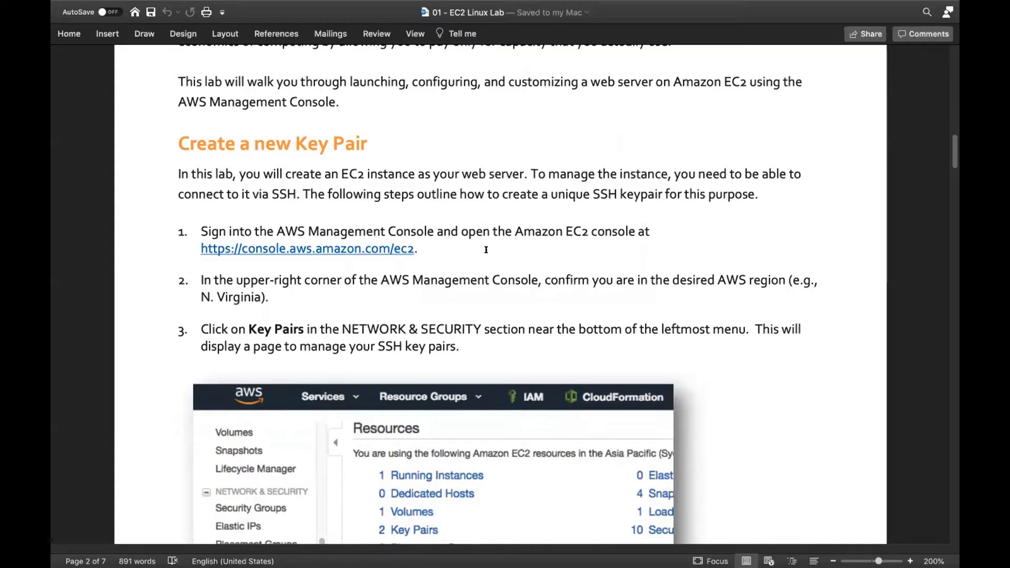
pyautogui.hotkey('ctrl', 'Left')
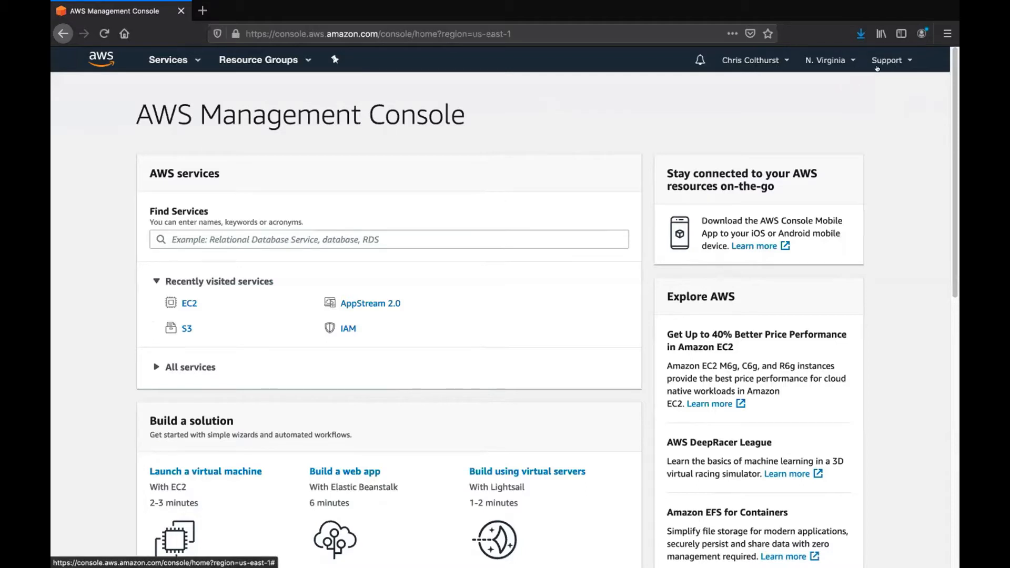
# - Examine the console's support resources, the available AWS regions and the account options
pyautogui.click(895, 60)
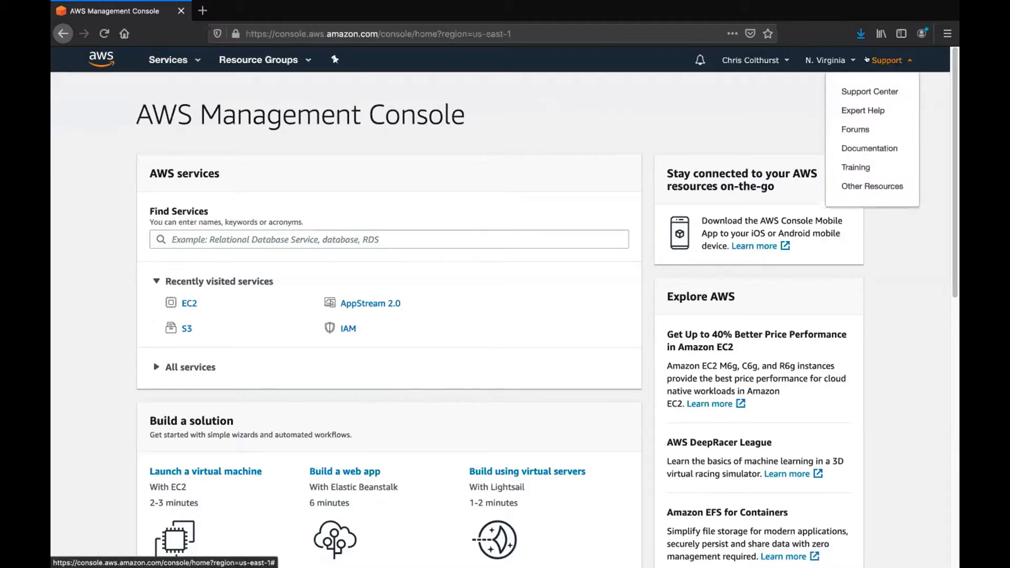
pyautogui.click(838, 60)
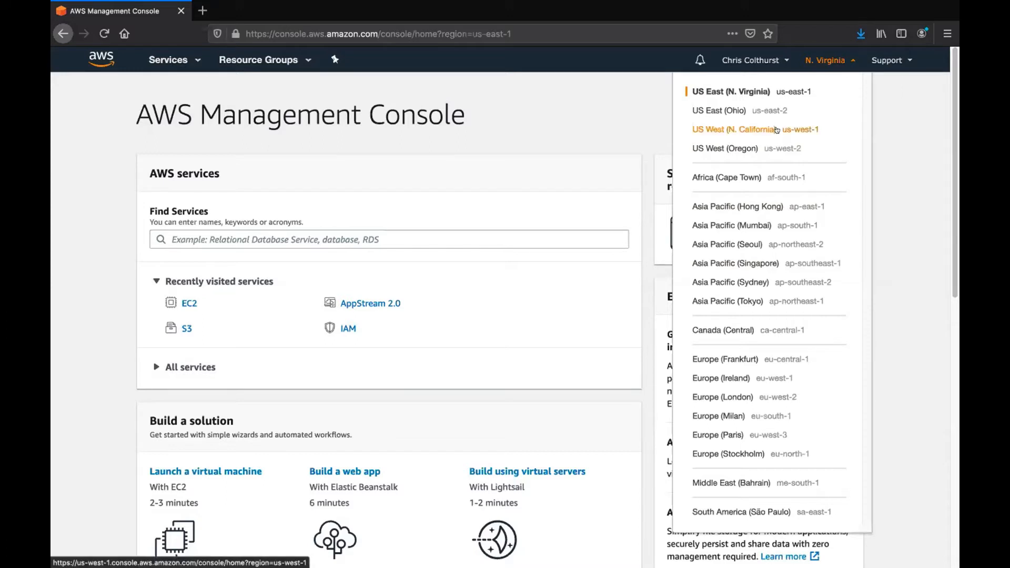
pyautogui.click(762, 60)
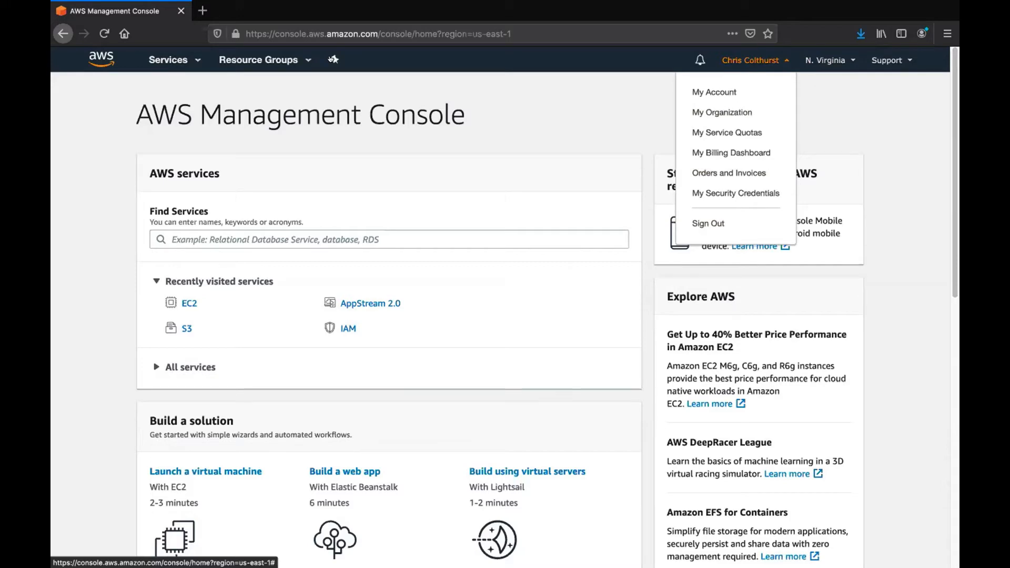
# - Customize the console's one-click navigation shortcuts by adding EC2 and S3
pyautogui.click(333, 59)
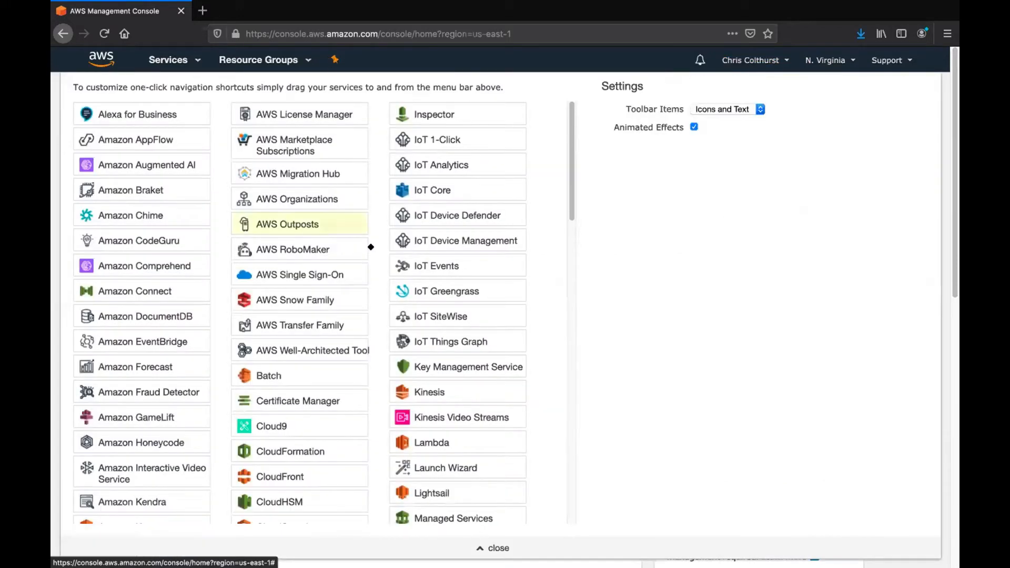
pyautogui.scroll(-6, 319, 290)
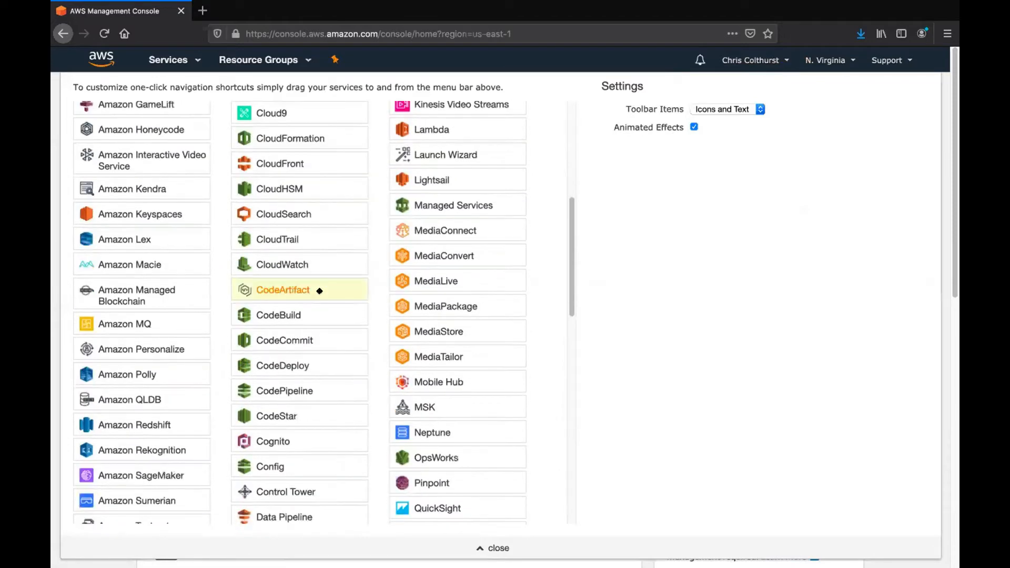
pyautogui.scroll(-6, 319, 290)
pyautogui.moveTo(307, 376); pyautogui.dragTo(350, 60)
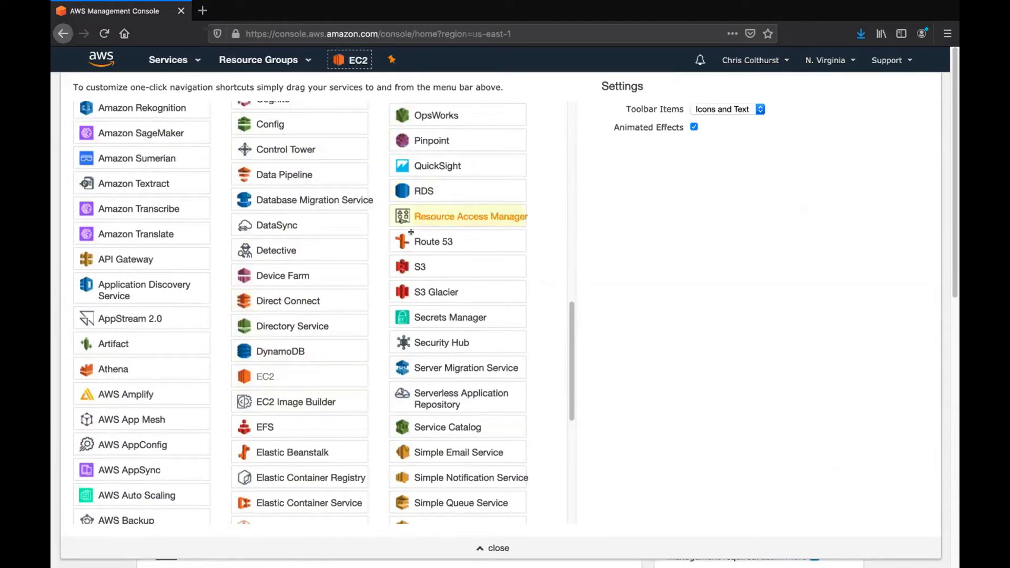
pyautogui.moveTo(428, 268); pyautogui.dragTo(414, 59)
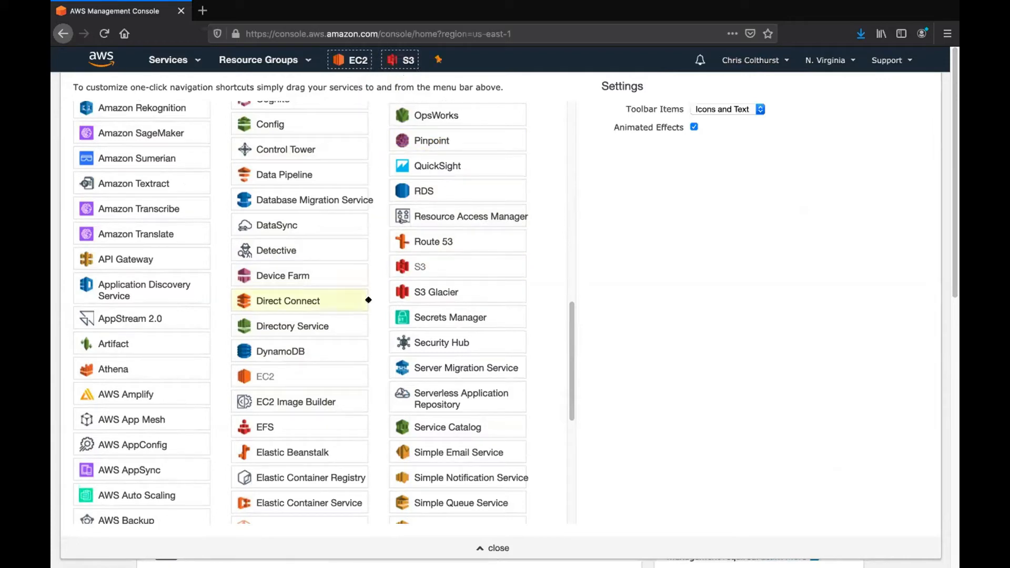
# - Find IAM in the service list and add it to the navigation shortcuts after S3
pyautogui.scroll(8, 322, 323)
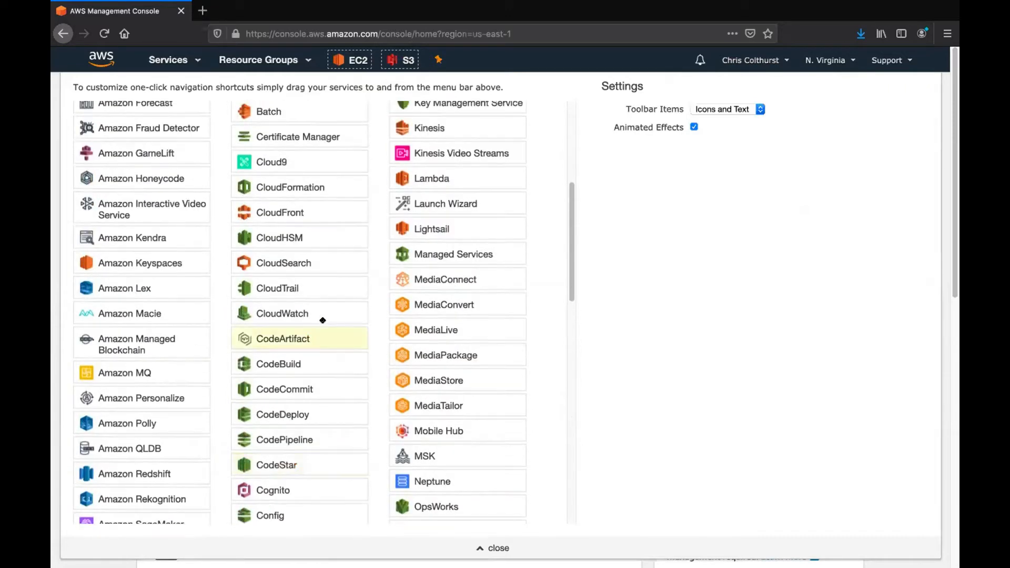
pyautogui.scroll(2, 322, 320)
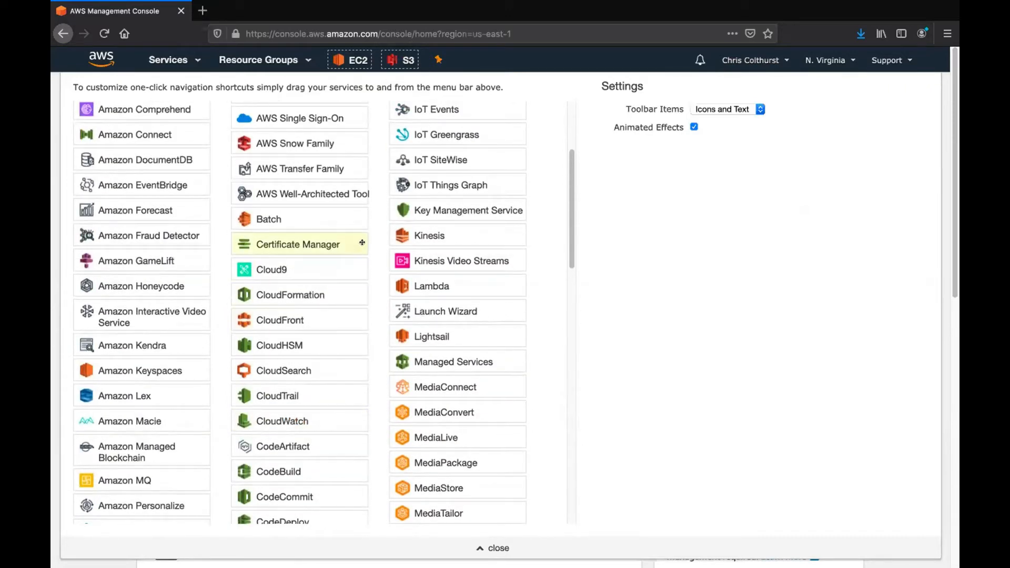
pyautogui.scroll(3, 361, 245)
pyautogui.scroll(-15, 361, 247)
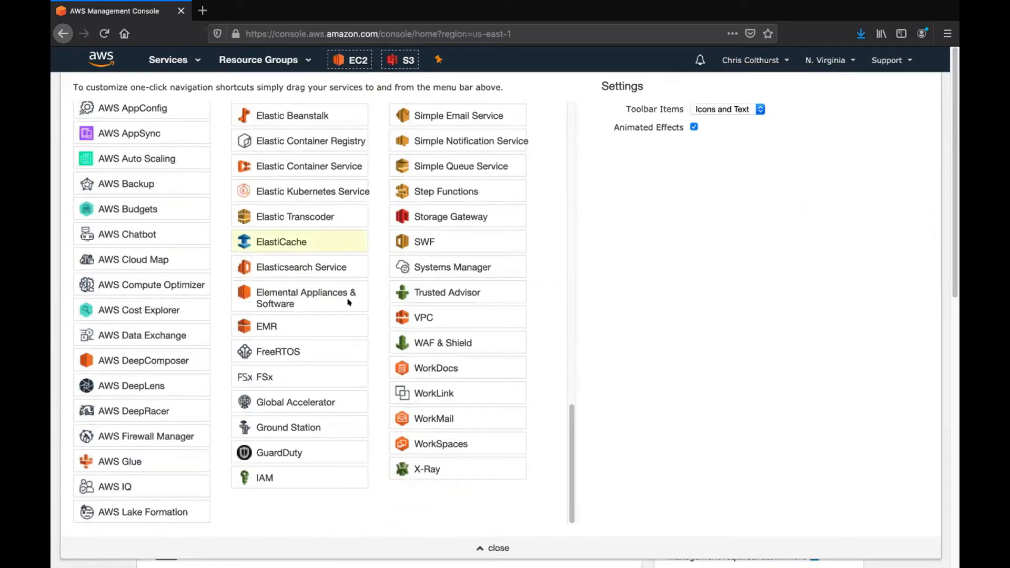
pyautogui.scroll(7, 326, 326)
pyautogui.moveTo(302, 293); pyautogui.dragTo(491, 59)
# - Add VPC to the navigation shortcuts after IAM and finish customizing the shortcuts
pyautogui.scroll(16, 368, 178)
pyautogui.scroll(4, 373, 169)
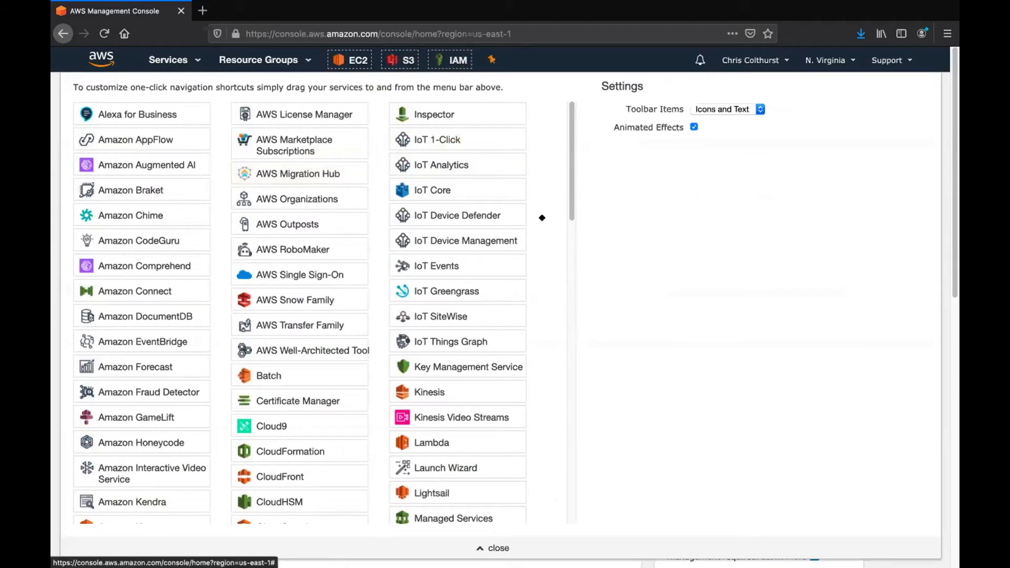
pyautogui.scroll(-9, 474, 363)
pyautogui.scroll(-10, 473, 358)
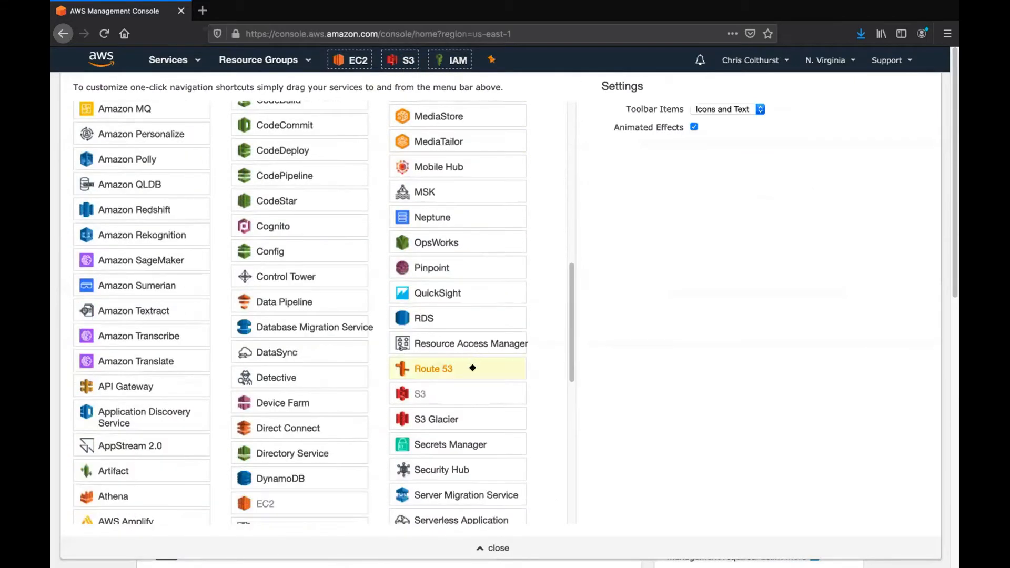
pyautogui.moveTo(423, 317); pyautogui.dragTo(506, 55)
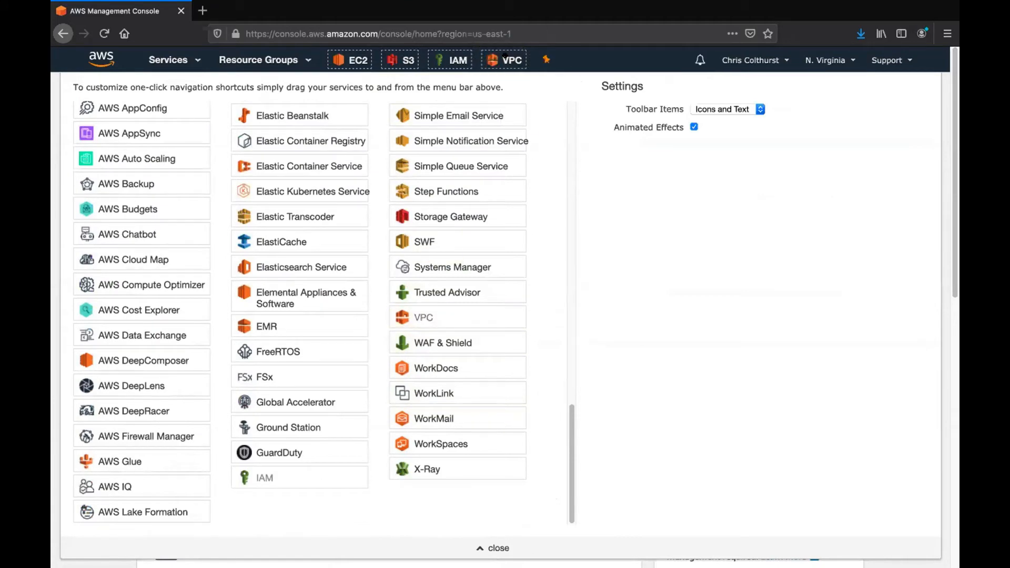
pyautogui.click(545, 59)
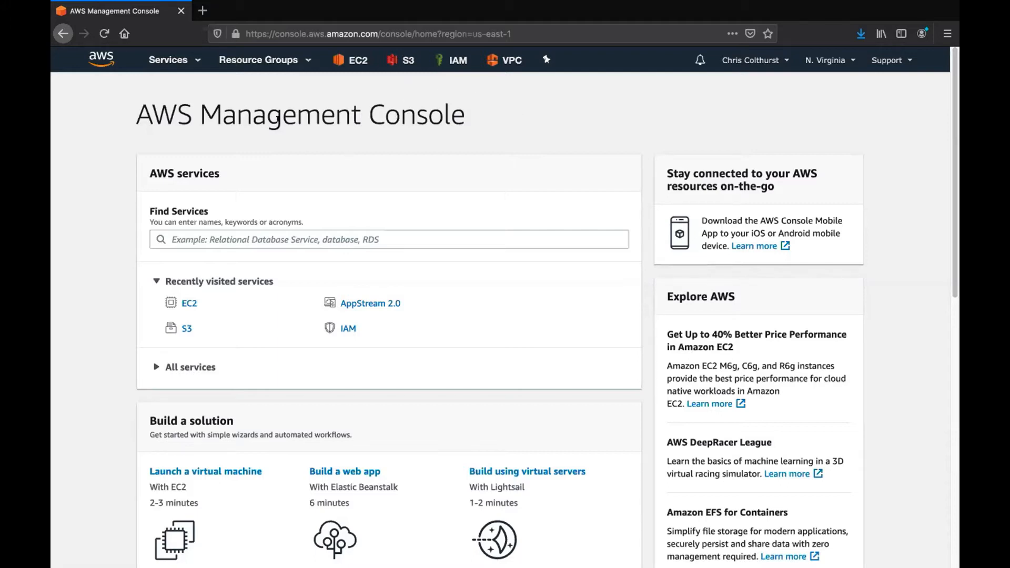
# - Look over the grouped list of AWS services, and open the EC2 service by searching for EC2
pyautogui.click(171, 60)
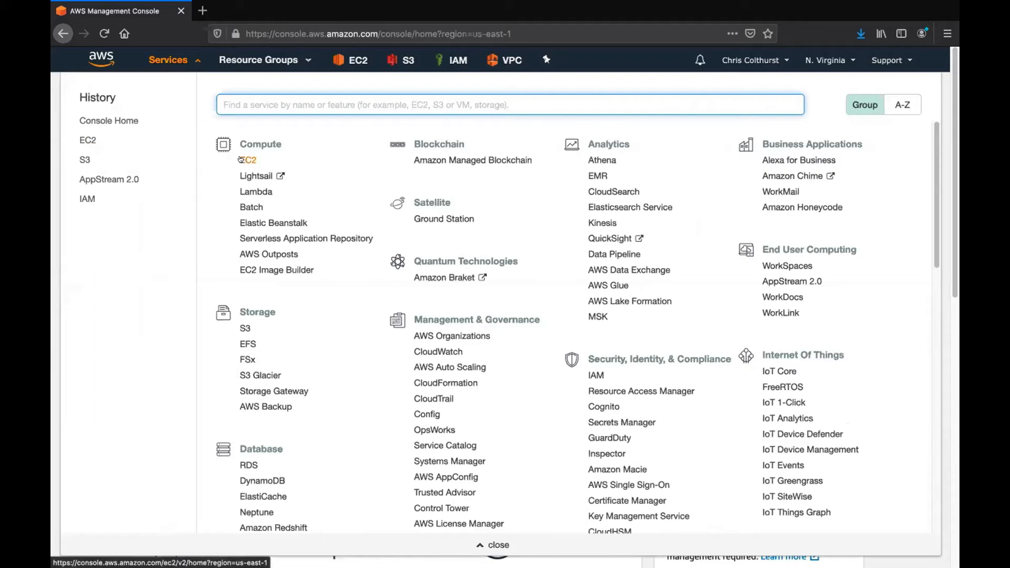
pyautogui.click(168, 60)
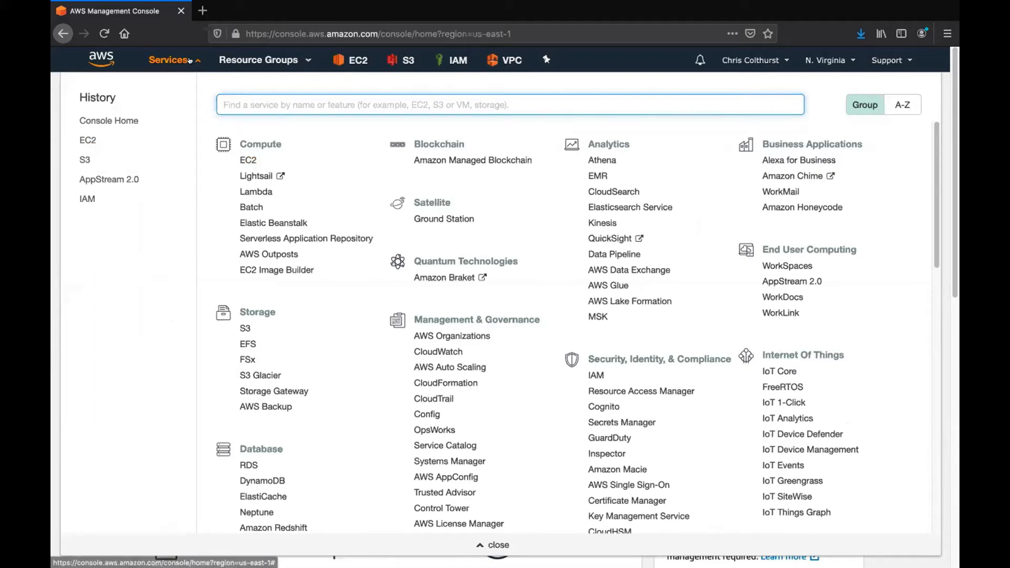
pyautogui.click(229, 230)
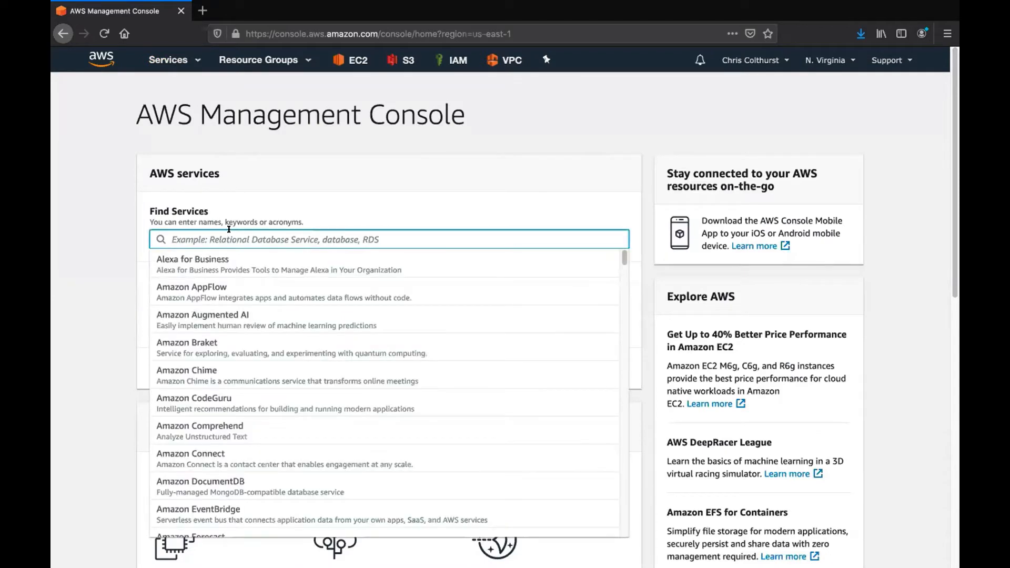
pyautogui.write('EC2')
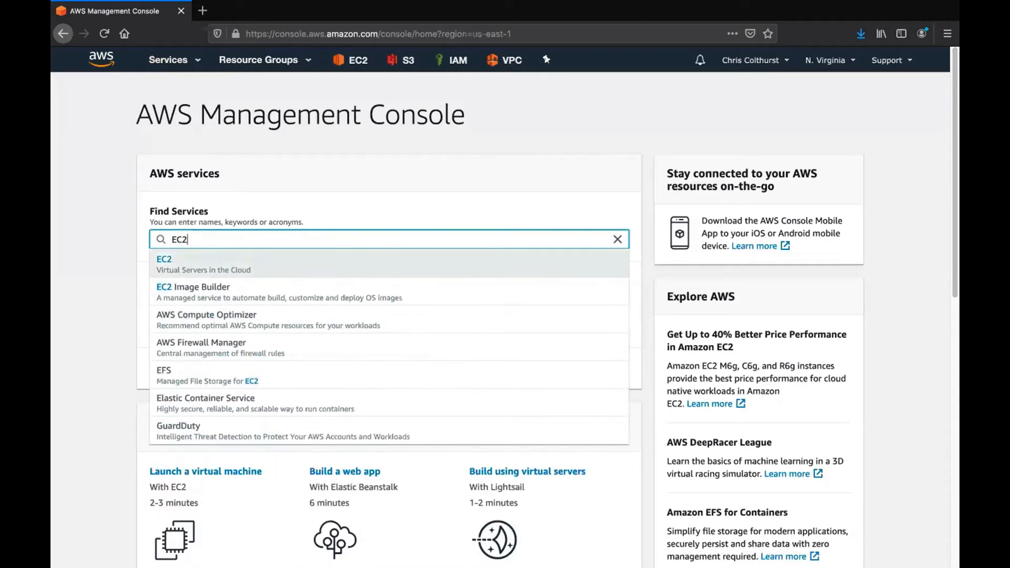
pyautogui.press('Return')
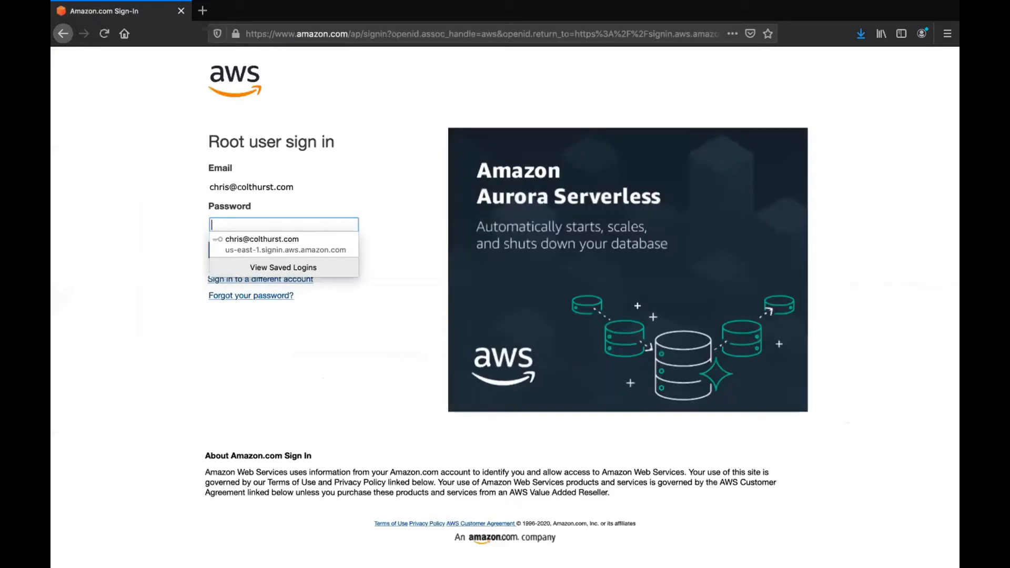
# - Sign in as root user with the account password and dismiss the welcome banner on the EC2 dashboard
pyautogui.click(246, 227)
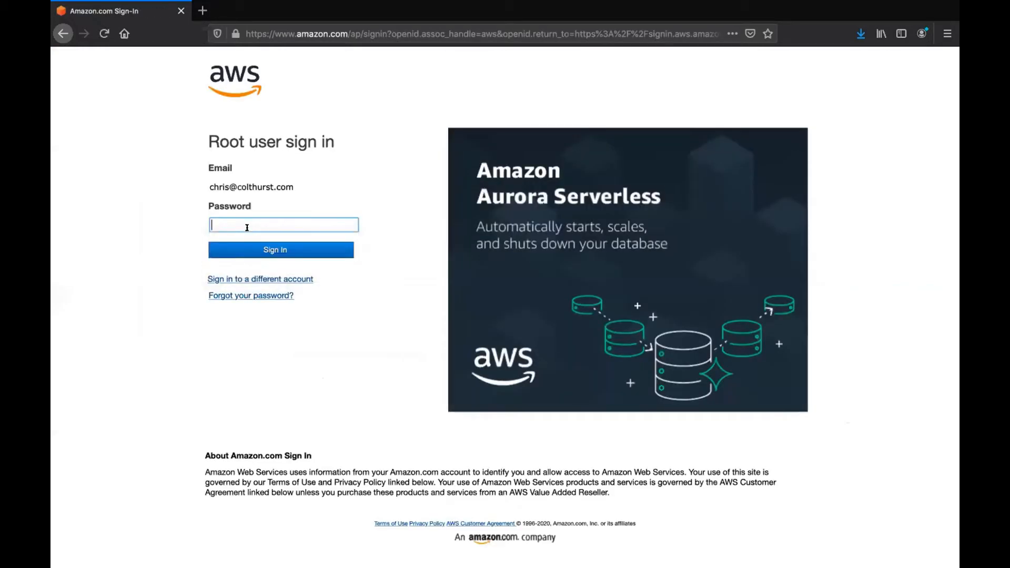
pyautogui.write('••••••••••')
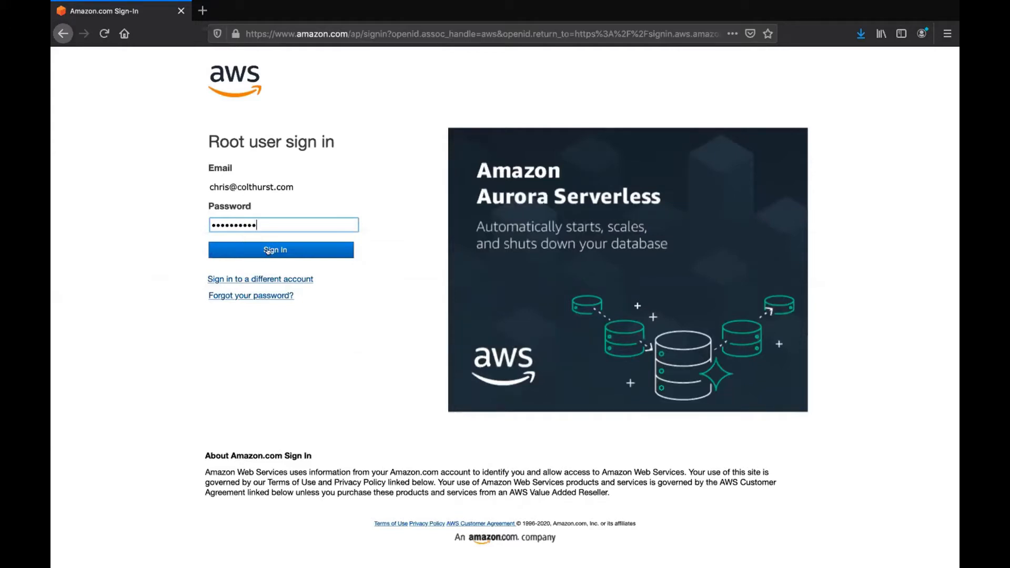
pyautogui.click(268, 251)
pyautogui.click(389, 149)
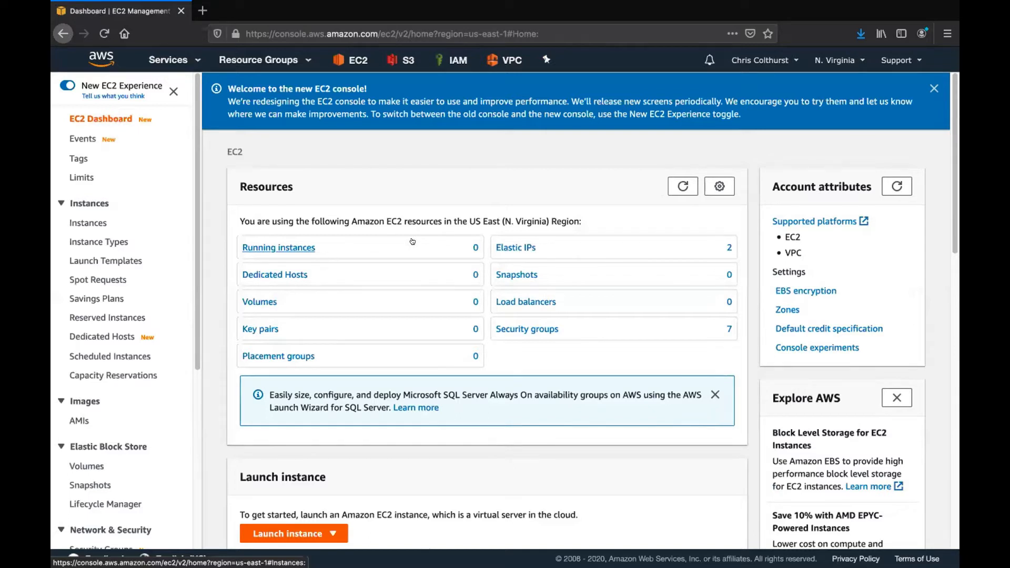
pyautogui.click(926, 89)
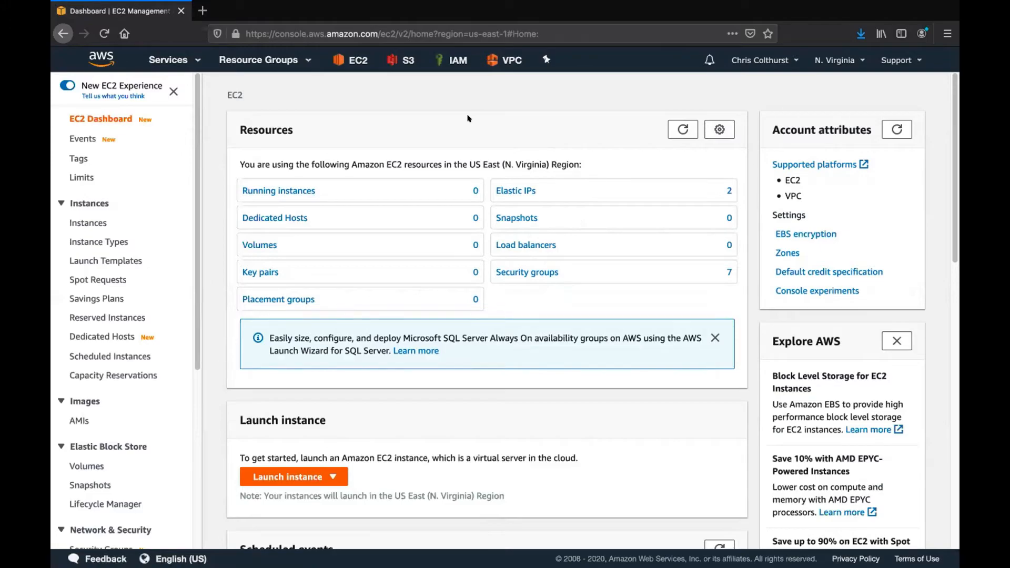
# - Switch to the lab document in Word and read steps 1 to 3 on creating a key pair
pyautogui.hotkey('ctrl', 'Right')
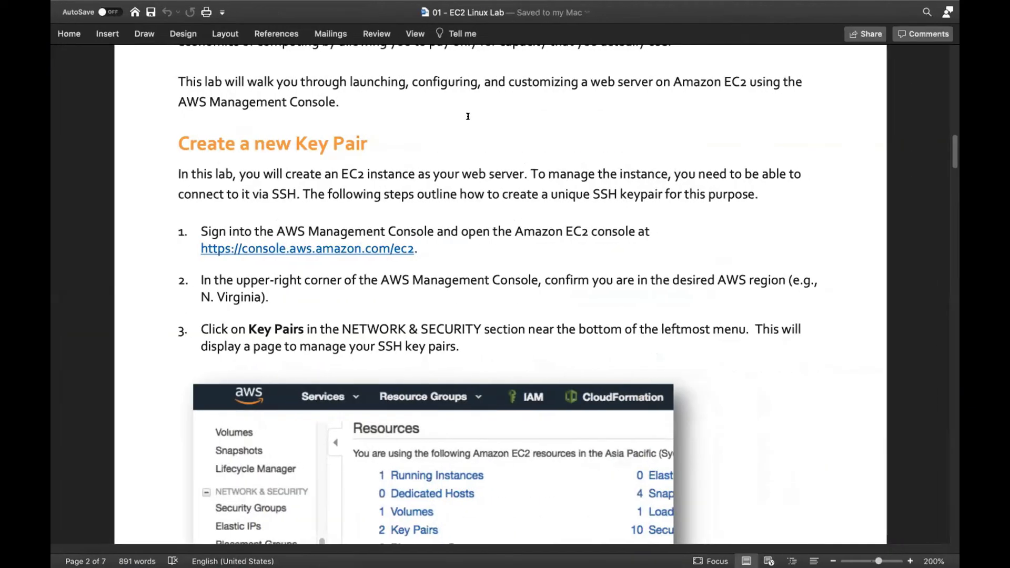
pyautogui.scroll(-1, 486, 200)
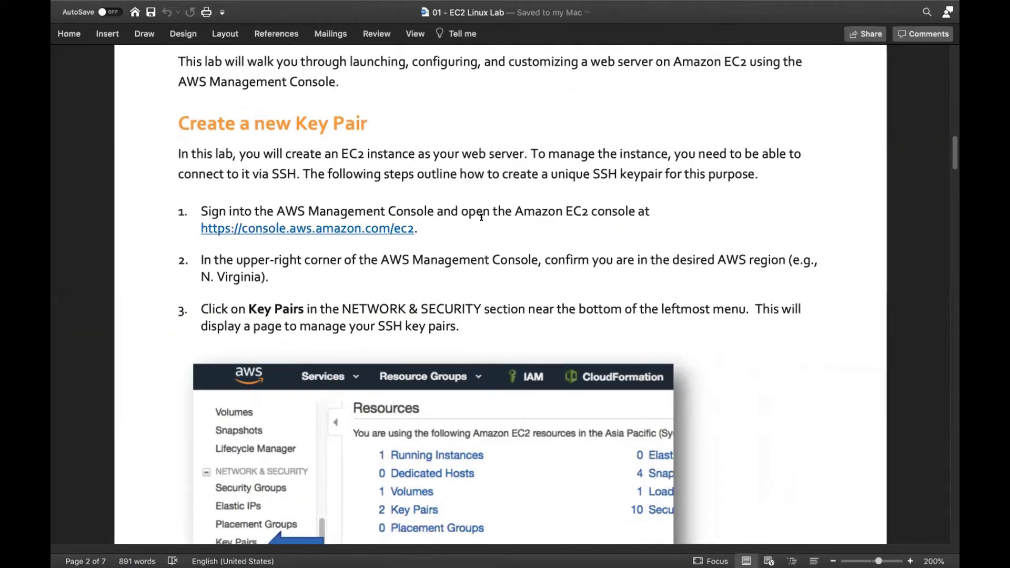
pyautogui.scroll(-1, 455, 249)
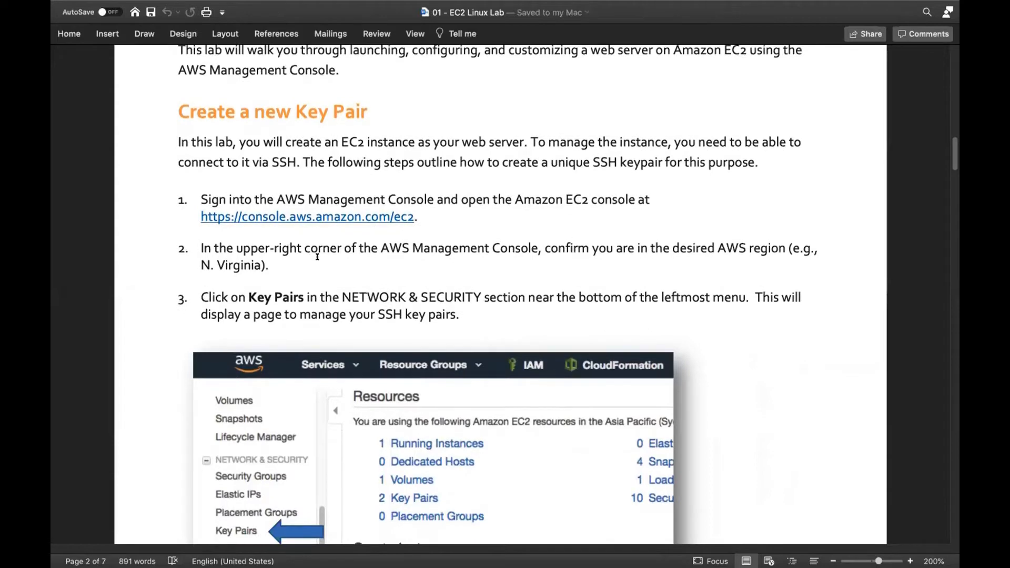
pyautogui.scroll(-2, 326, 256)
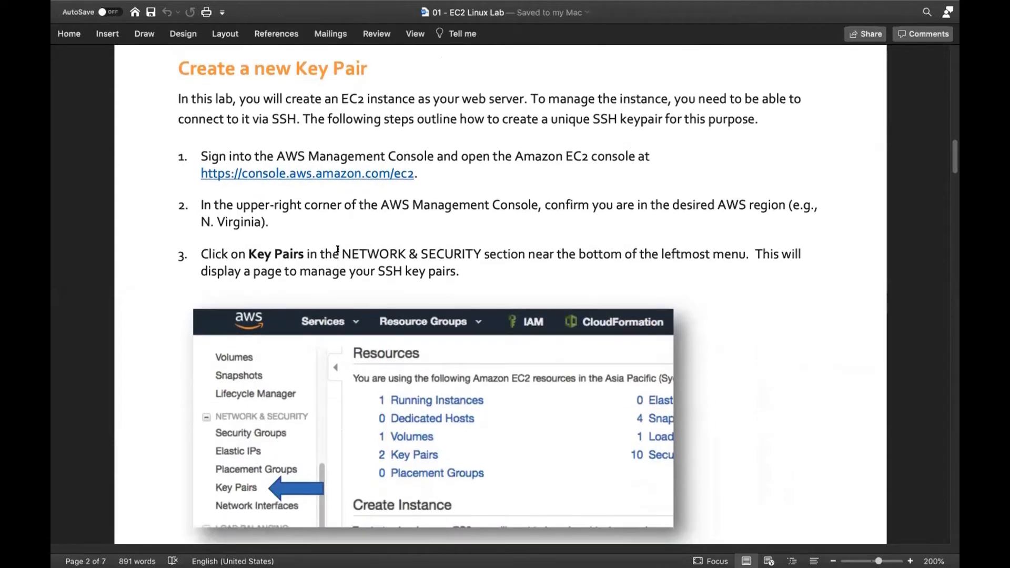
pyautogui.scroll(-1, 337, 249)
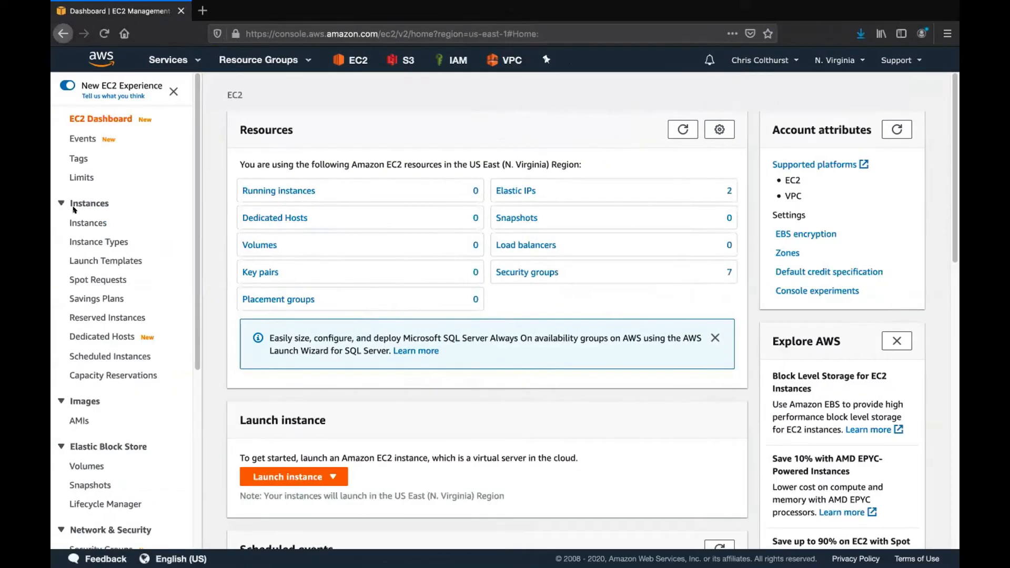
# - Open the Key Pairs page in the Network & Security section of the EC2 console
pyautogui.scroll(-3, 116, 267)
pyautogui.scroll(-3, 116, 266)
pyautogui.click(98, 342)
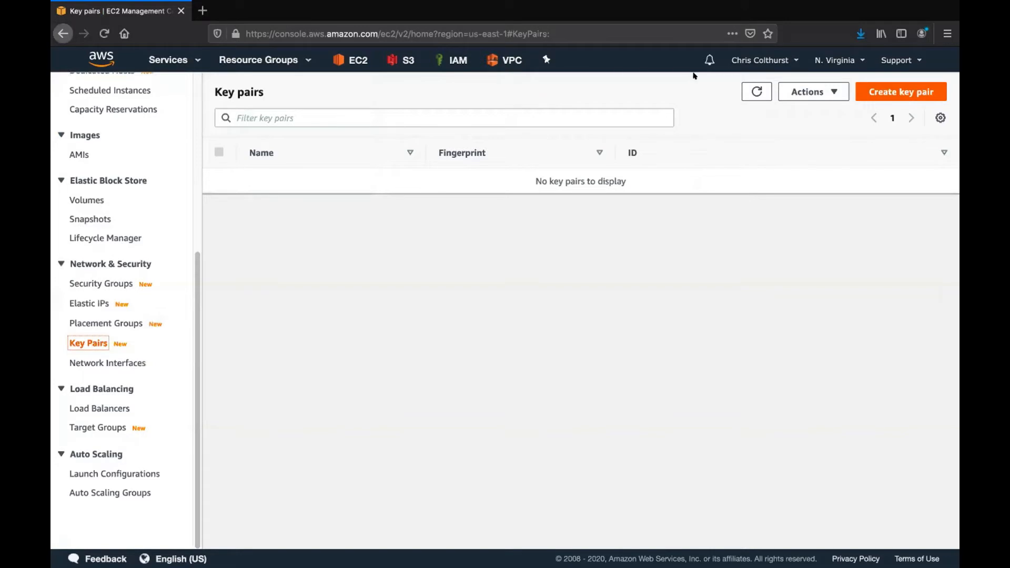
# - Start creating a key pair and enter a name made of the account holder's surname followed by "-im-1"
pyautogui.click(887, 91)
pyautogui.click(243, 238)
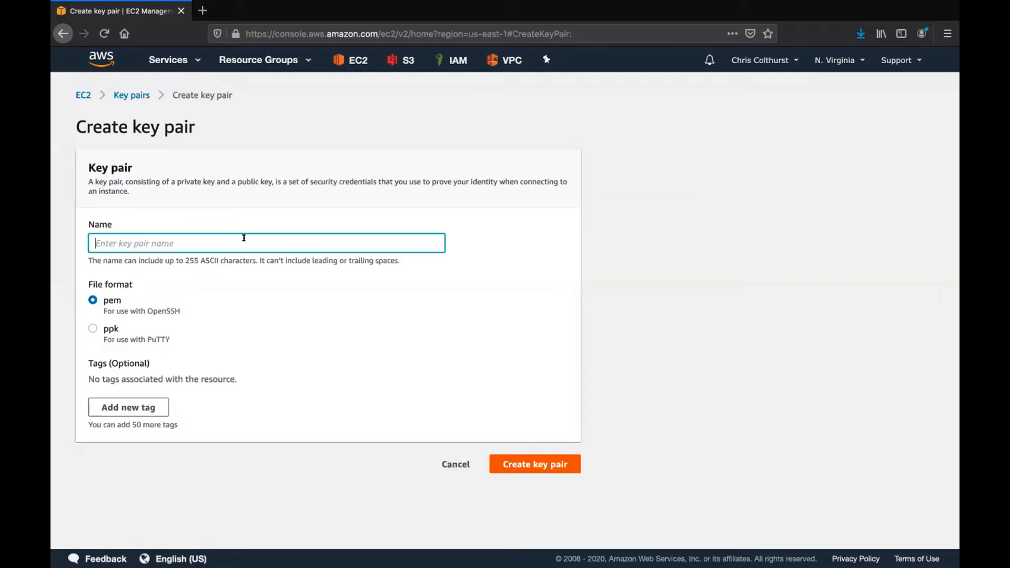
pyautogui.write('colthurst-im-1')
# - Switch to the lab document in Word and read step 4 on creating a new SSH key pair
pyautogui.hotkey('ctrl', 'Right')
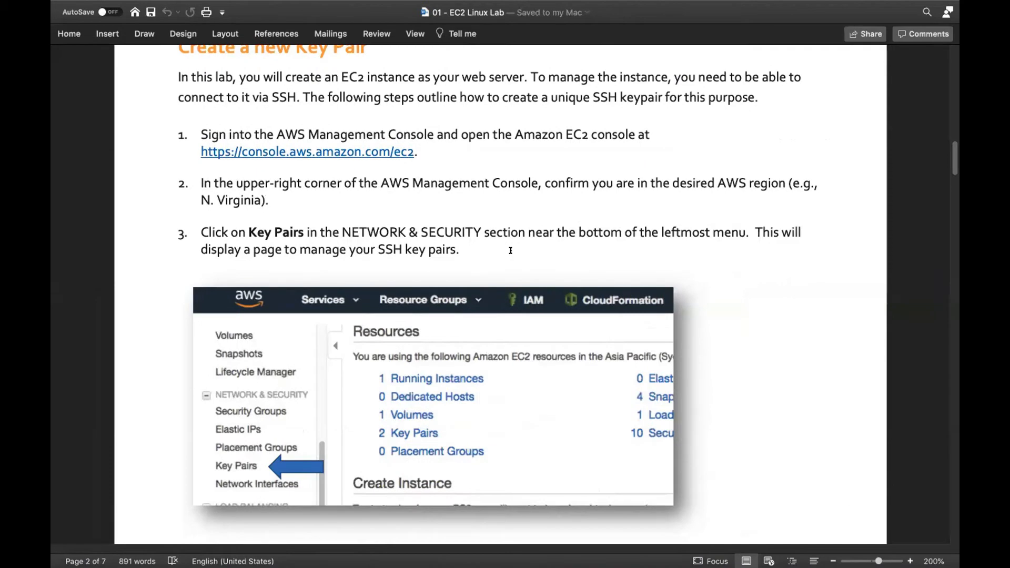
pyautogui.scroll(-3, 510, 251)
pyautogui.scroll(-15, 510, 251)
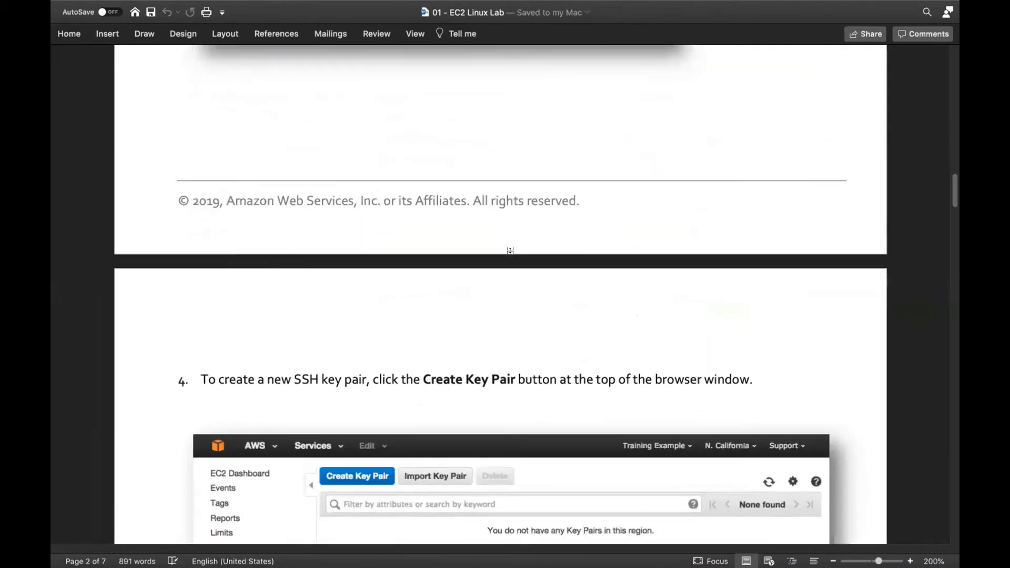
pyautogui.scroll(-3, 510, 256)
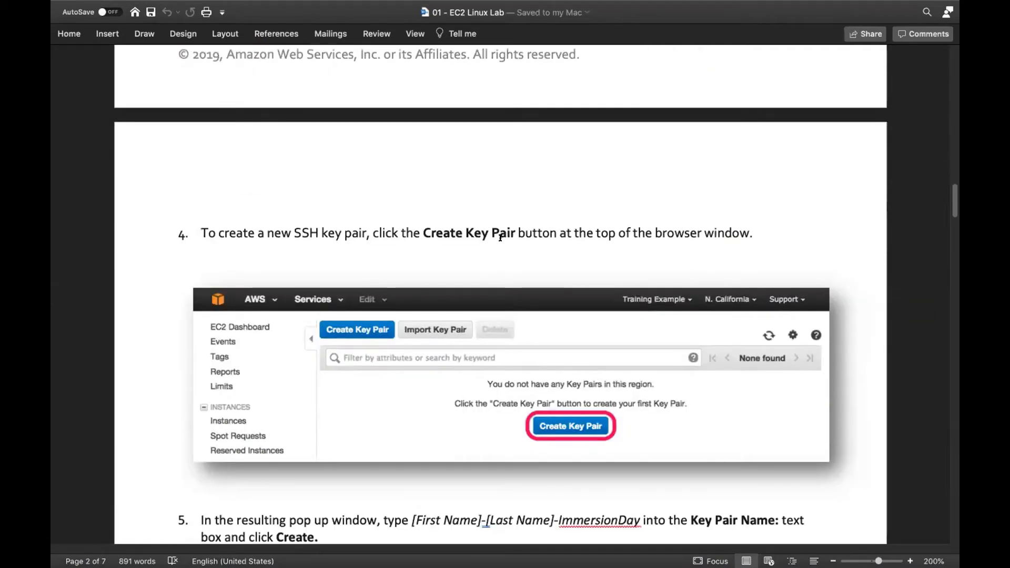
# - Return to the AWS console in Firefox, create the named key pair in pem format, and save its private key file
pyautogui.hotkey('ctrl', 'Left')
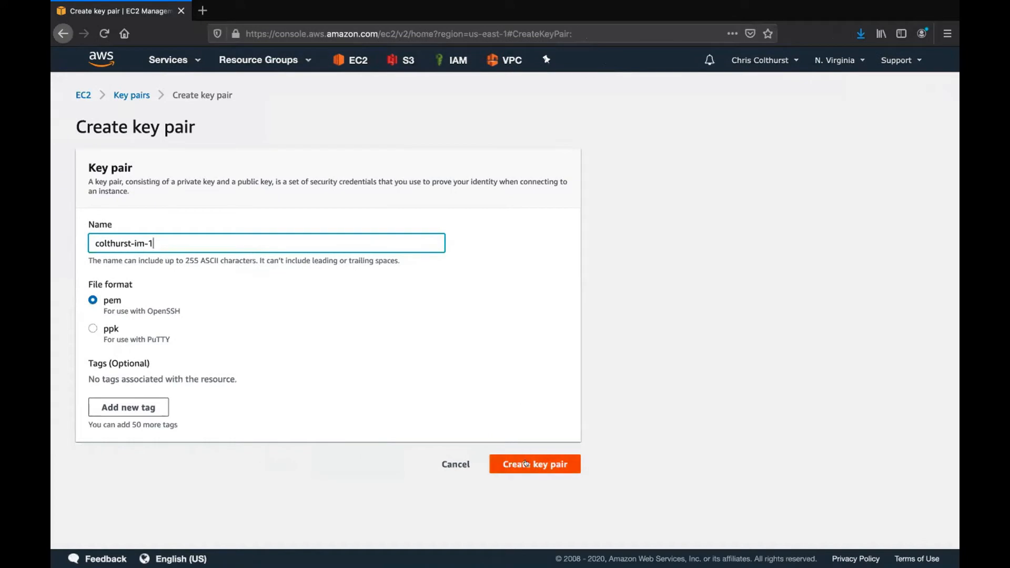
pyautogui.click(531, 463)
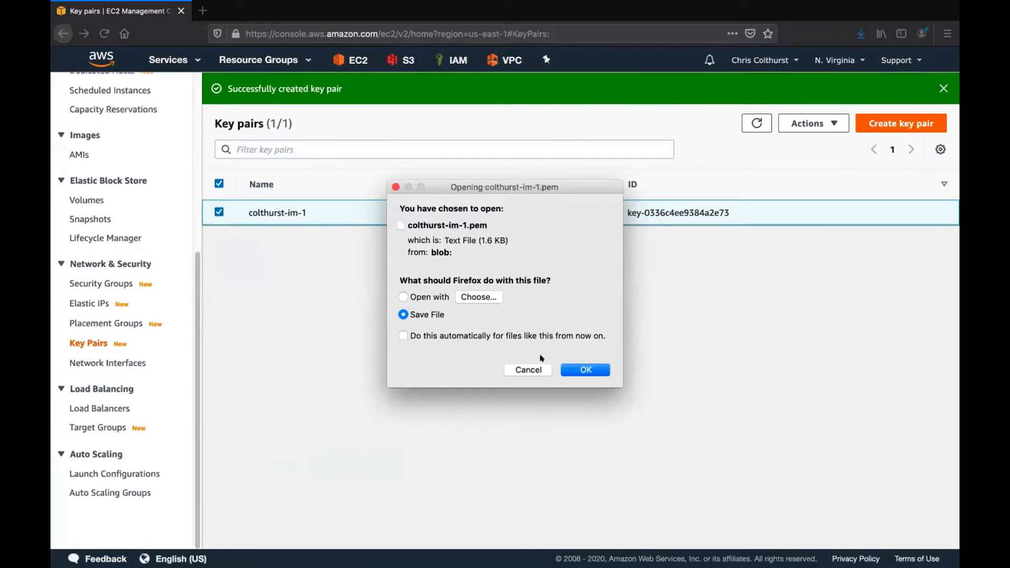
pyautogui.click(571, 368)
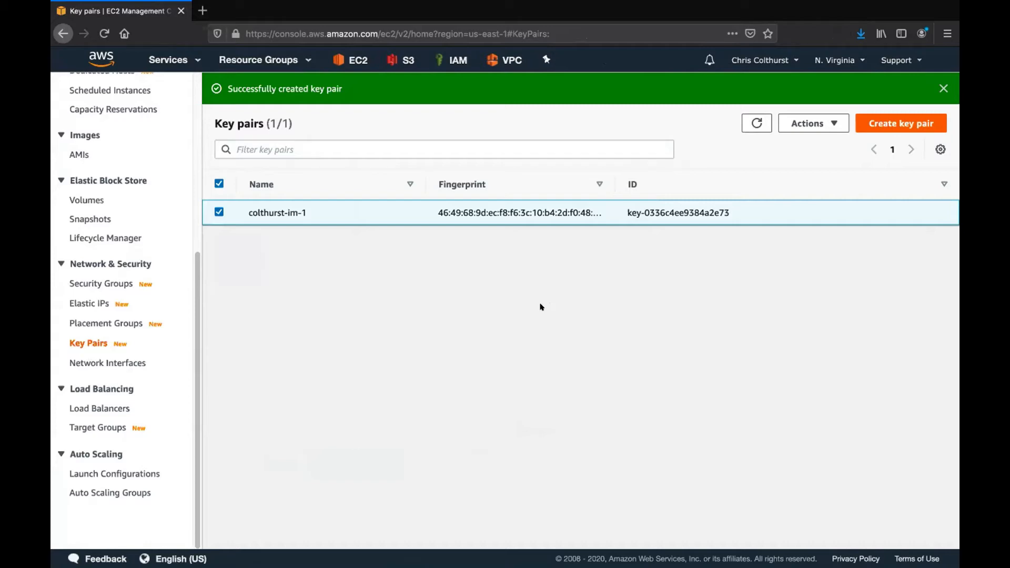
# - Switch to the lab document in Word and read steps 5 to 7 on naming the key pair and storing the .pem file
pyautogui.hotkey('ctrl', 'Right')
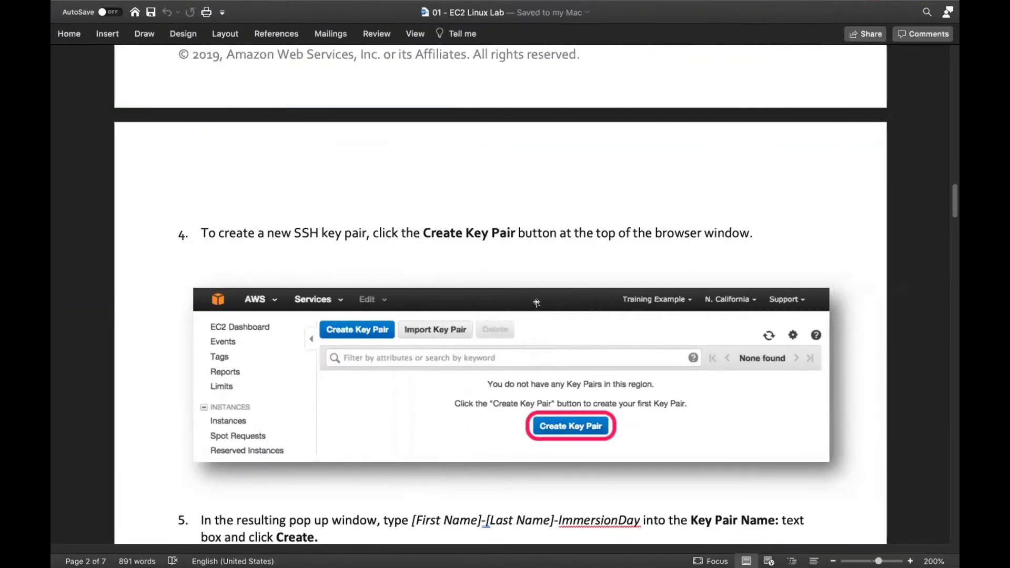
pyautogui.scroll(-3, 545, 289)
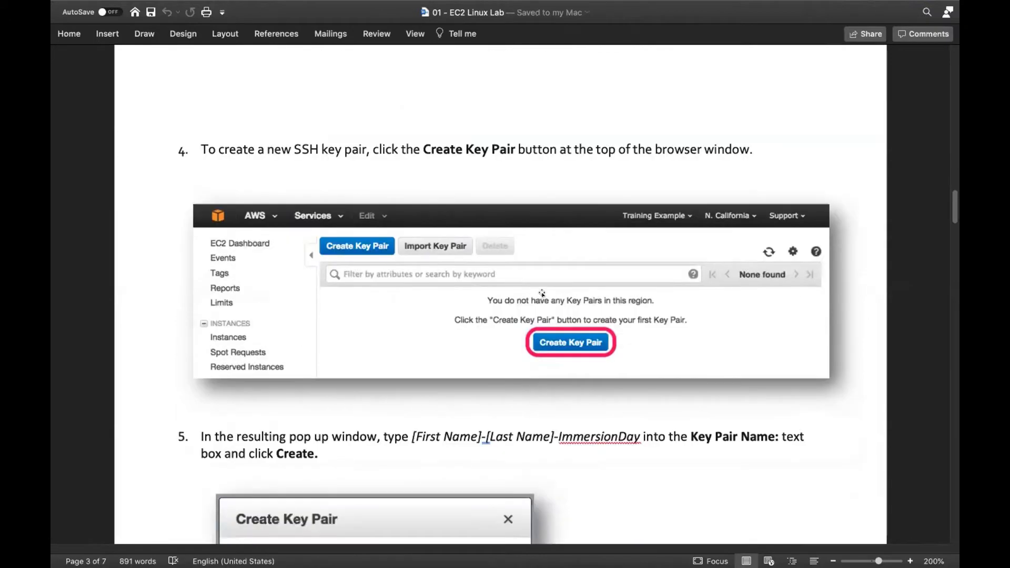
pyautogui.scroll(-2, 541, 293)
pyautogui.scroll(-2, 541, 292)
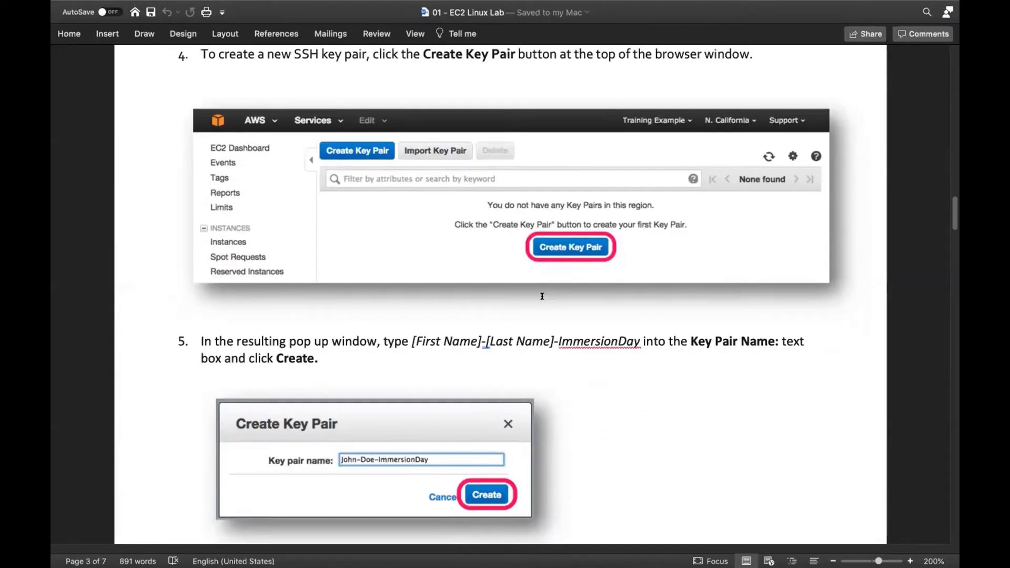
pyautogui.scroll(-1, 542, 292)
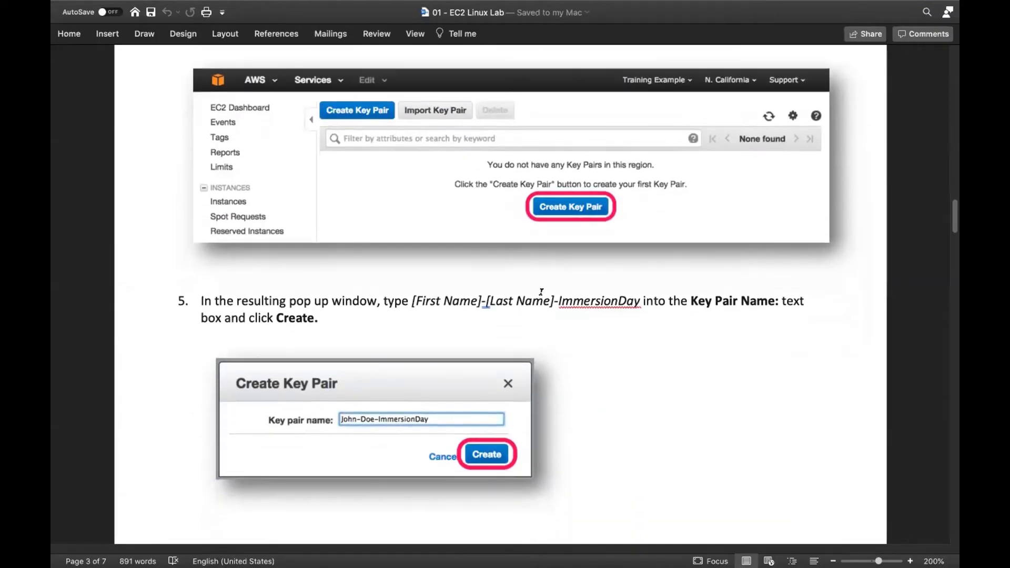
pyautogui.scroll(-1, 541, 292)
pyautogui.scroll(-2, 541, 296)
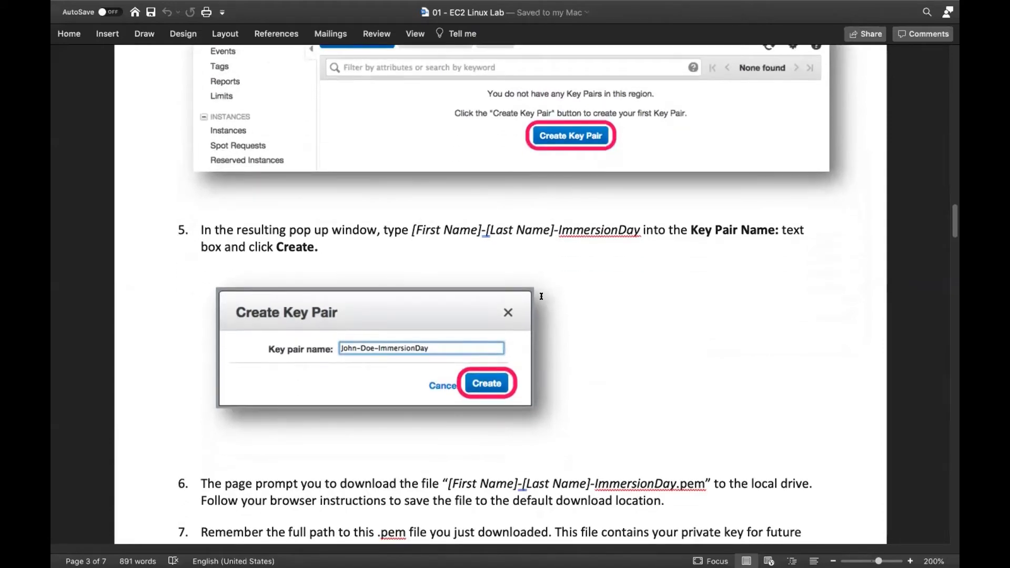
pyautogui.scroll(-2, 541, 296)
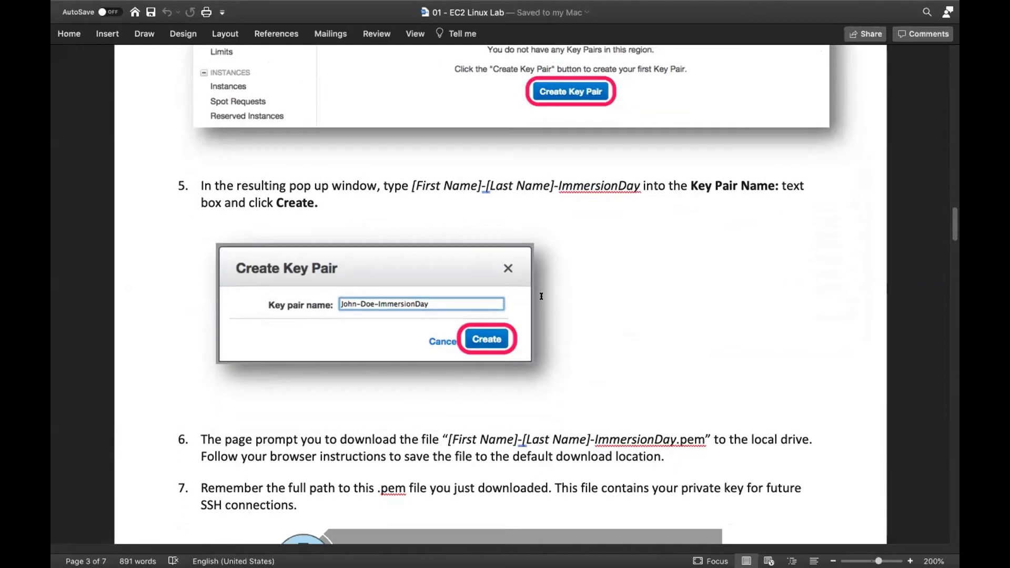
pyautogui.scroll(-1, 541, 296)
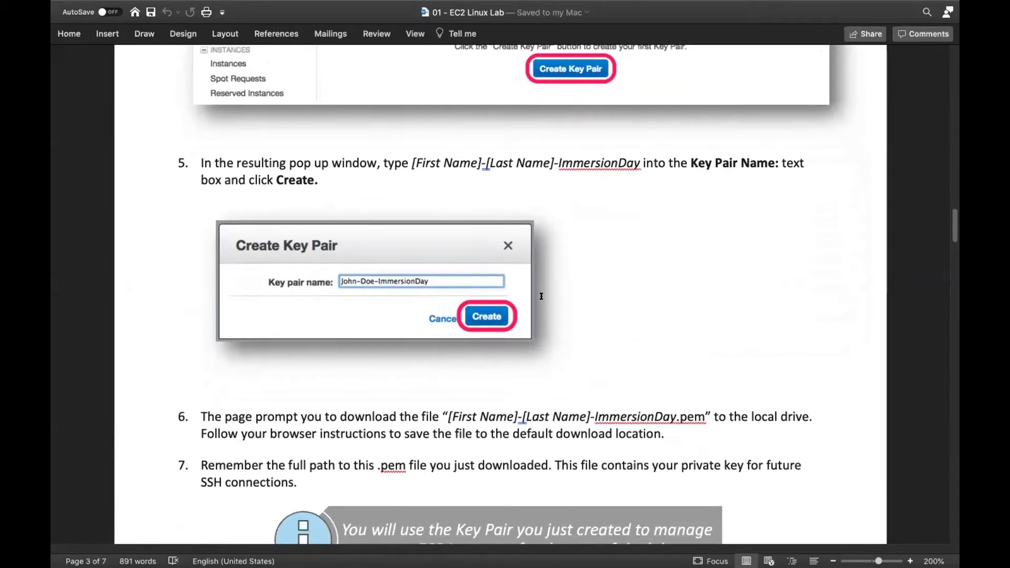
pyautogui.scroll(-2, 541, 296)
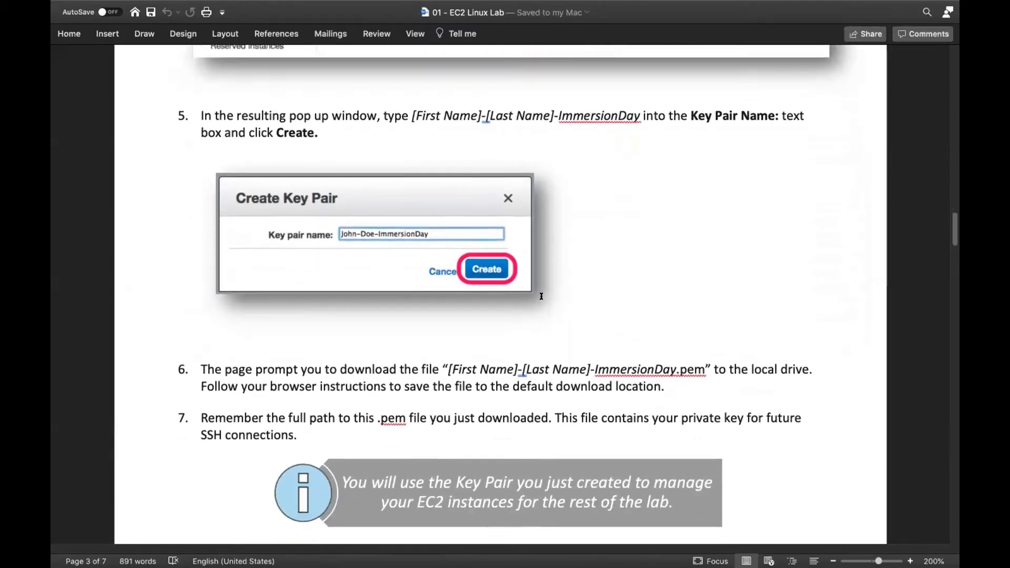
pyautogui.scroll(-3, 541, 296)
pyautogui.scroll(-1, 541, 296)
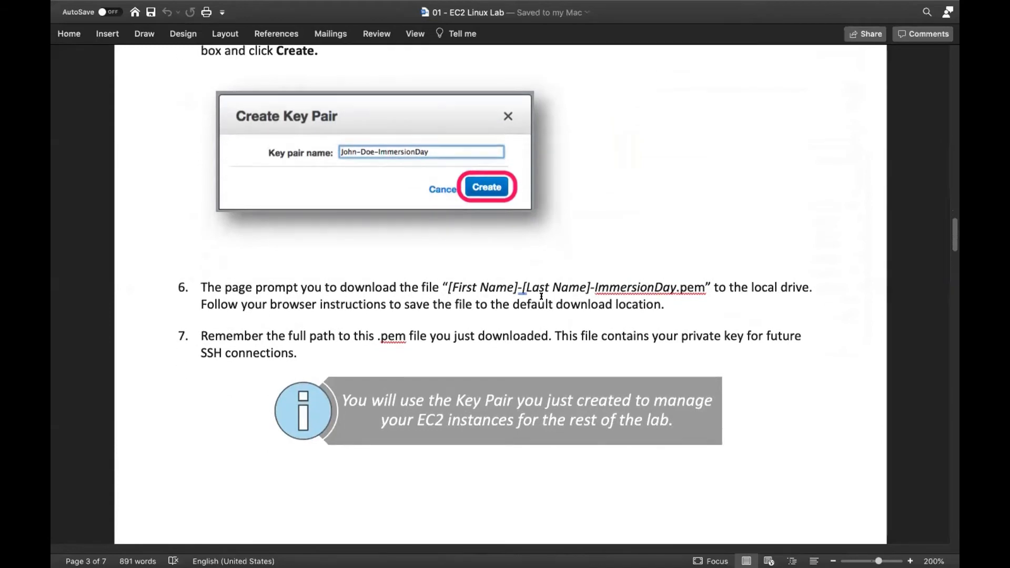
# - Read the Launch a Web Server Instance section, including steps 8 and 9 on launching an instance and selecting the AMI
pyautogui.scroll(-3, 541, 296)
pyautogui.scroll(-6, 541, 296)
pyautogui.scroll(-13, 541, 296)
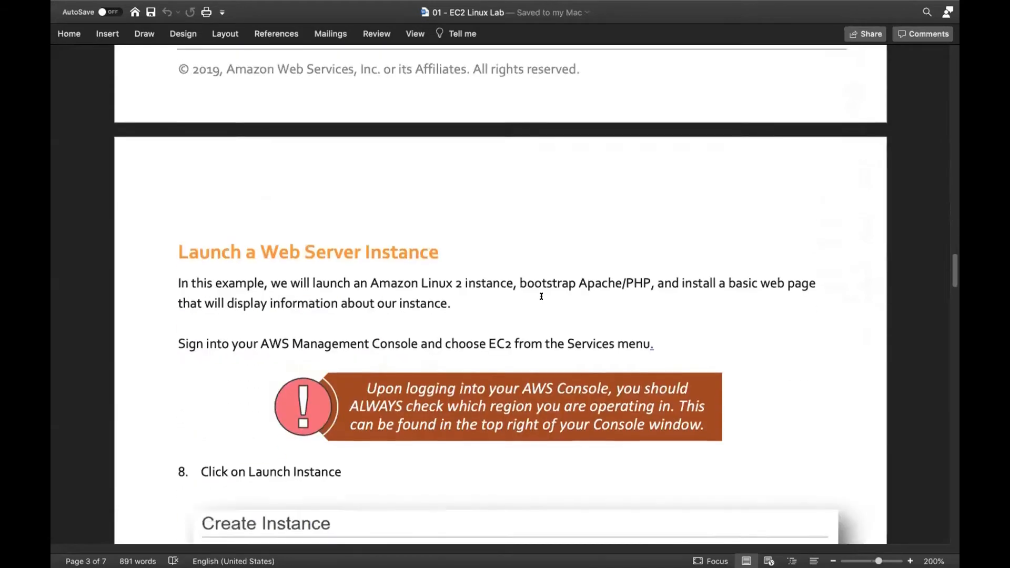
pyautogui.scroll(-5, 541, 296)
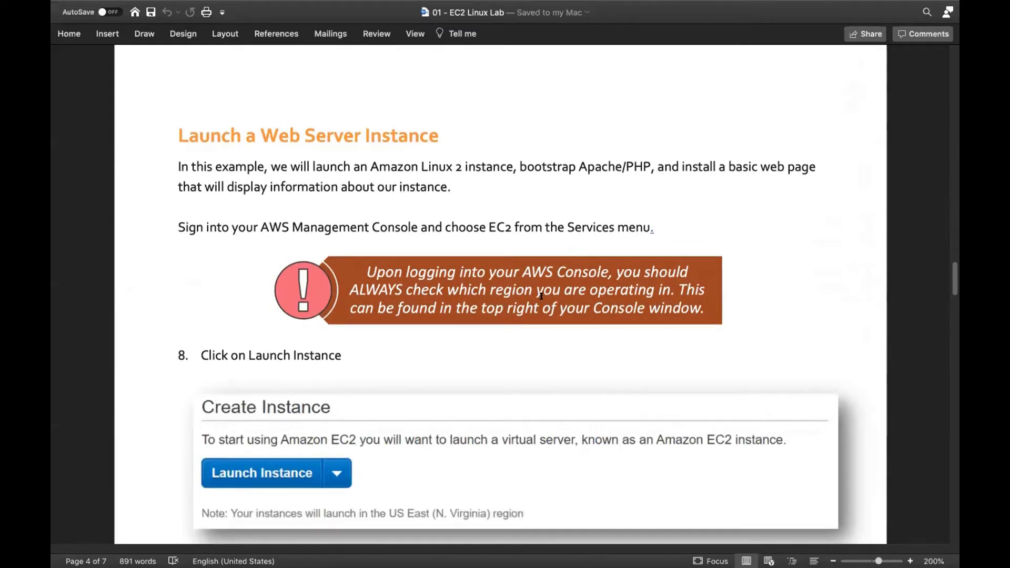
pyautogui.scroll(-2, 541, 296)
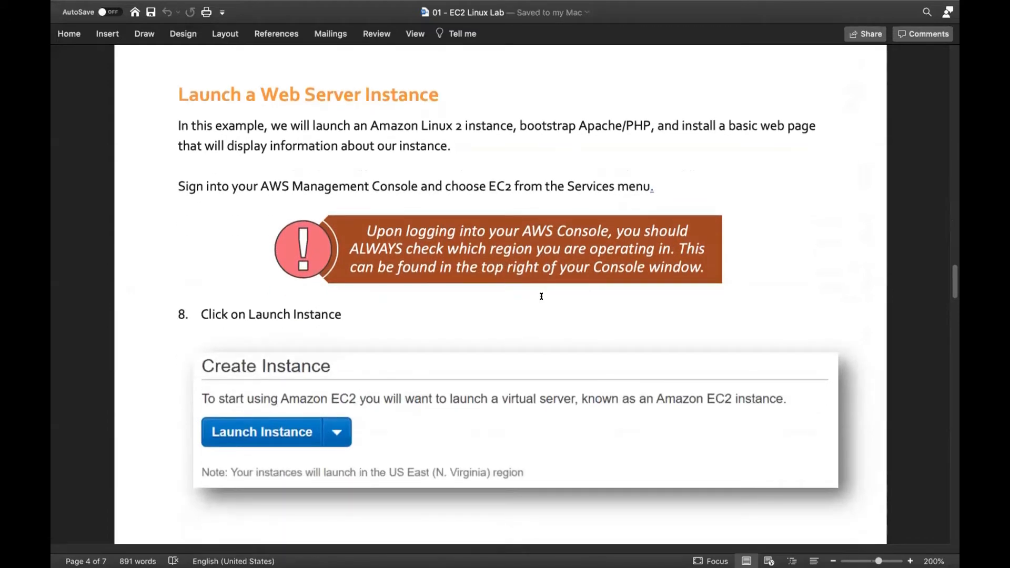
pyautogui.scroll(-1, 541, 296)
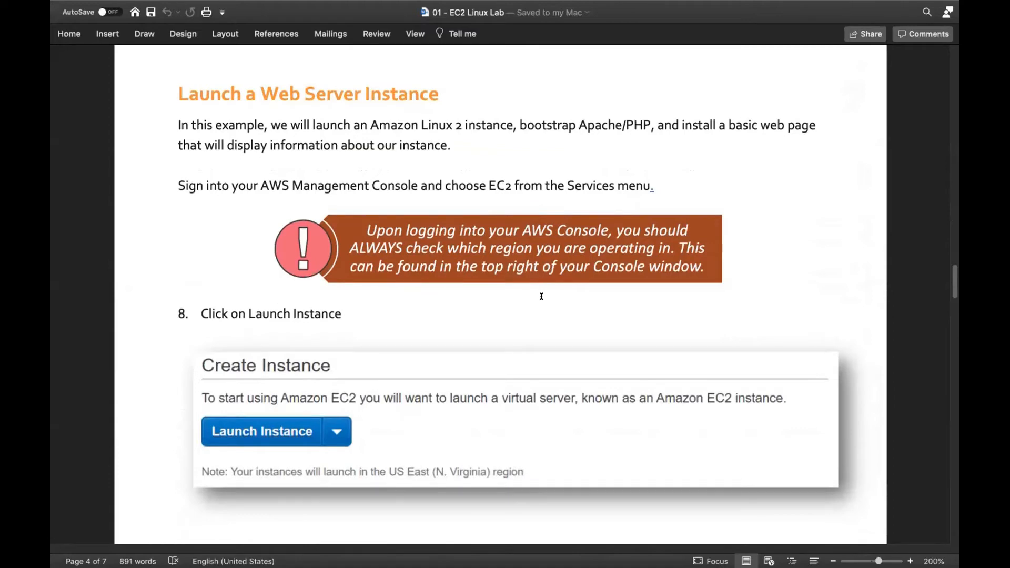
pyautogui.scroll(-1, 541, 296)
pyautogui.scroll(-3, 541, 296)
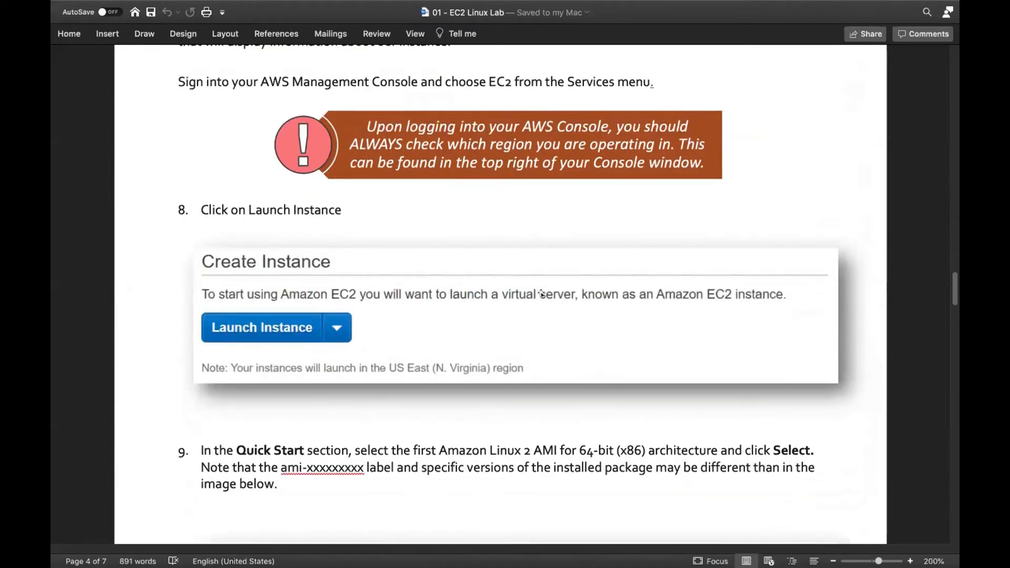
pyautogui.scroll(-2, 541, 294)
pyautogui.scroll(-2, 541, 295)
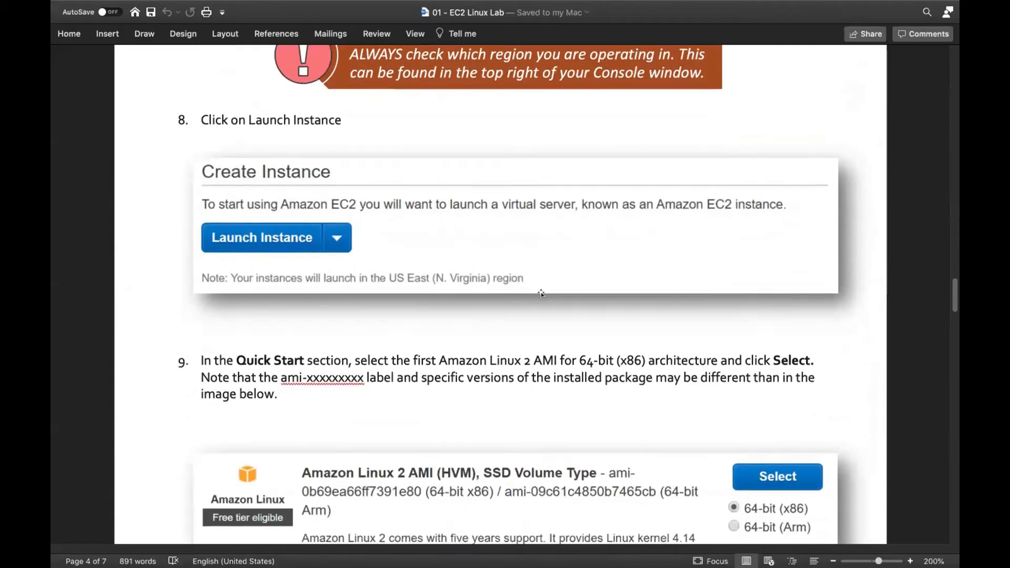
pyautogui.scroll(-1, 541, 294)
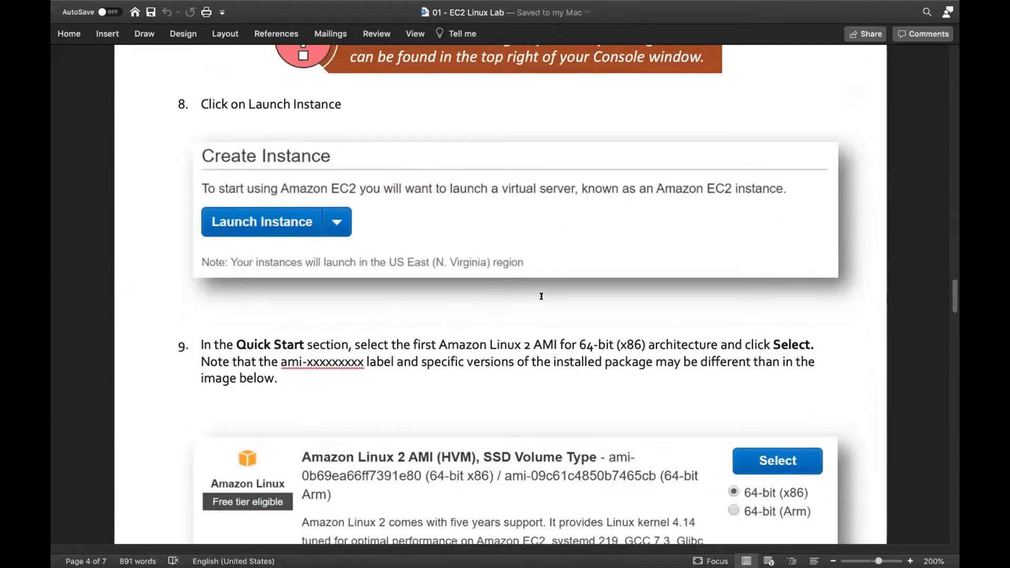
pyautogui.scroll(-3, 541, 296)
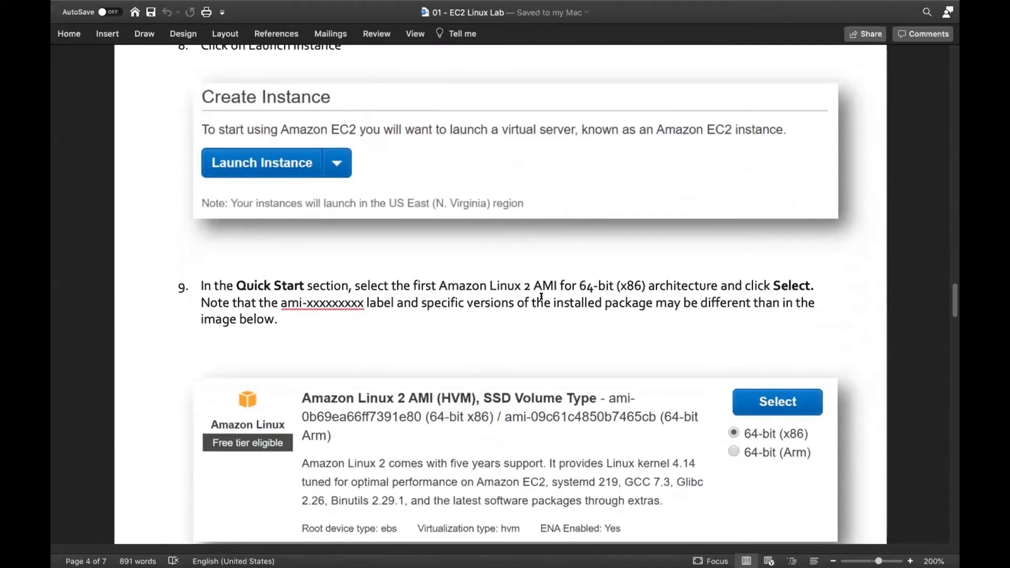
# - Switch to the AWS console in Firefox and launch an instance from the Instances page, selecting Amazon Linux 2 AMI (HVM), SSD Volume Type, 64-bit (x86)
pyautogui.hotkey('ctrl', 'Left')
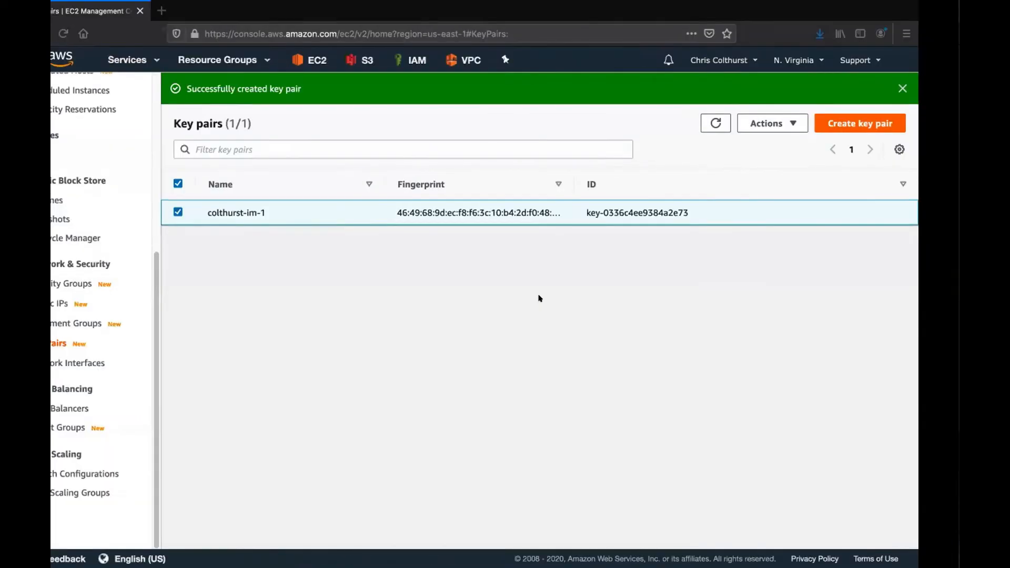
pyautogui.scroll(5, 125, 228)
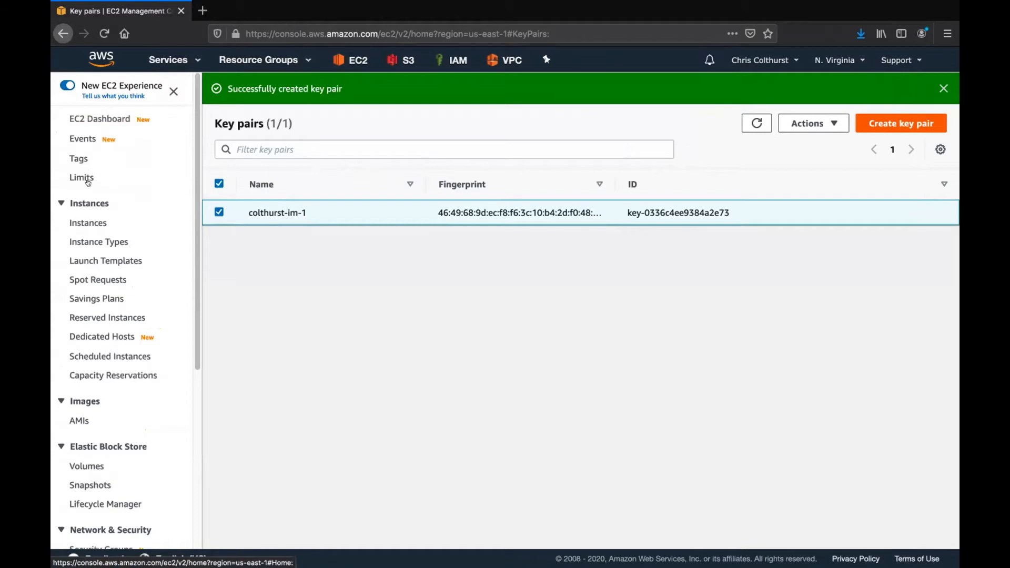
pyautogui.click(100, 113)
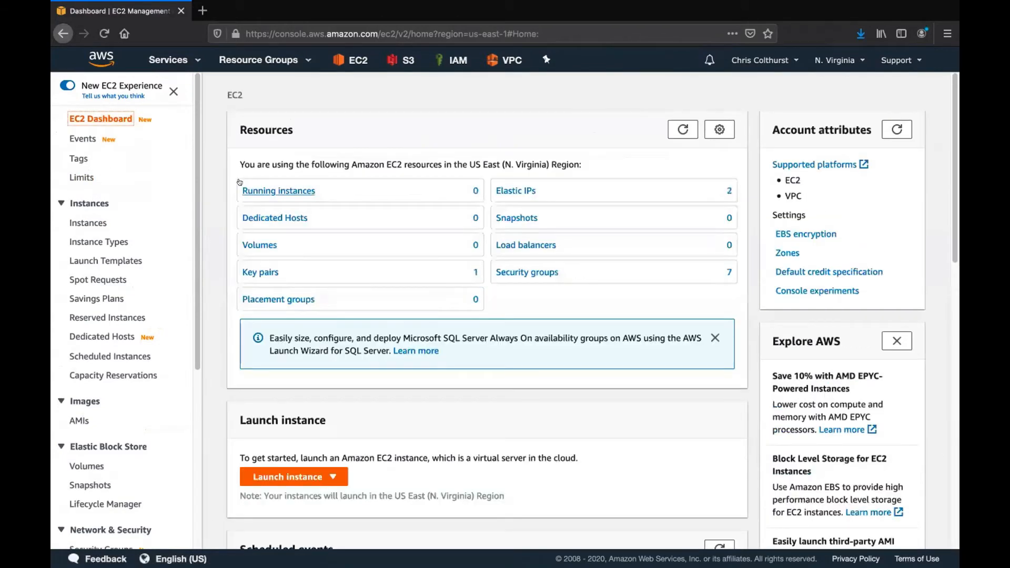
pyautogui.click(85, 222)
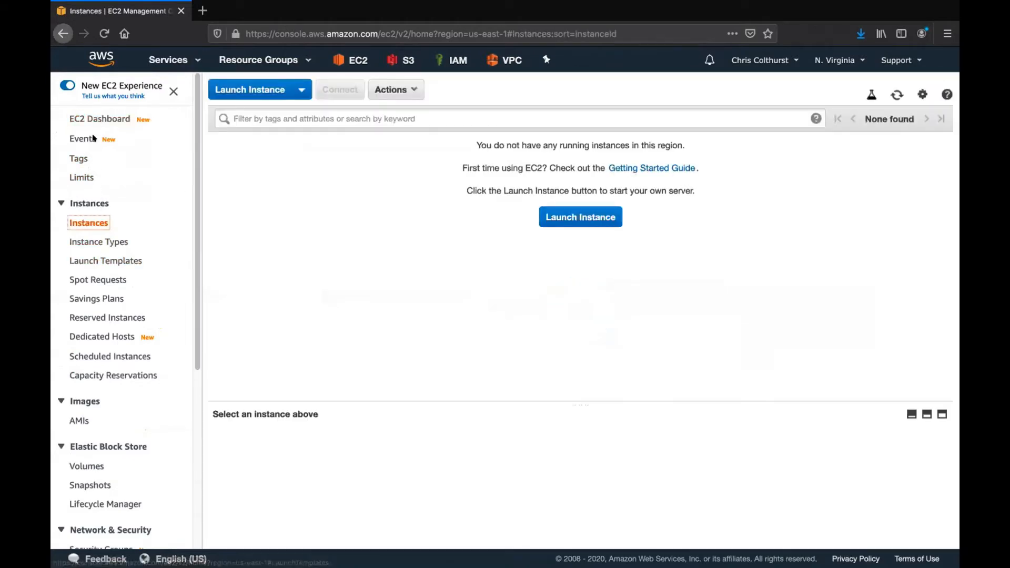
pyautogui.click(263, 89)
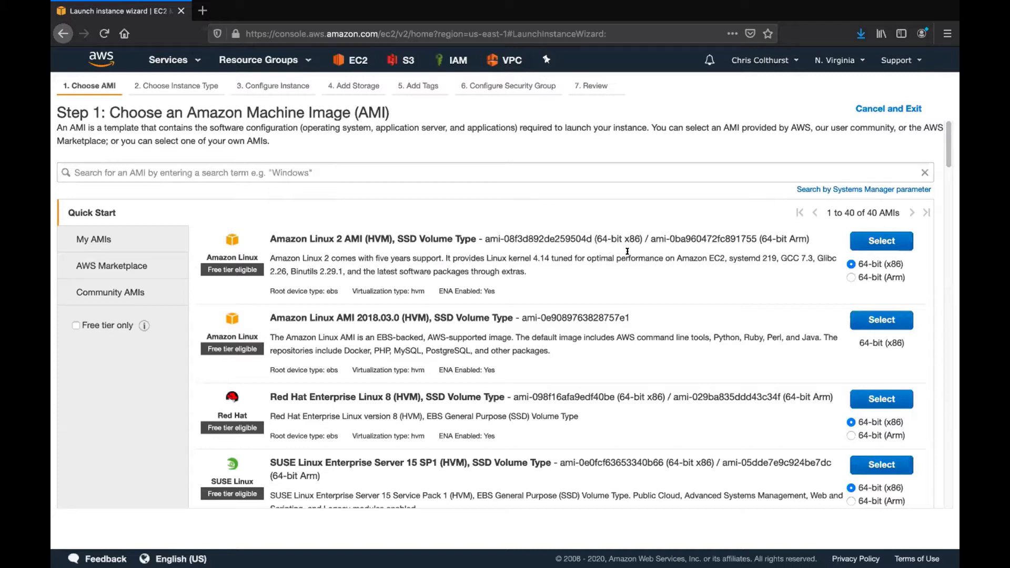
pyautogui.click(864, 240)
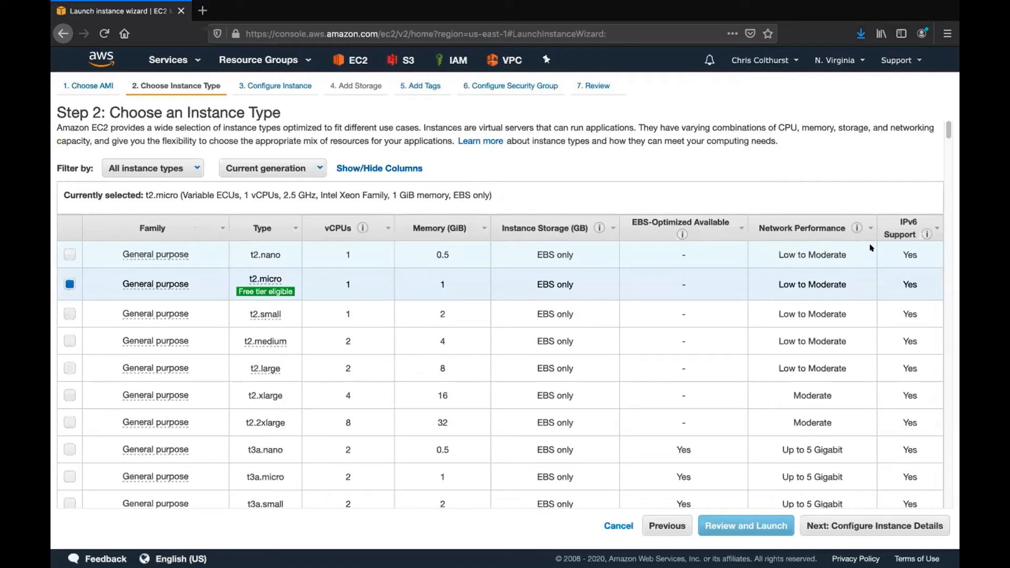
# - Look through the available instance types, keep t2.micro selected, and continue to Configure Instance Details
pyautogui.scroll(-7, 405, 327)
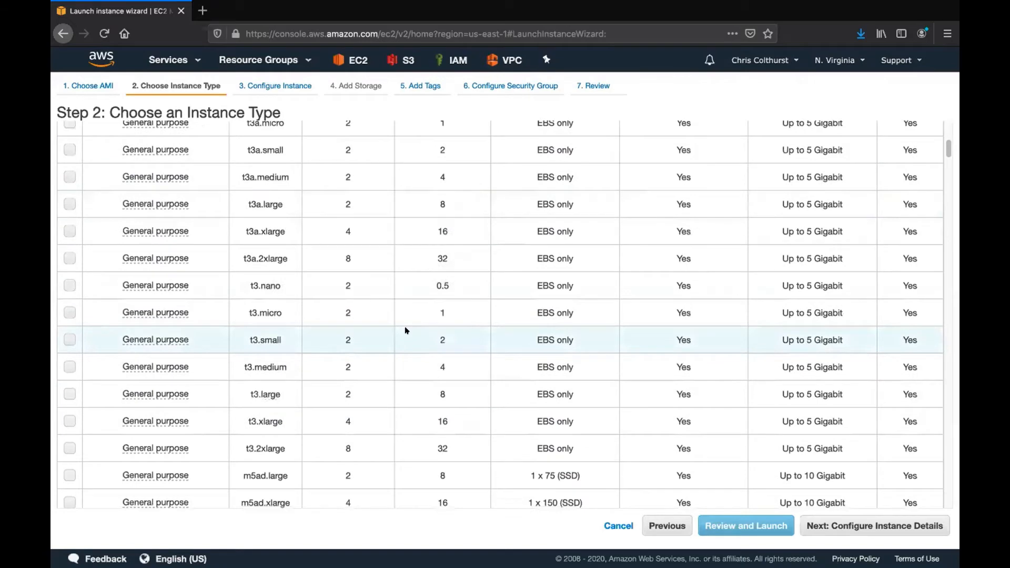
pyautogui.scroll(-13, 405, 330)
pyautogui.scroll(-10, 405, 327)
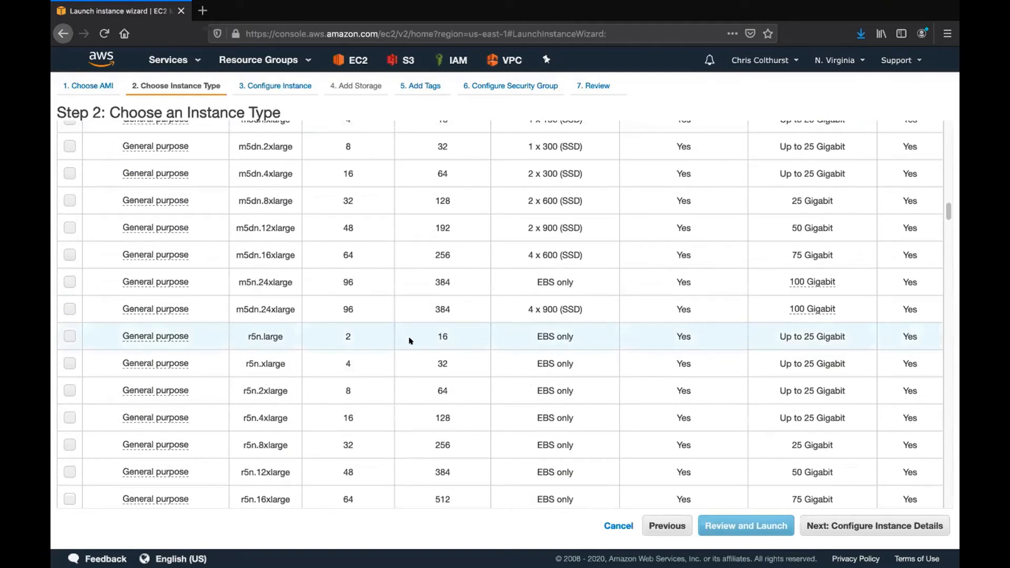
pyautogui.scroll(20, 410, 340)
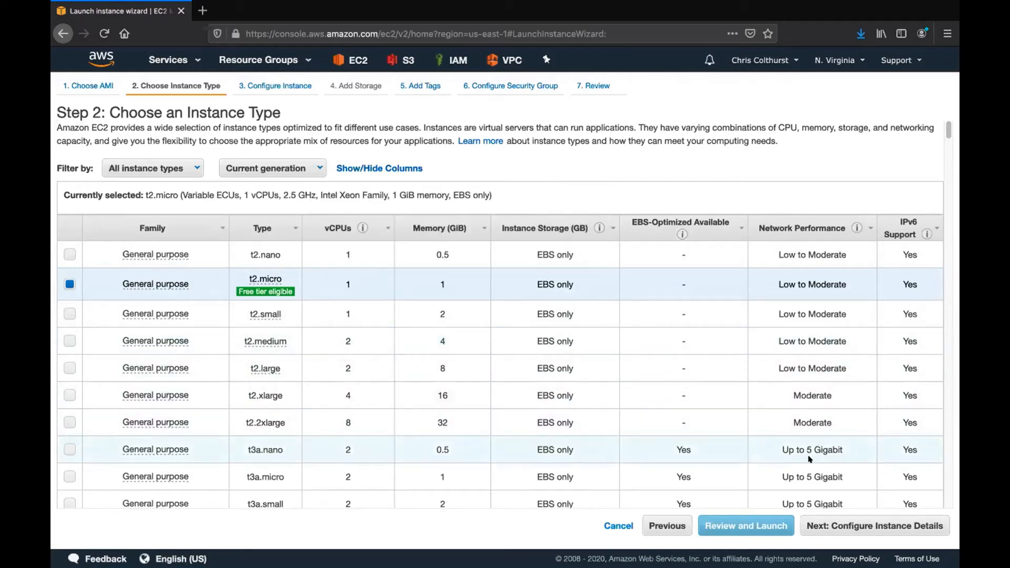
pyautogui.click(829, 524)
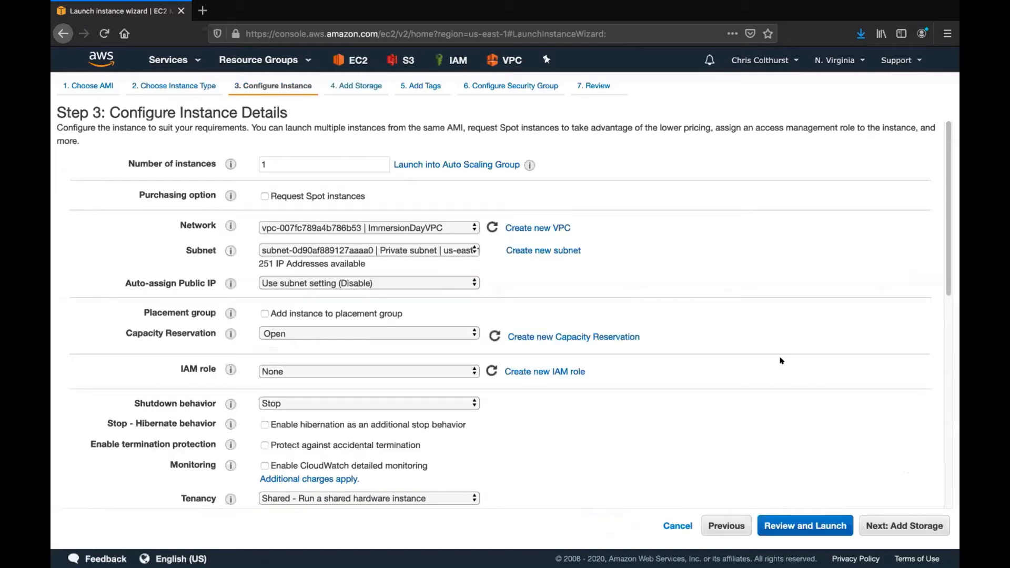
# - Switch to the lab document in Word and read steps 10 and 11 on the instance type and the User Data script
pyautogui.hotkey('ctrl', 'Right')
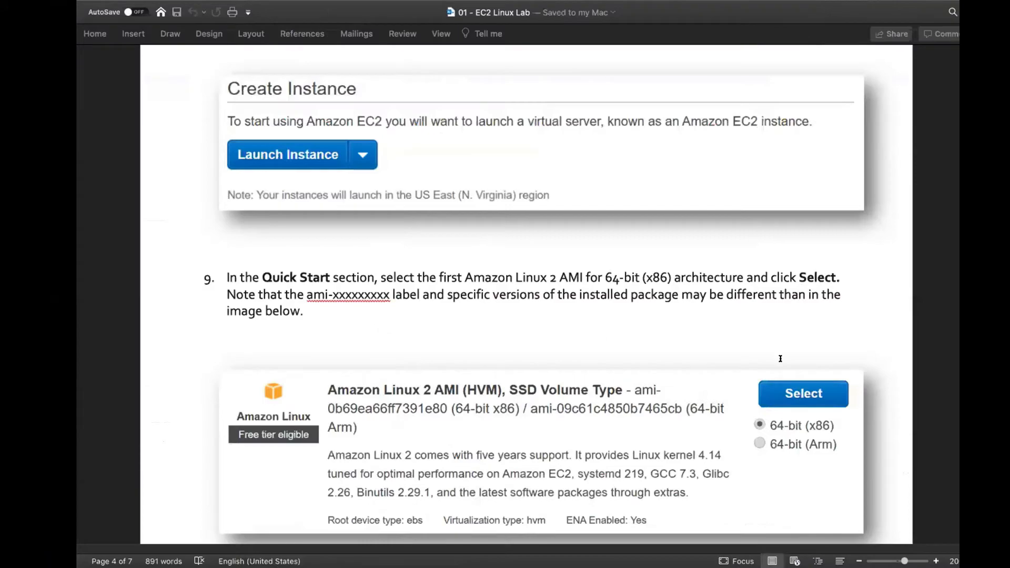
pyautogui.scroll(-10, 658, 306)
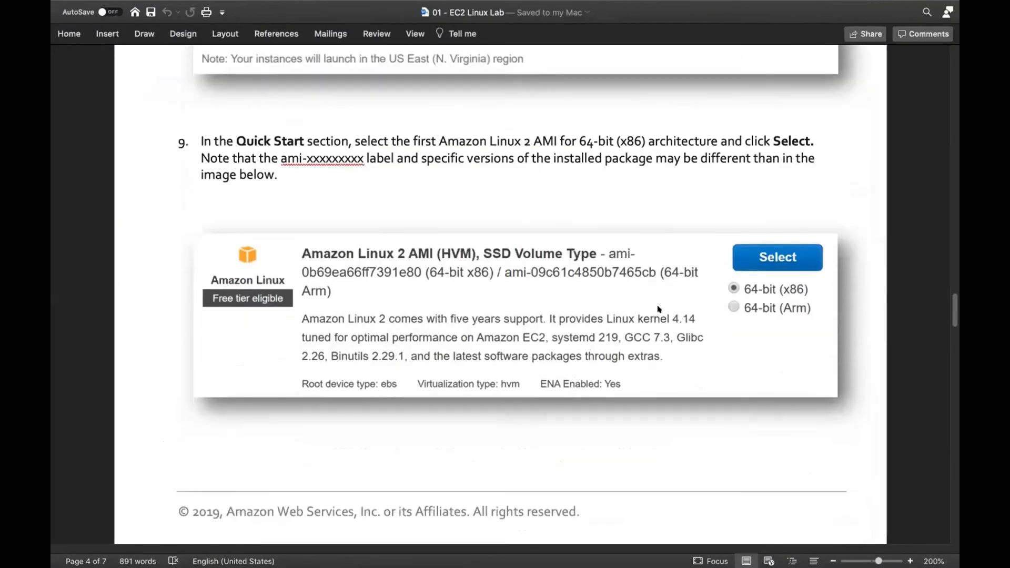
pyautogui.scroll(-10, 655, 305)
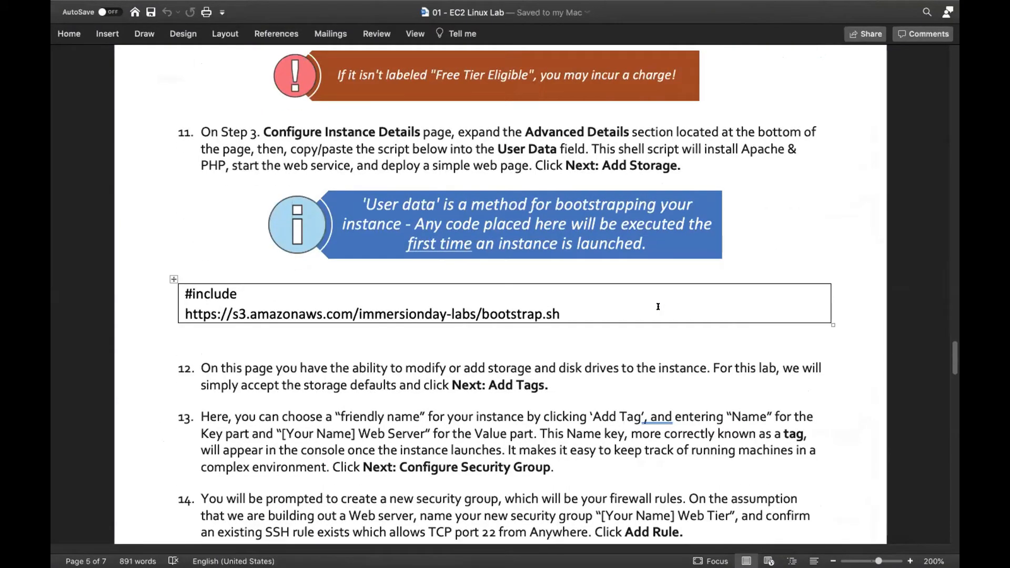
pyautogui.scroll(8, 655, 305)
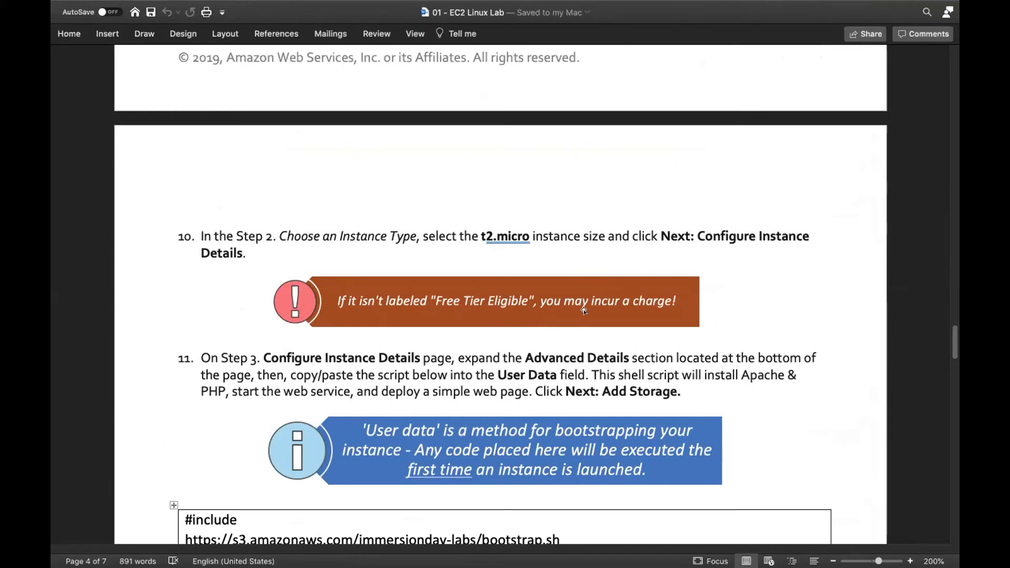
pyautogui.scroll(-2, 583, 310)
pyautogui.scroll(-2, 588, 310)
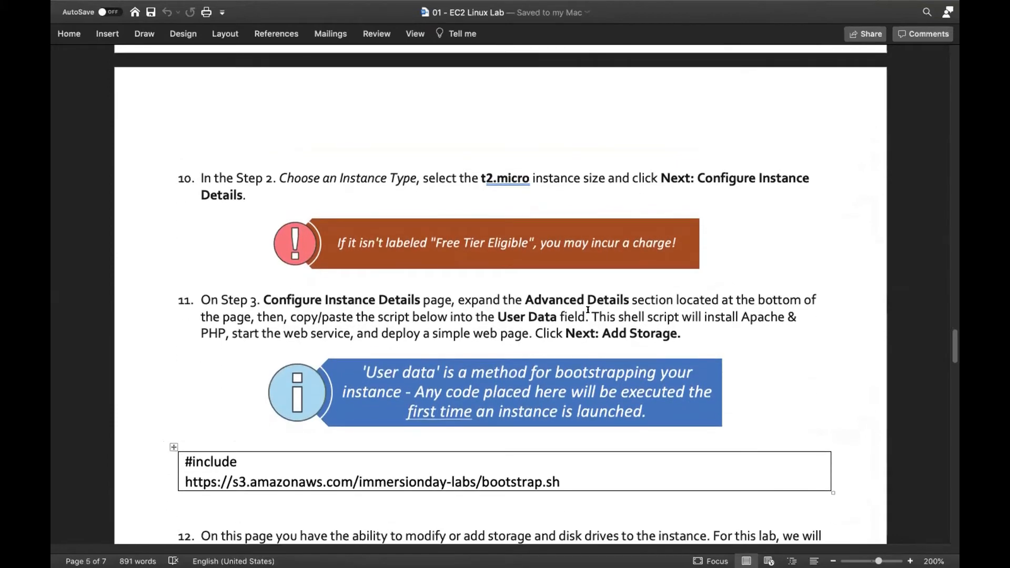
pyautogui.scroll(-2, 587, 309)
pyautogui.scroll(-2, 588, 309)
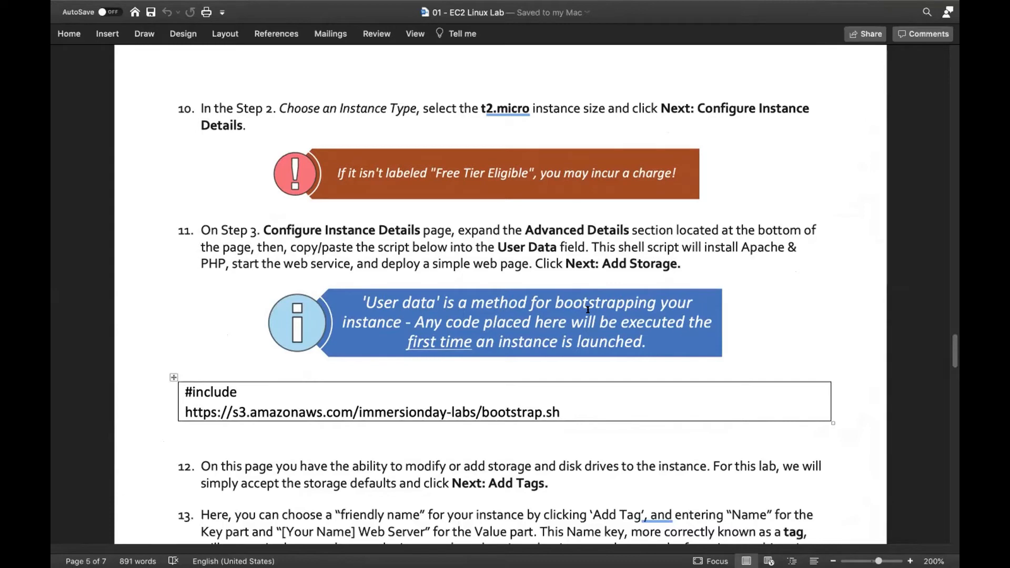
# - Return to the AWS console in Firefox and review the Configure Instance Details settings from Network through the expanded Advanced Details section
pyautogui.hotkey('ctrl', 'Left')
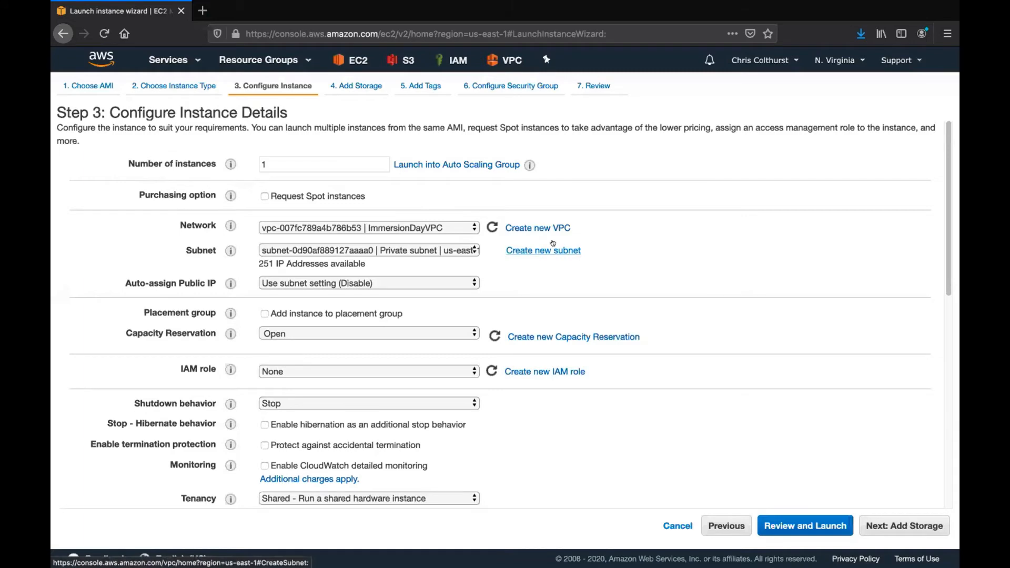
pyautogui.scroll(-3, 552, 243)
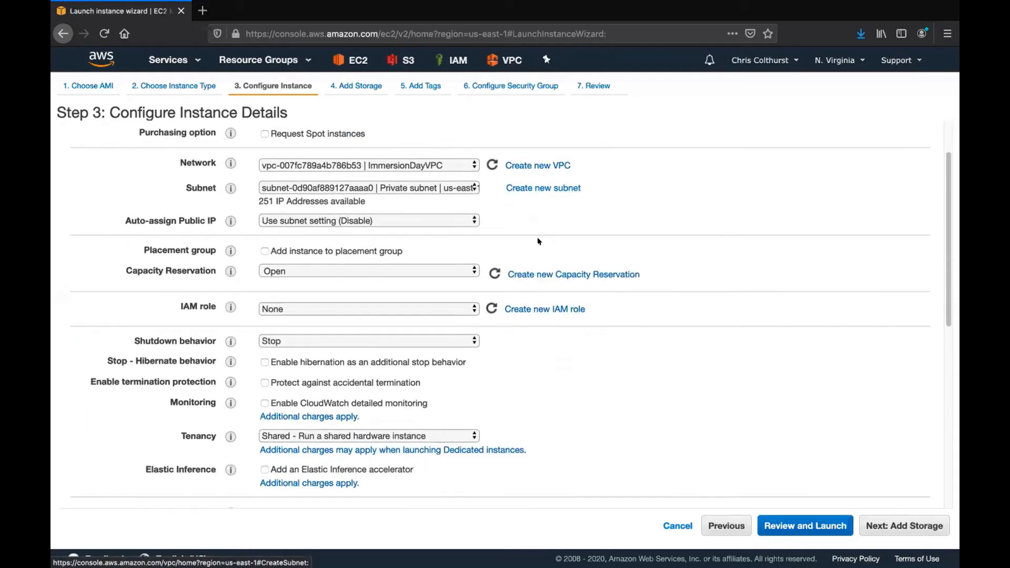
pyautogui.click(437, 165)
pyautogui.click(570, 216)
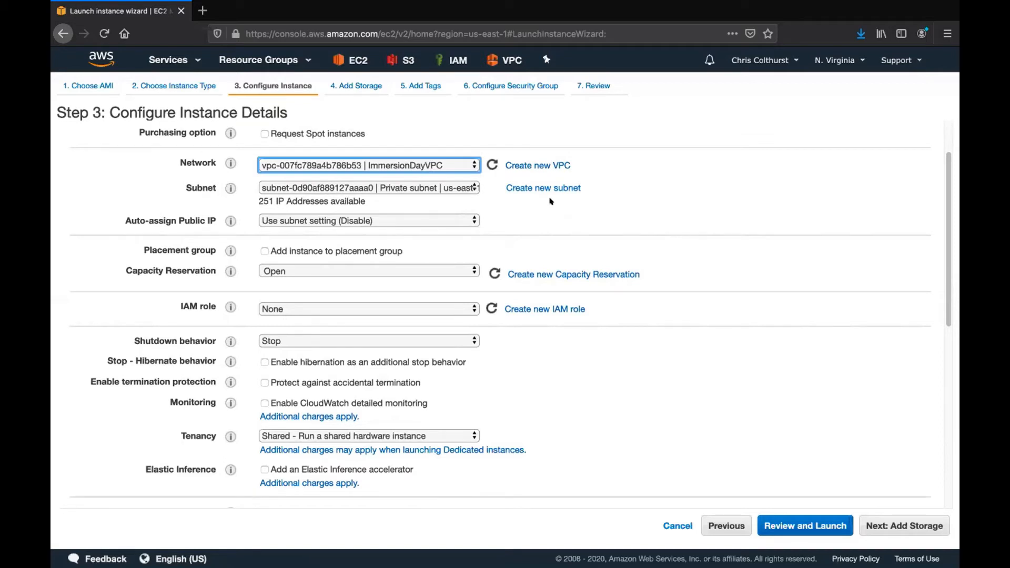
pyautogui.scroll(-4, 551, 201)
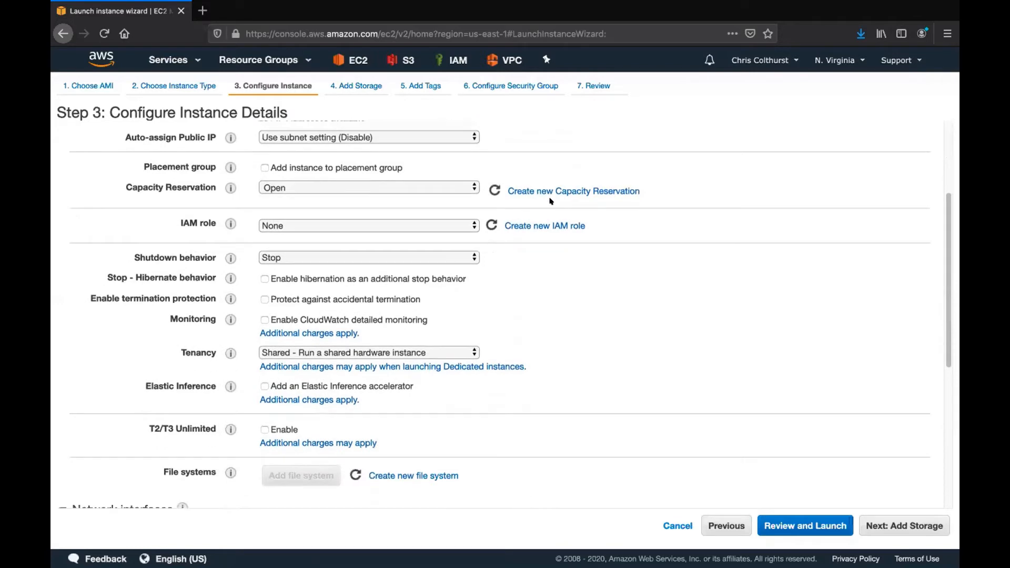
pyautogui.scroll(-6, 551, 201)
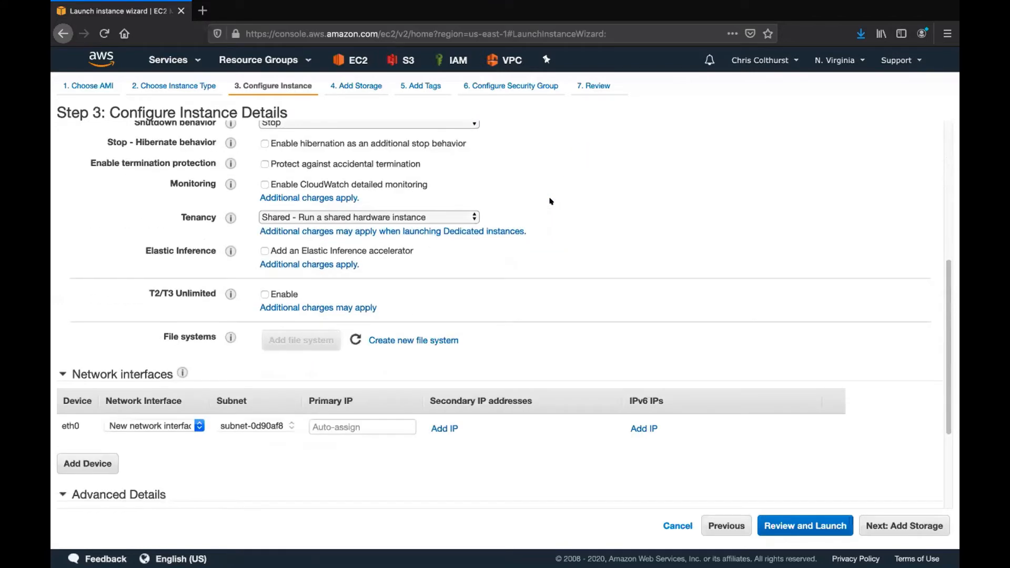
pyautogui.scroll(-7, 551, 200)
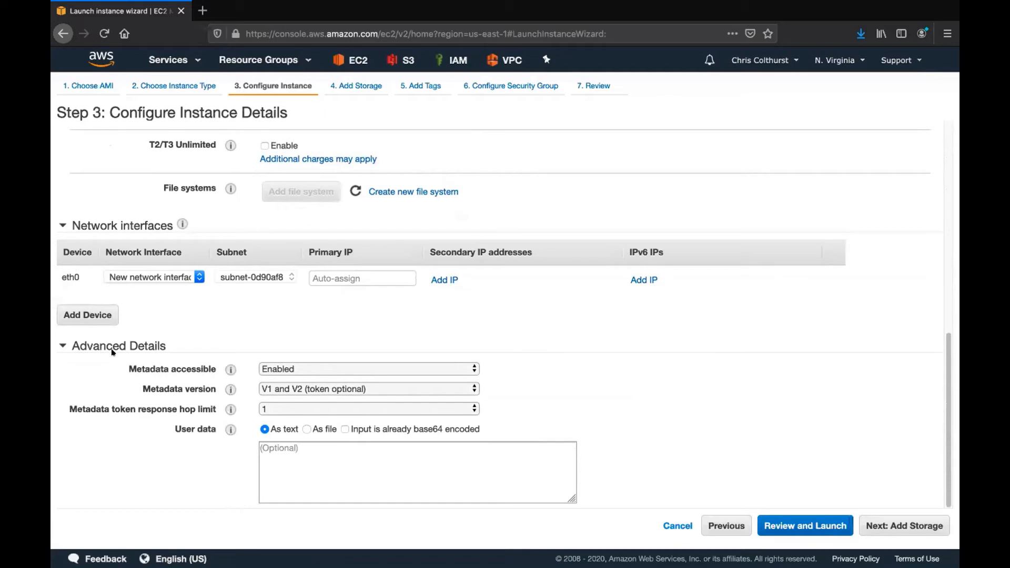
pyautogui.click(61, 343)
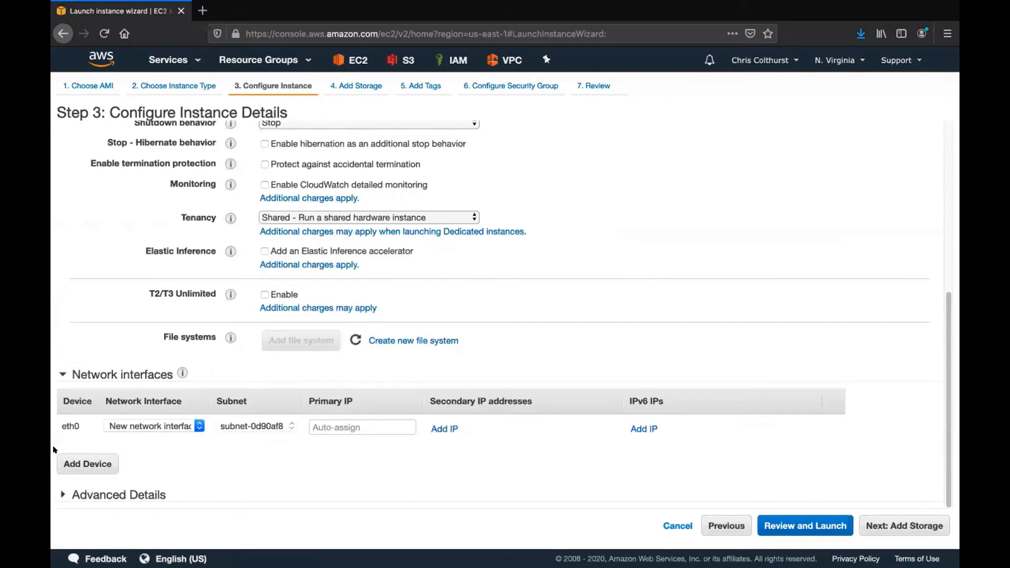
pyautogui.click(60, 493)
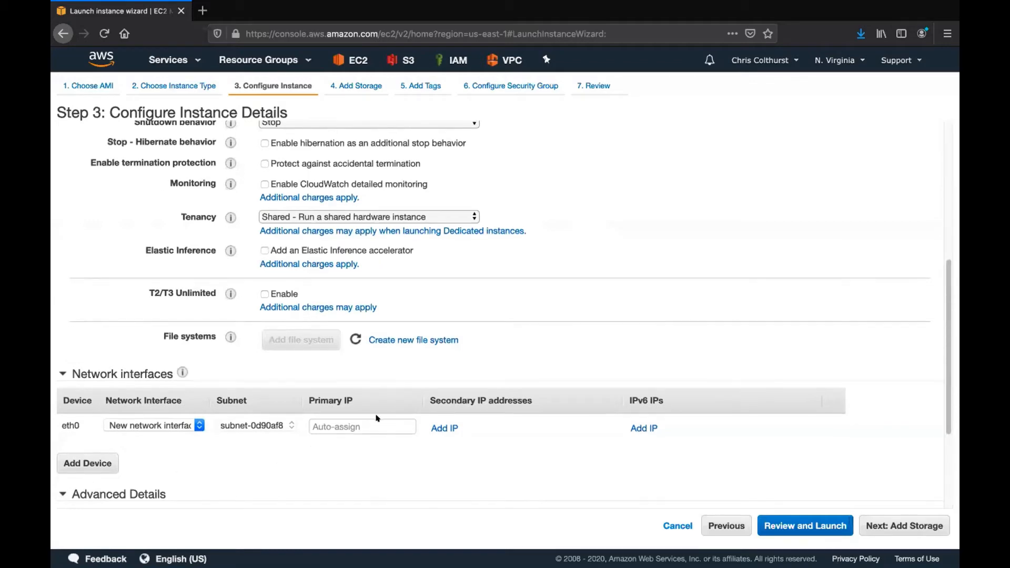
pyautogui.scroll(-3, 377, 417)
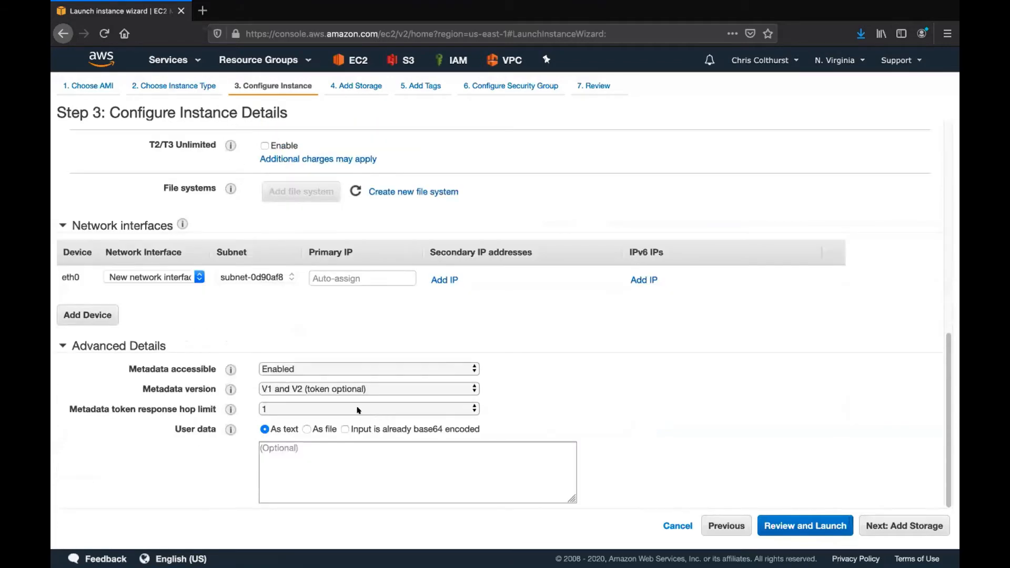
pyautogui.click(326, 449)
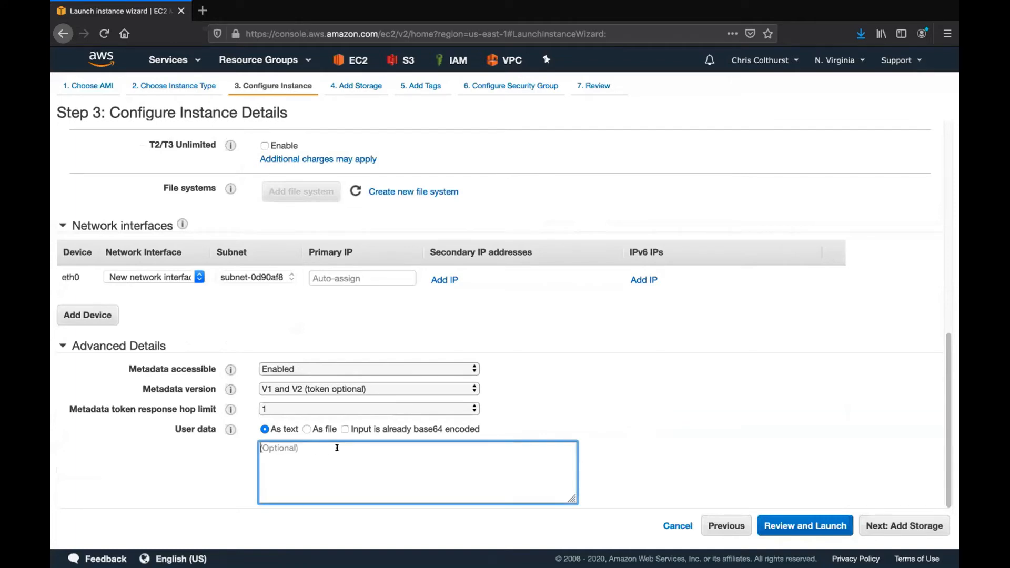
pyautogui.hotkey('ctrl', 'Right')
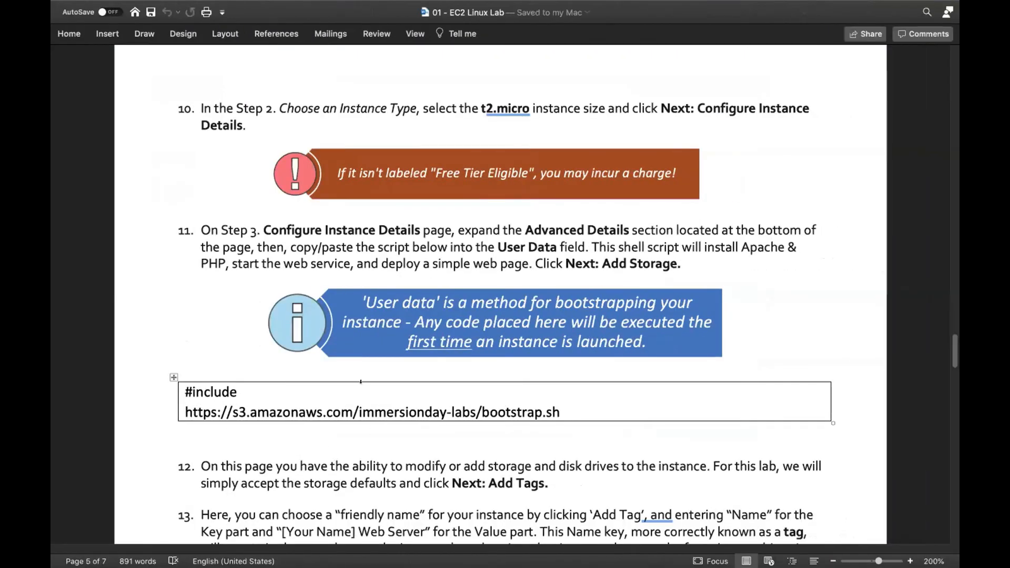
pyautogui.moveTo(570, 409); pyautogui.dragTo(178, 373)
pyautogui.rightClick(192, 391)
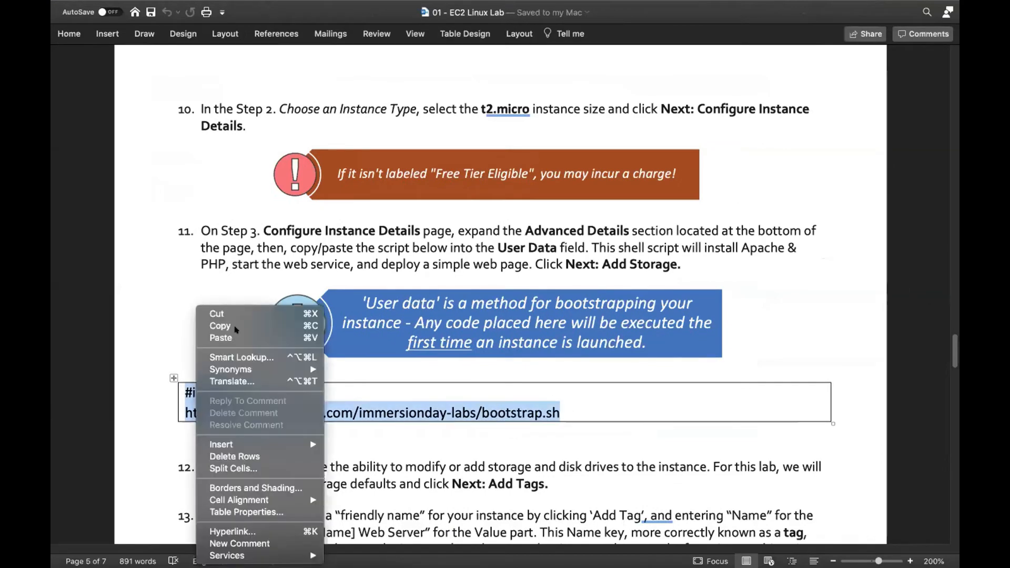
pyautogui.click(237, 323)
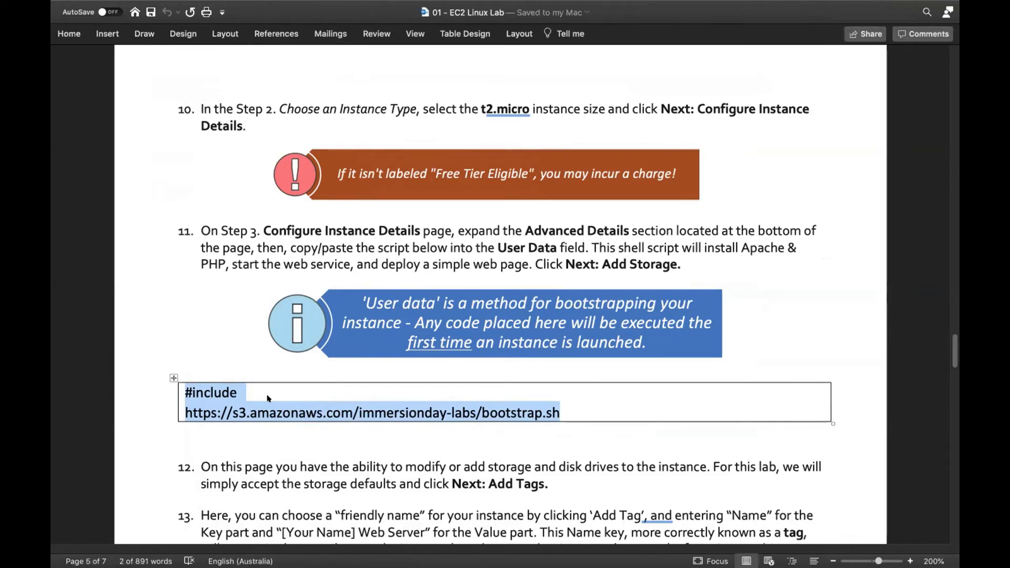
pyautogui.hotkey('ctrl', 'Left')
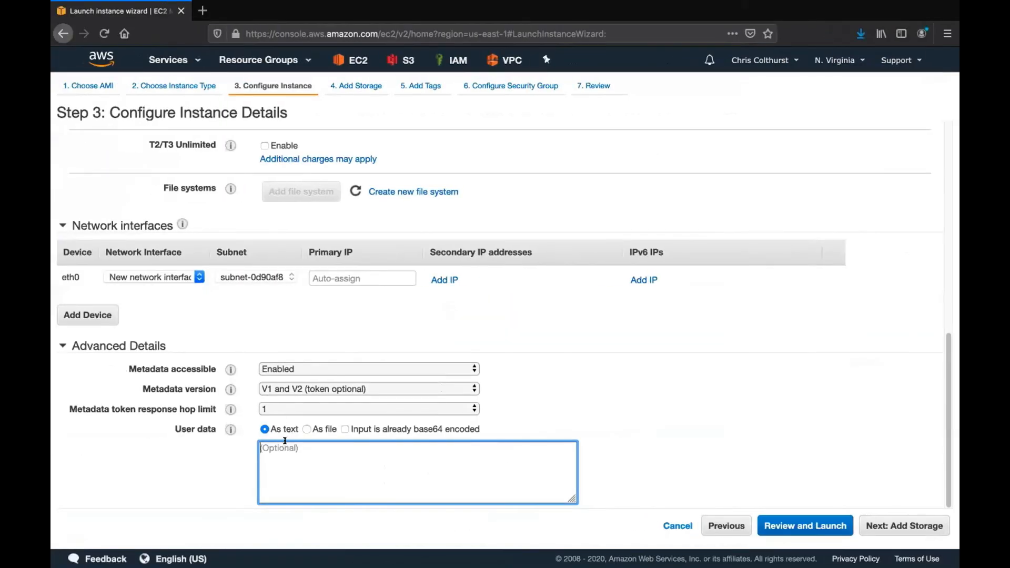
pyautogui.press('super+v')
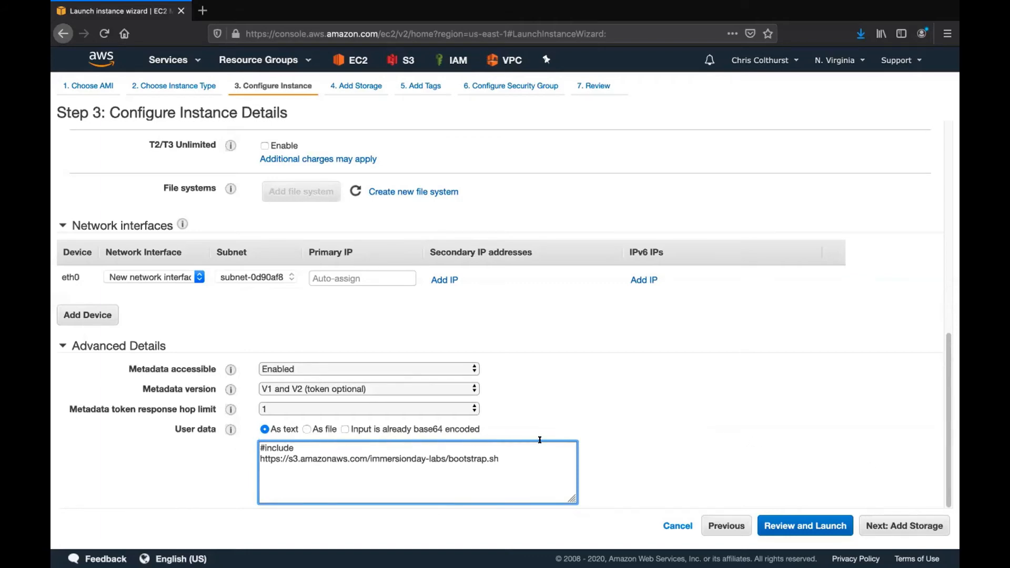
pyautogui.click(887, 523)
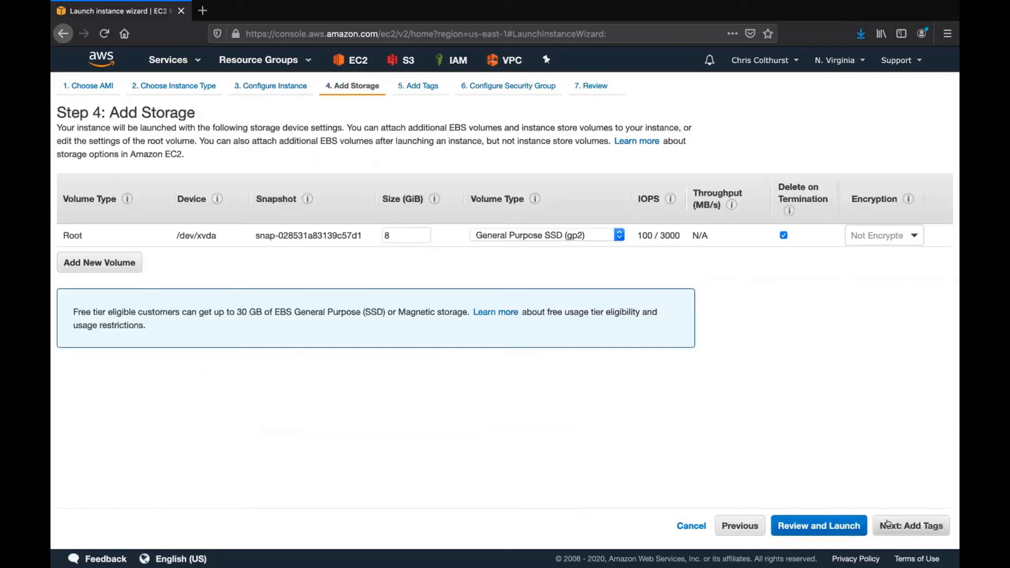
# - Check steps 12 and 13 in the Word lab document, and in the AWS console accept the default storage and continue to Add Tags
pyautogui.hotkey('ctrl', 'Right')
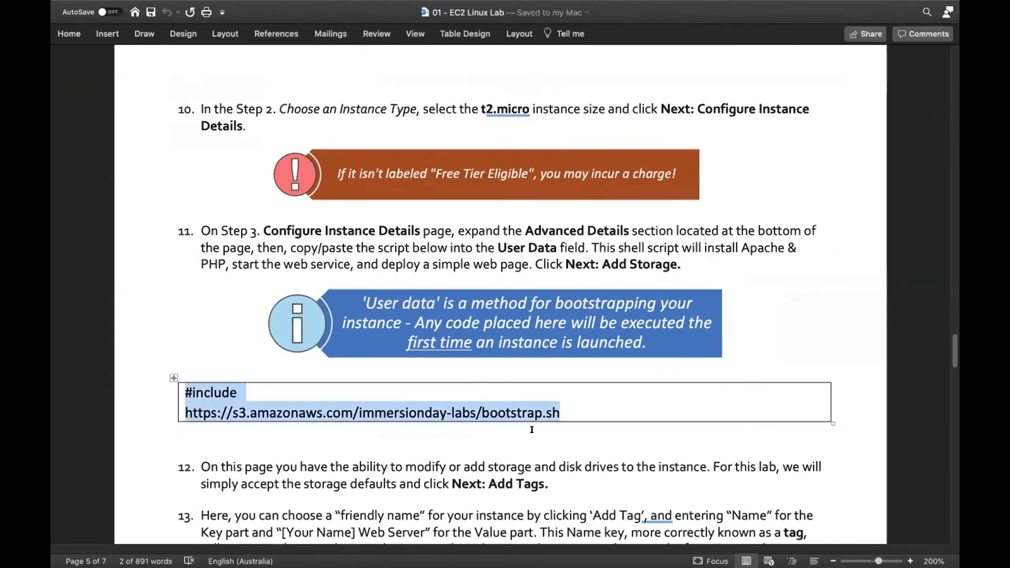
pyautogui.scroll(-1, 531, 429)
pyautogui.scroll(-3, 532, 430)
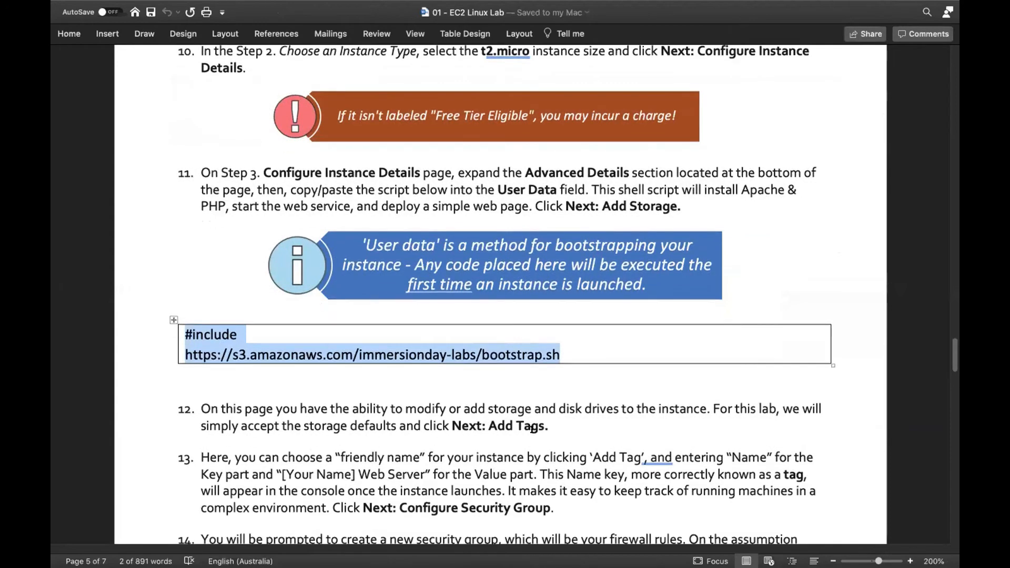
pyautogui.scroll(-5, 532, 429)
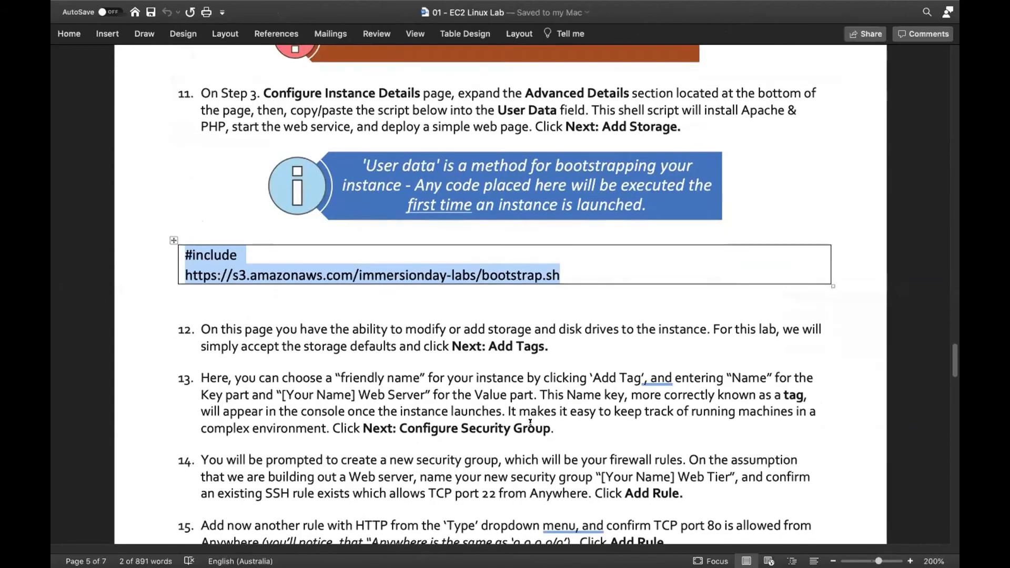
pyautogui.hotkey('ctrl', 'Left')
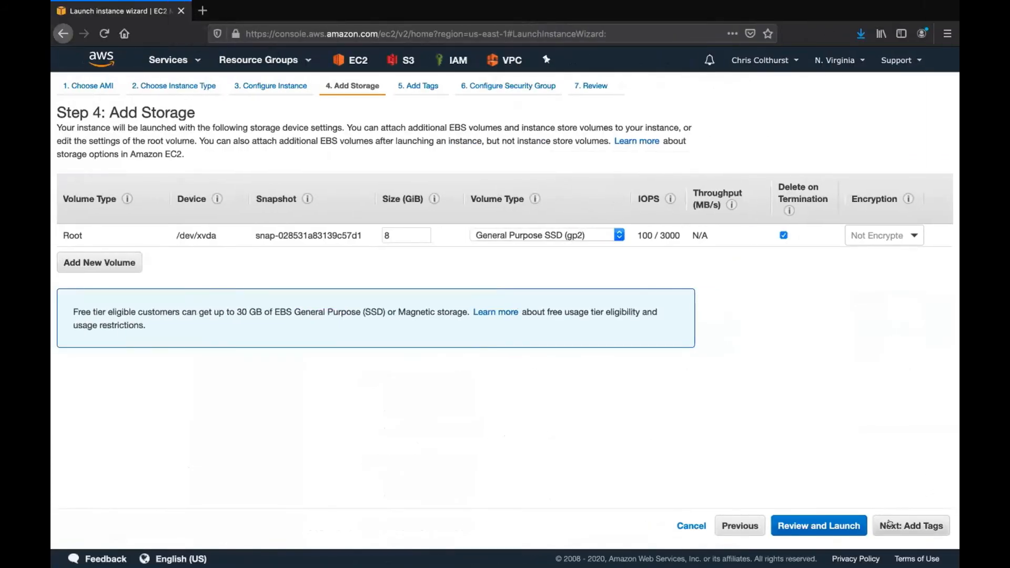
pyautogui.click(888, 524)
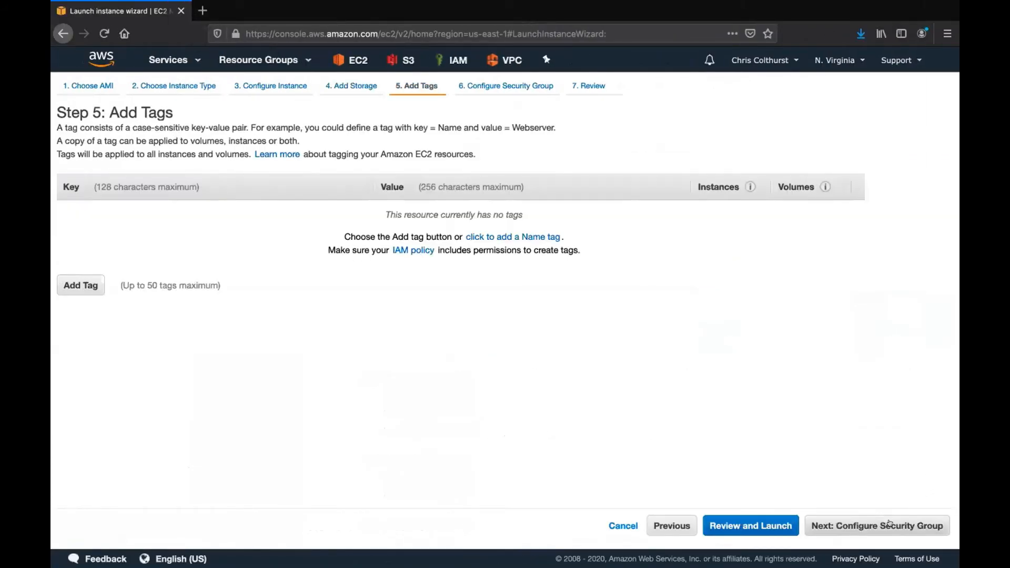
# - Add a tag with the key Name and the user's first name followed by "Web Server" as its value, and continue to Configure Security Group
pyautogui.click(62, 285)
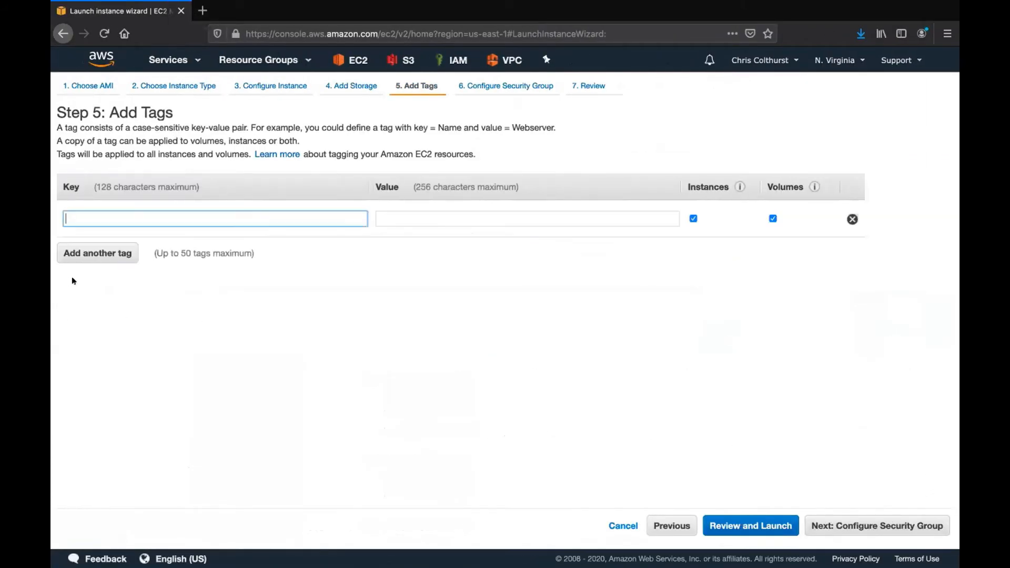
pyautogui.write('Name')
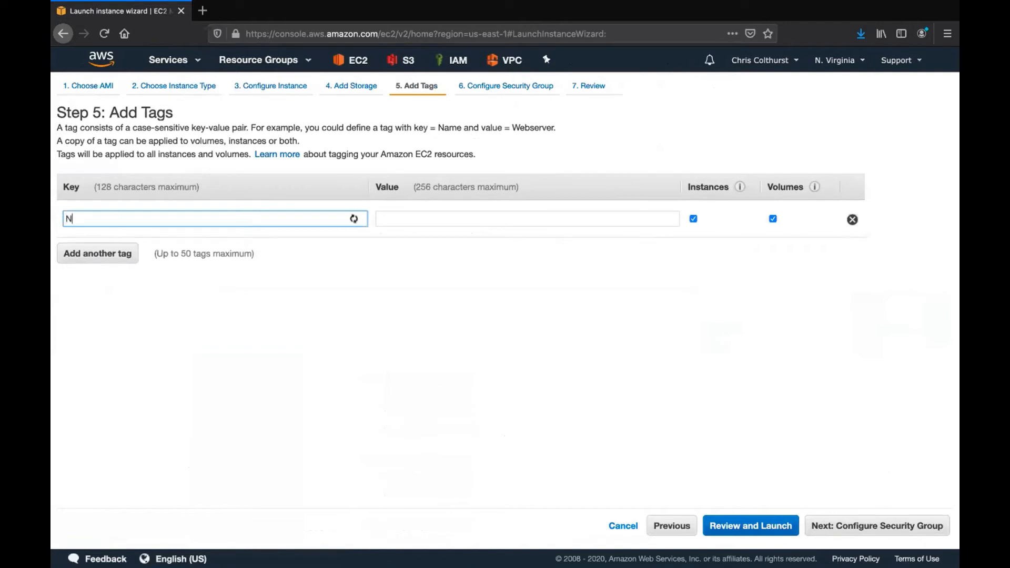
pyautogui.press('Tab')
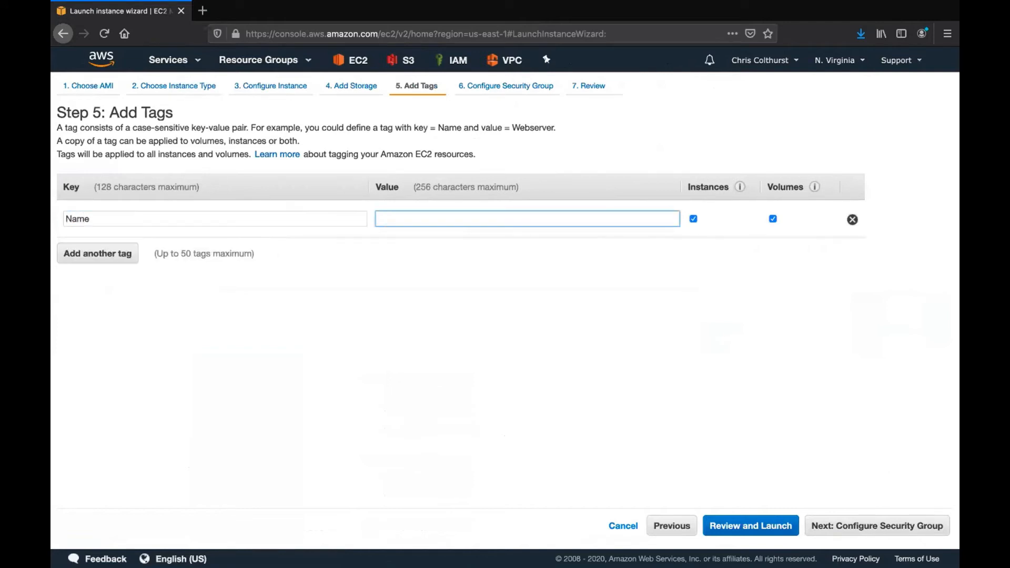
pyautogui.hotkey('ctrl', 'Right')
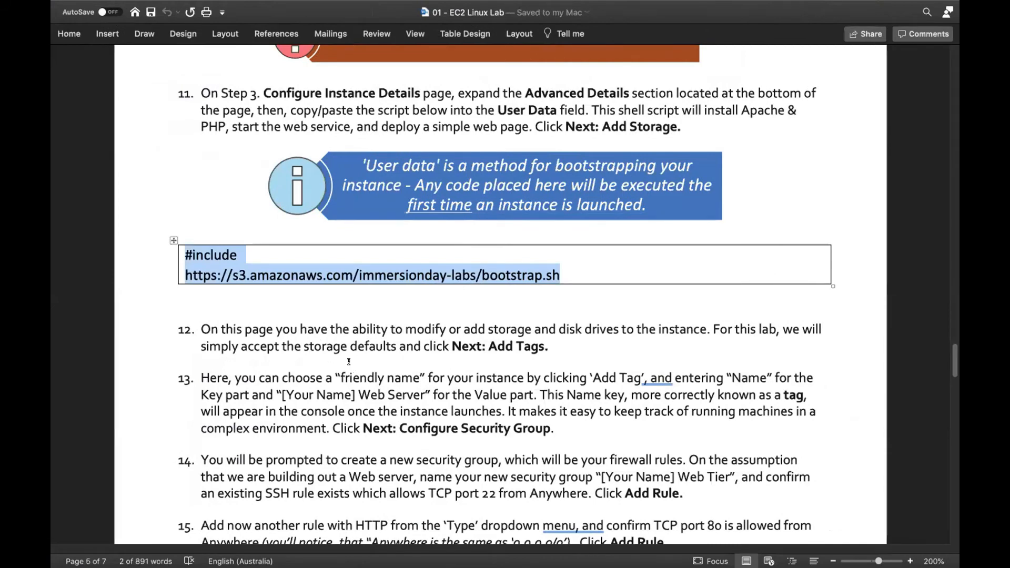
pyautogui.hotkey('ctrl', 'Left')
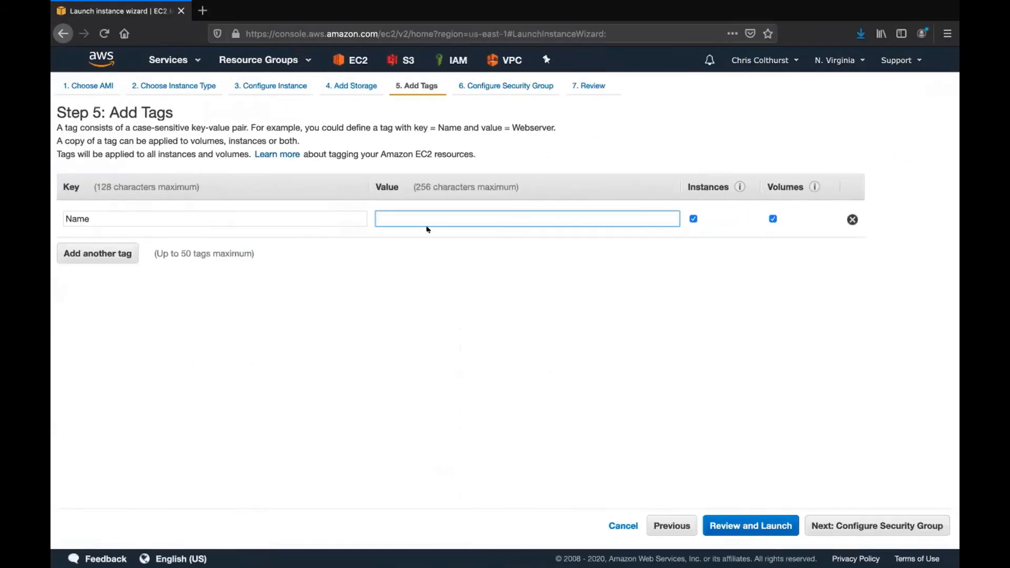
pyautogui.write('C')
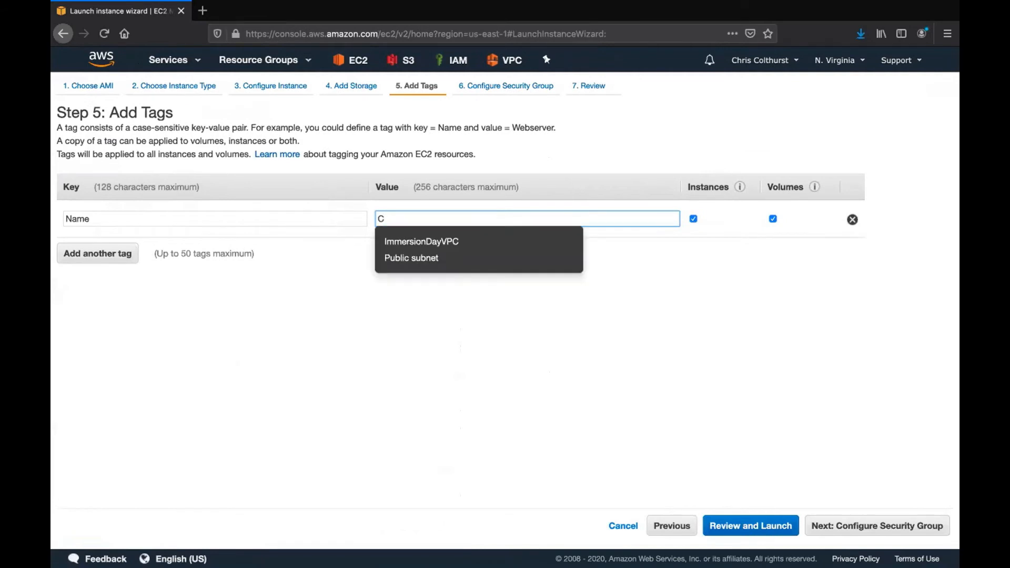
pyautogui.write('hris Web')
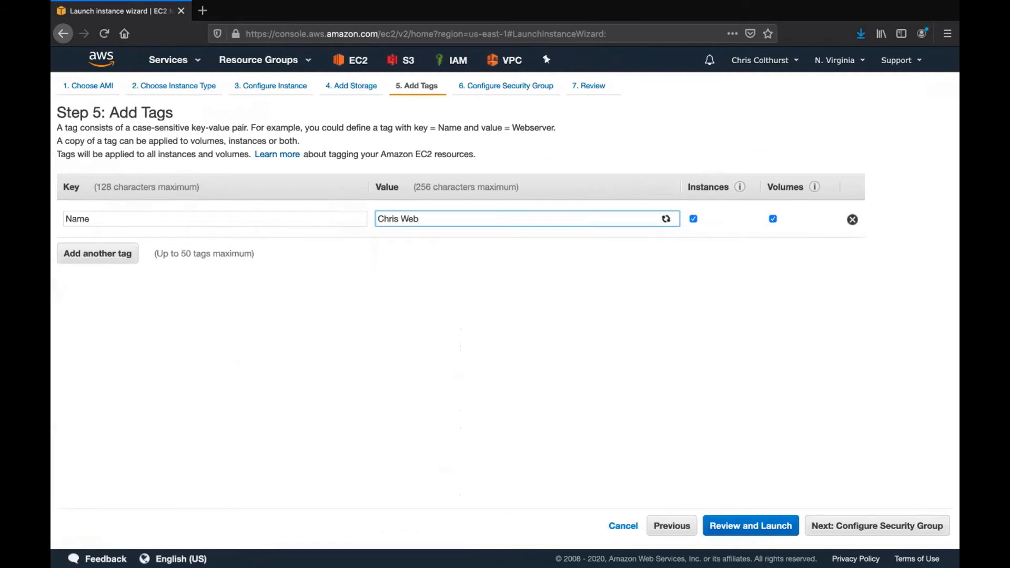
pyautogui.write('Server')
pyautogui.click(865, 524)
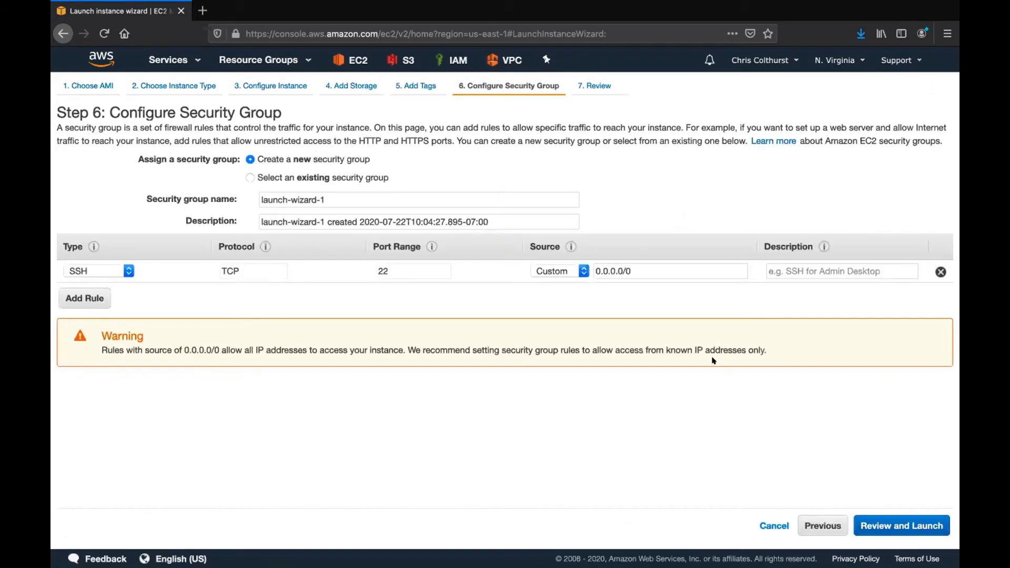
# - Switch to the Word lab document and read steps 14 to 17 on configuring the security group and launching
pyautogui.hotkey('ctrl', 'Right')
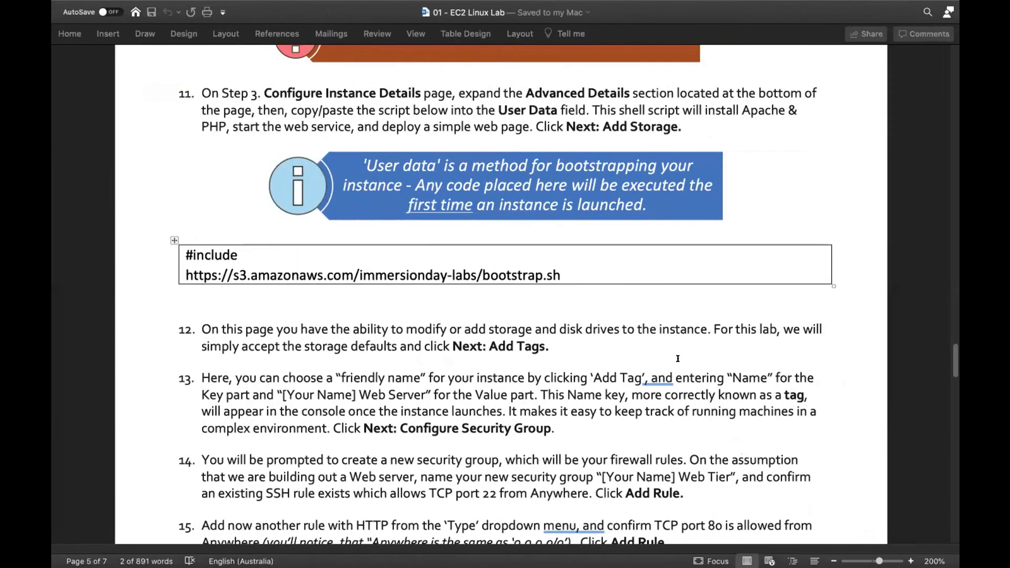
pyautogui.scroll(-3, 677, 359)
pyautogui.scroll(-2, 677, 359)
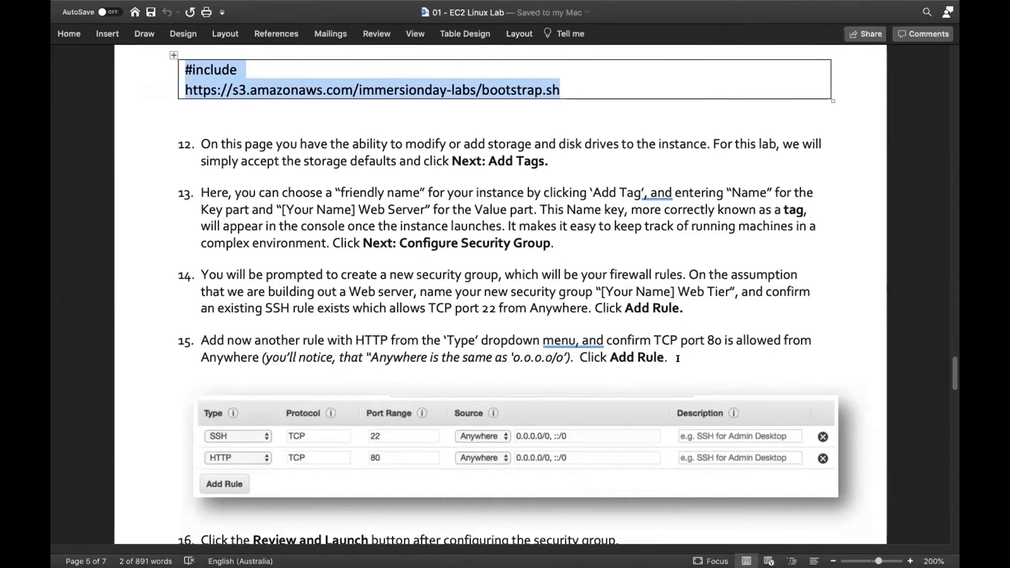
pyautogui.scroll(-1, 677, 358)
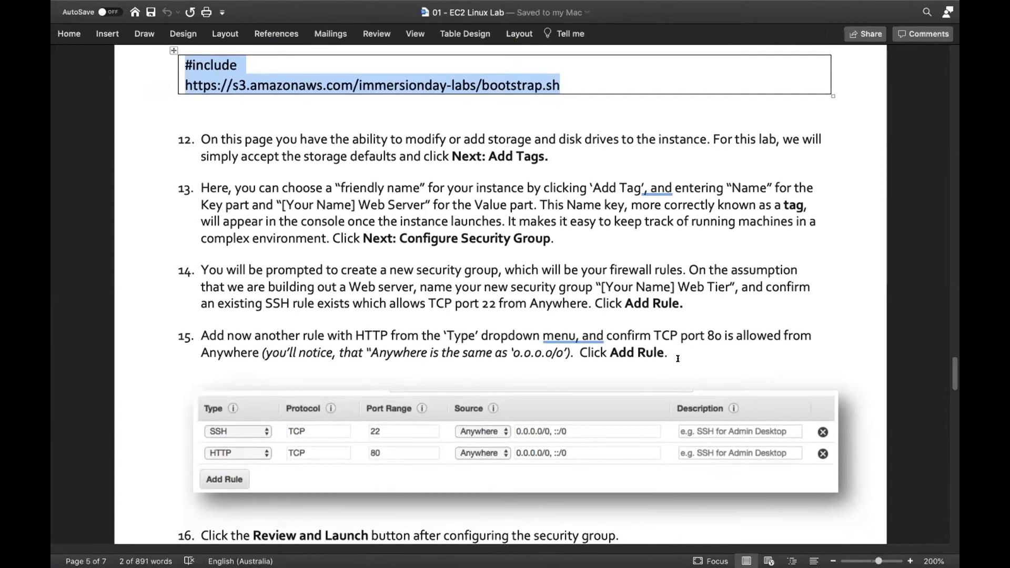
pyautogui.scroll(-5, 677, 358)
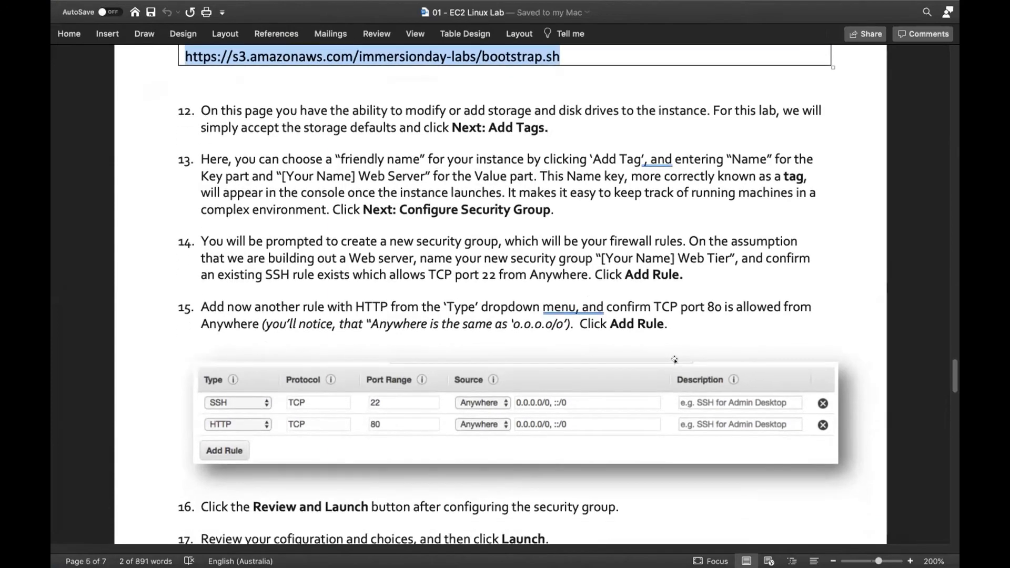
pyautogui.scroll(-5, 674, 359)
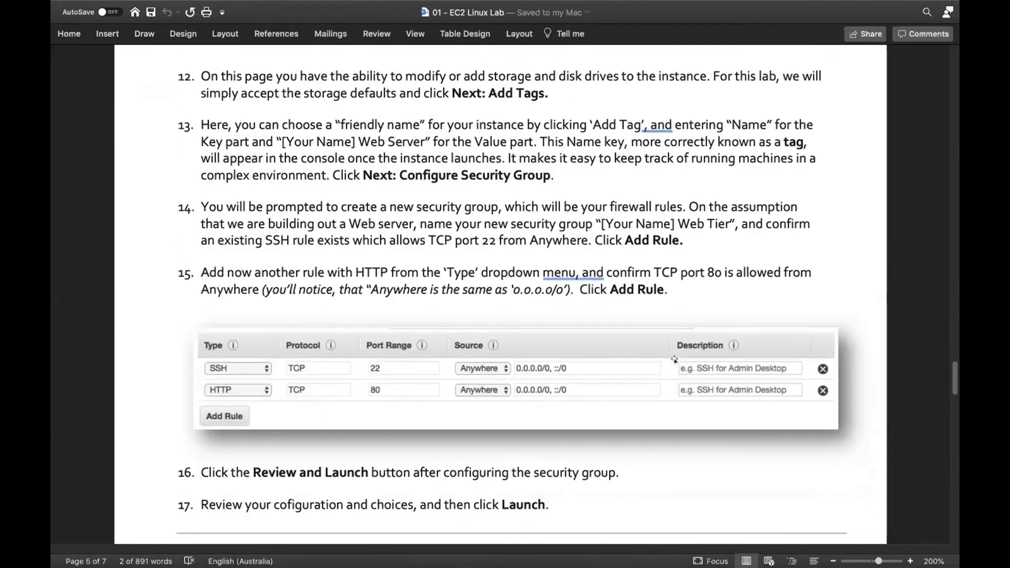
pyautogui.scroll(-8, 674, 360)
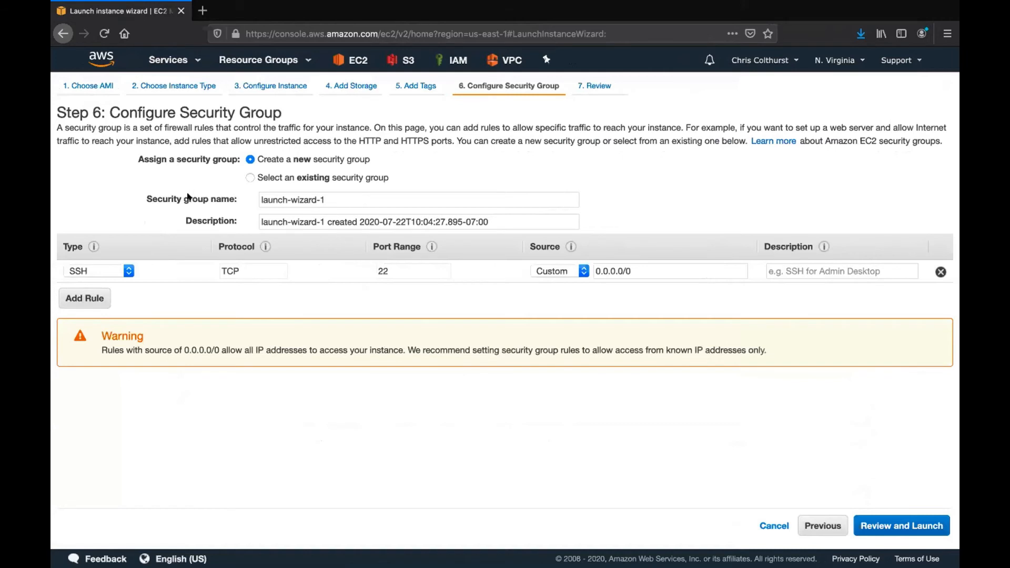
# - In the AWS console, name the new security group with the user's first name followed by "WebTier"
pyautogui.moveTo(329, 199); pyautogui.dragTo(216, 189)
pyautogui.write('Chris')
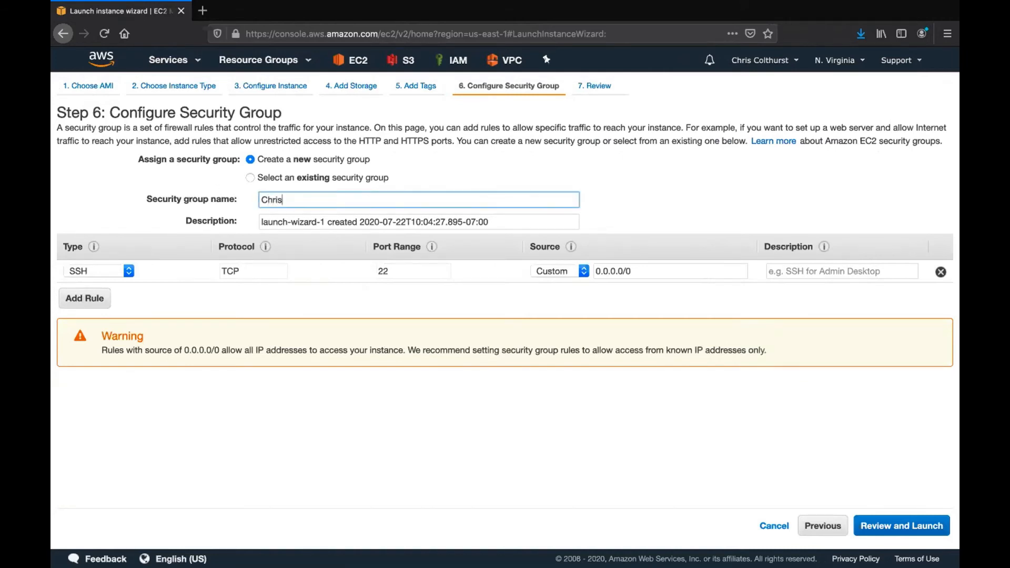
pyautogui.write(' WebTier')
# - Replace "launch-wizard-1" in the security group's description with the copied security group name, keeping the creation timestamp text
pyautogui.moveTo(322, 199); pyautogui.dragTo(255, 195)
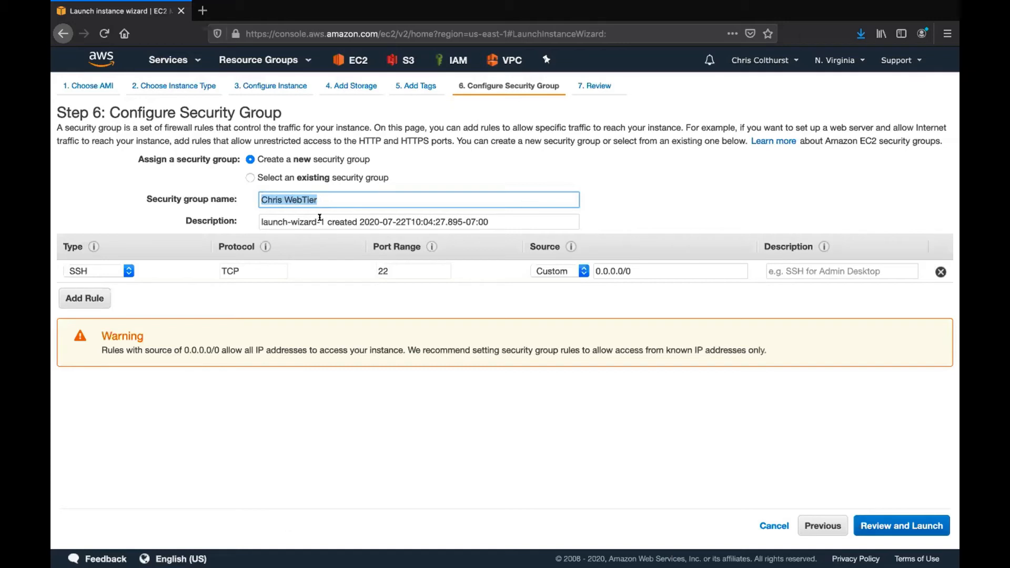
pyautogui.moveTo(323, 218); pyautogui.dragTo(234, 216)
pyautogui.click(236, 216)
pyautogui.click(318, 199)
pyautogui.moveTo(318, 199); pyautogui.dragTo(249, 188)
pyautogui.hotkey('ctrl', 'c')
pyautogui.moveTo(489, 221); pyautogui.dragTo(256, 210)
pyautogui.hotkey('ctrl', 'v')
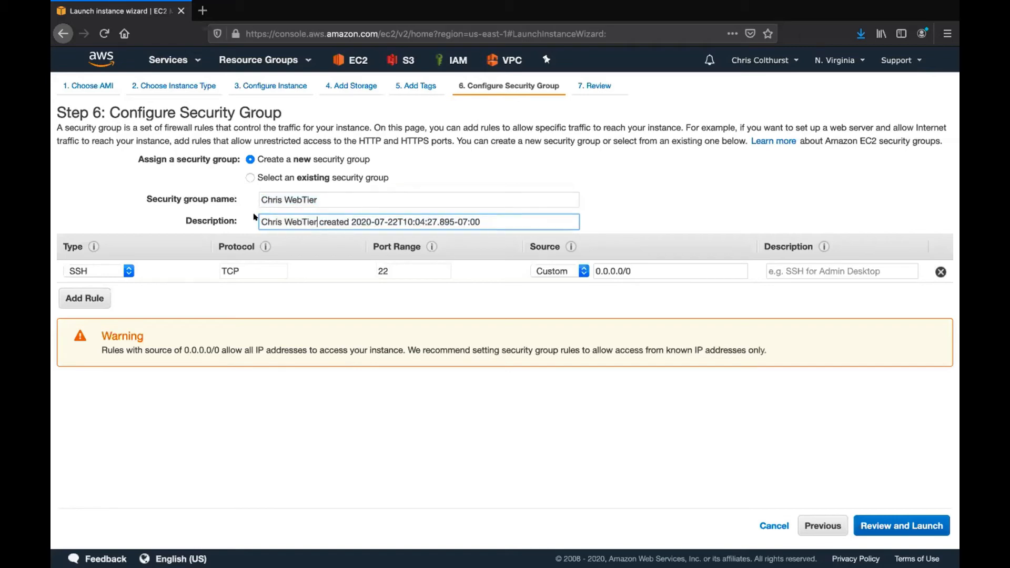
# - Add an HTTP rule to the security group and describe it as "web servers"
pyautogui.click(102, 296)
pyautogui.click(126, 290)
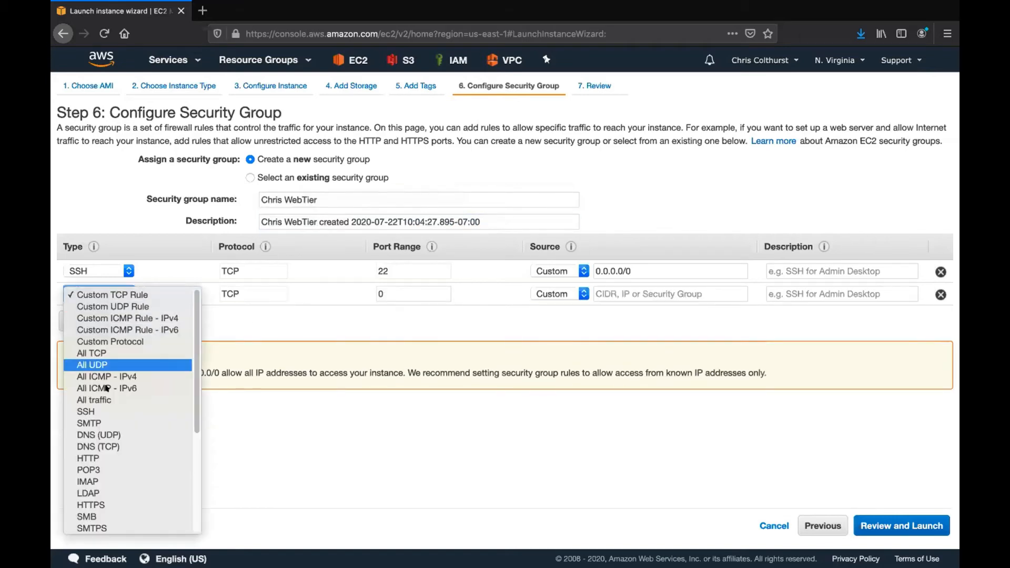
pyautogui.click(106, 458)
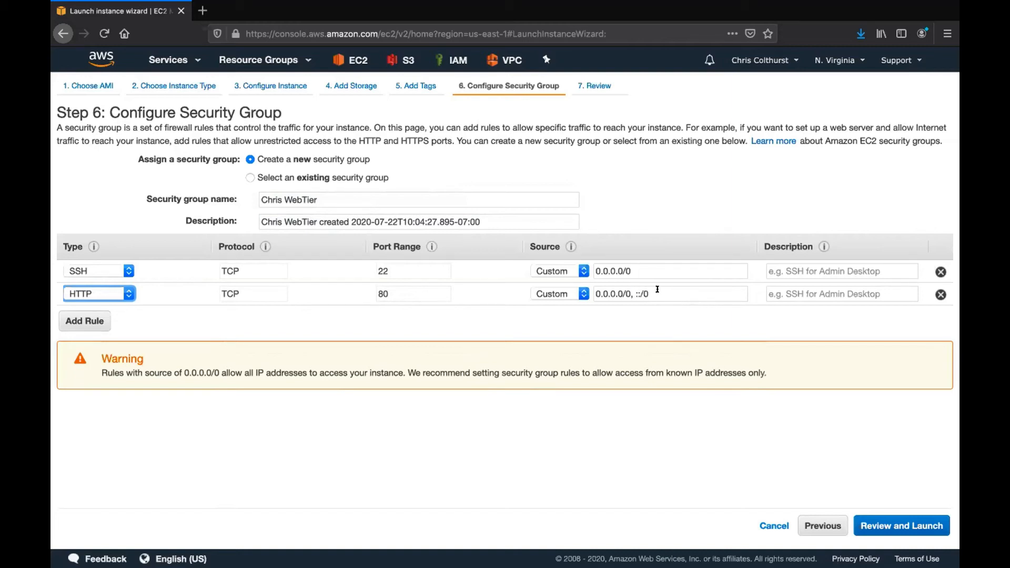
pyautogui.click(771, 293)
pyautogui.write('web servers')
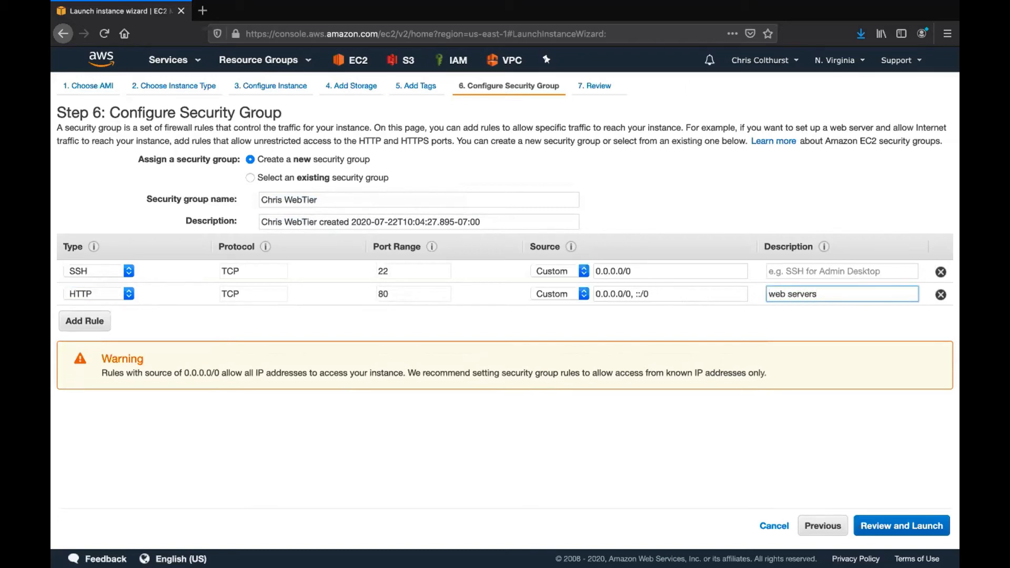
pyautogui.hotkey('shift', 'Tab')
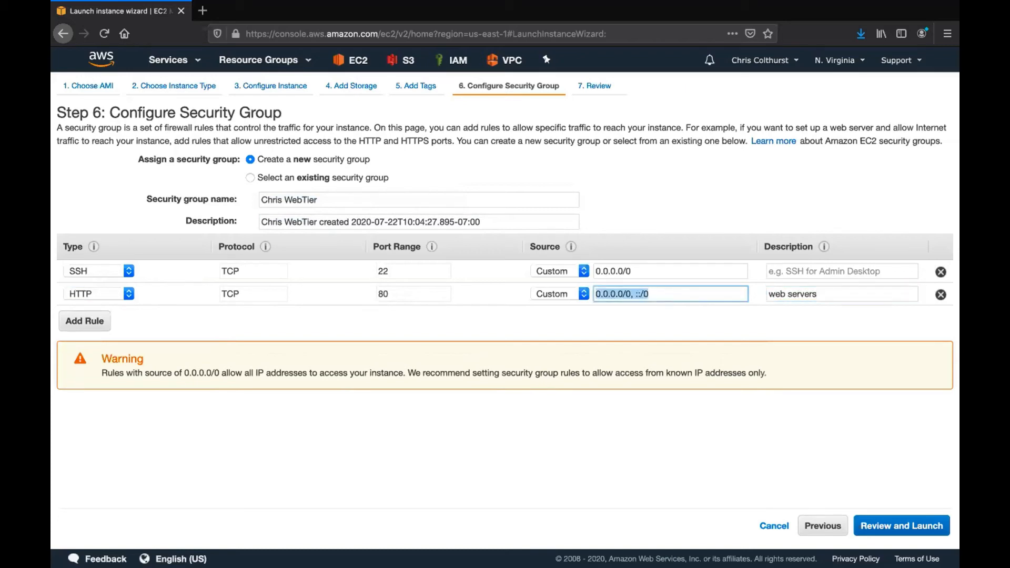
# - Describe the SSH rule as "ssh access", set its source to Anywhere, and continue to Review Instance Launch
pyautogui.click(790, 271)
pyautogui.write('ssh access')
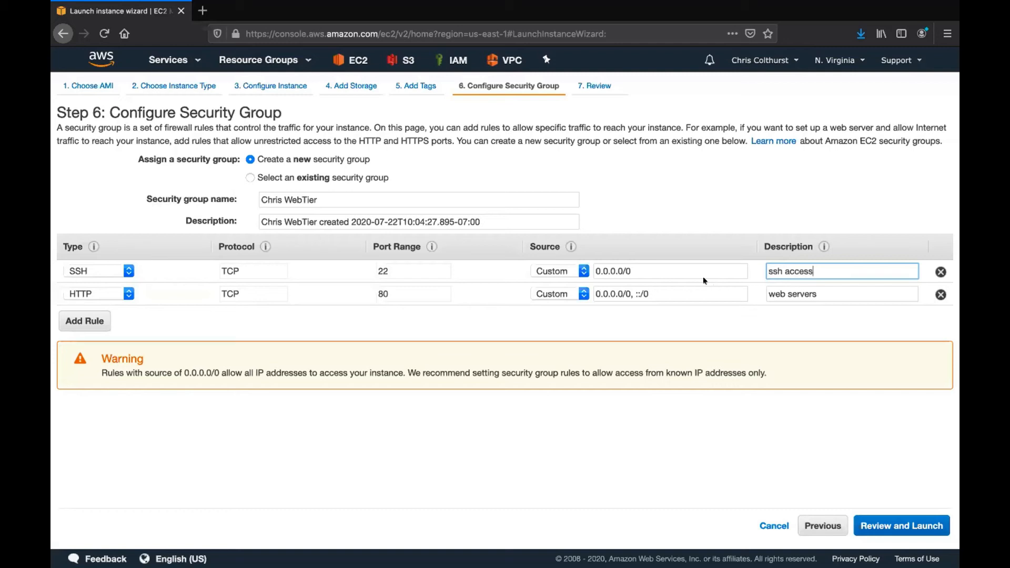
pyautogui.click(569, 275)
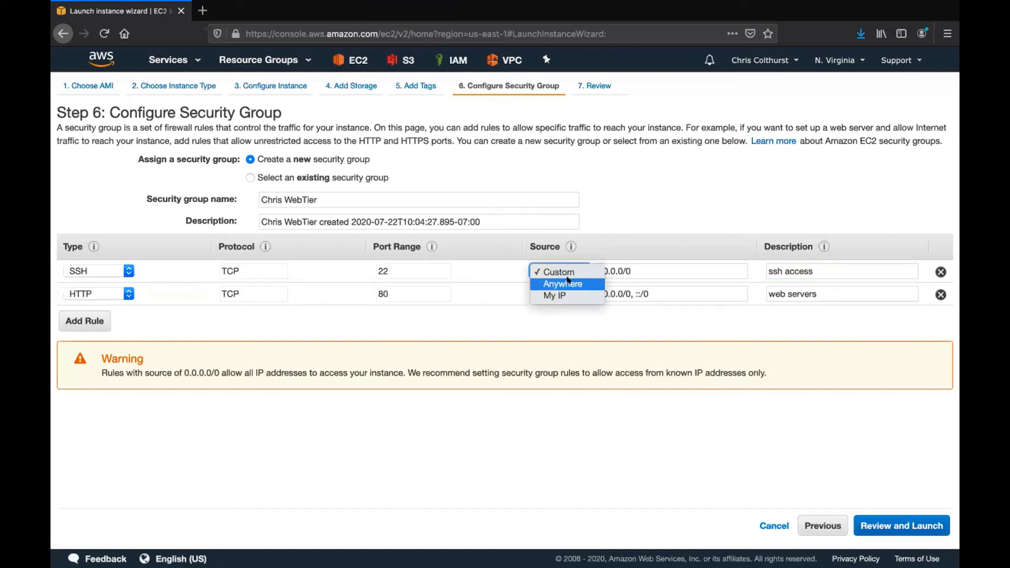
pyautogui.click(567, 283)
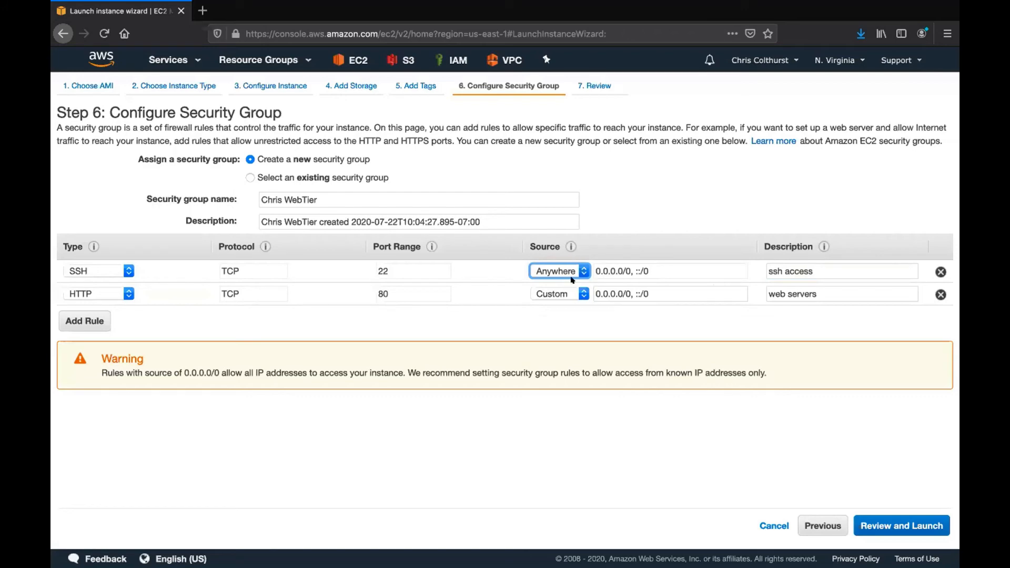
pyautogui.click(561, 313)
pyautogui.click(887, 522)
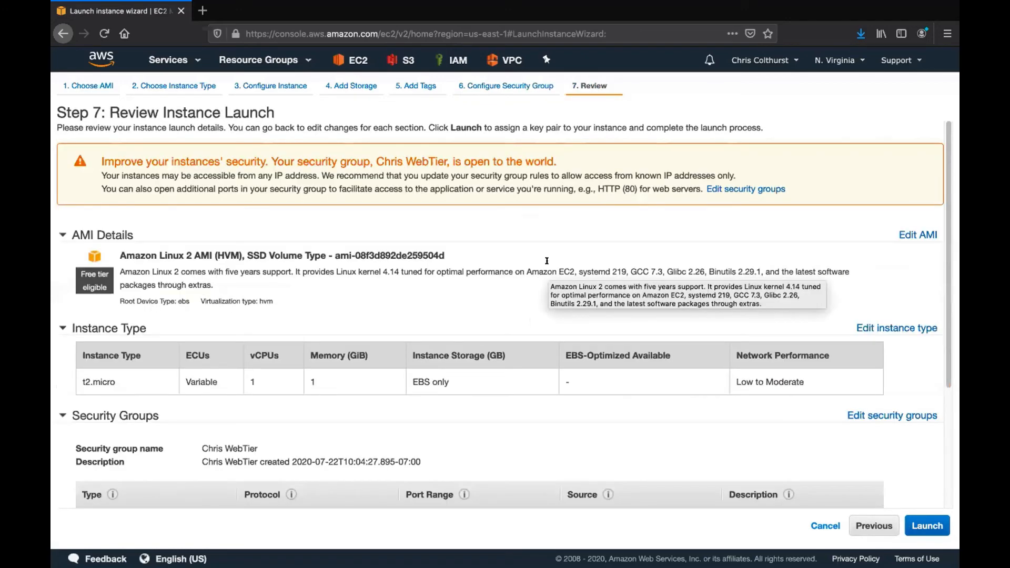
# - Review the launch summary, including the security group rules and the expanded Tags and Instance Details sections
pyautogui.scroll(-2, 546, 260)
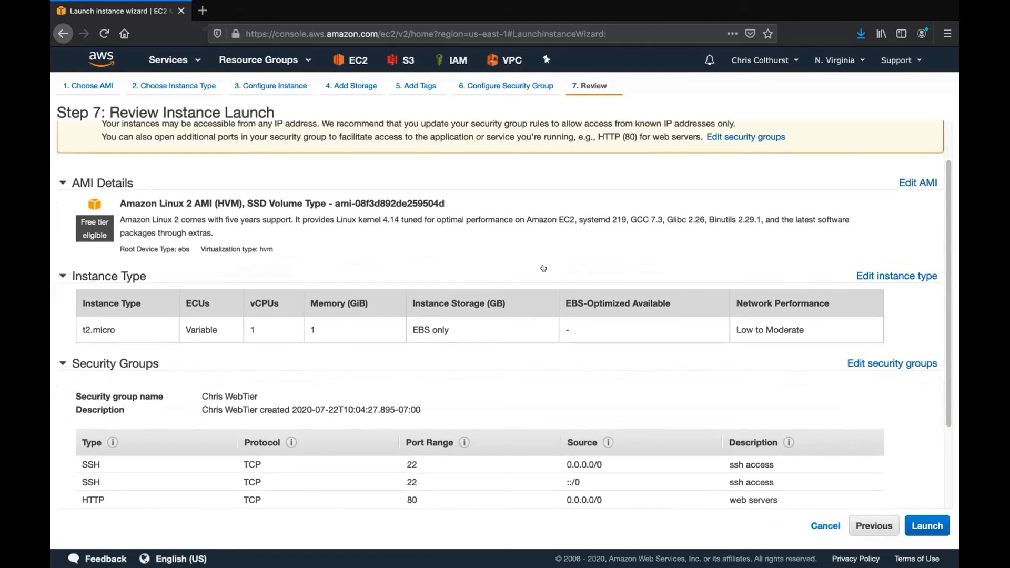
pyautogui.scroll(-4, 547, 269)
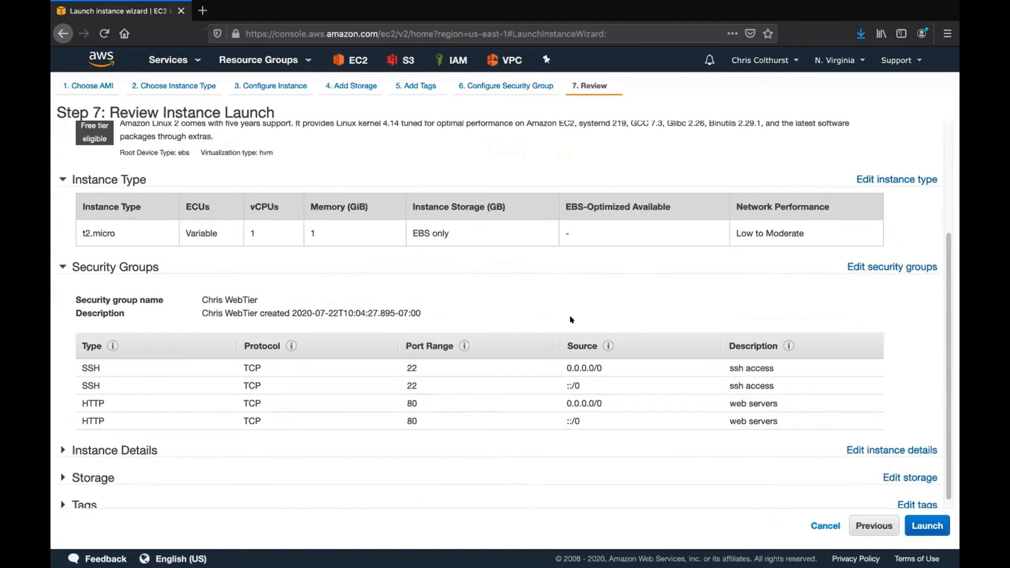
pyautogui.scroll(-1, 568, 350)
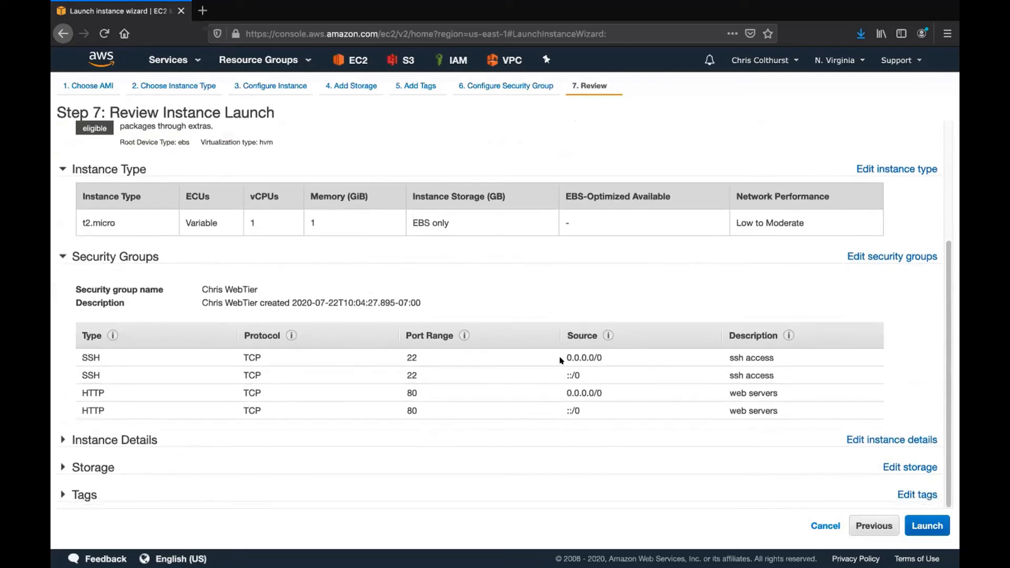
pyautogui.click(61, 494)
pyautogui.scroll(-1, 168, 459)
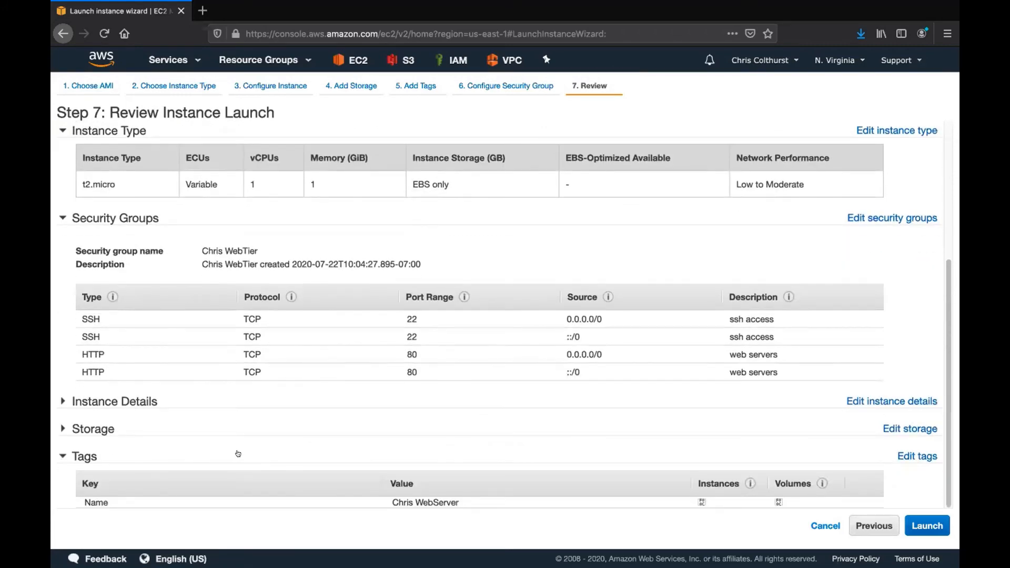
pyautogui.click(61, 400)
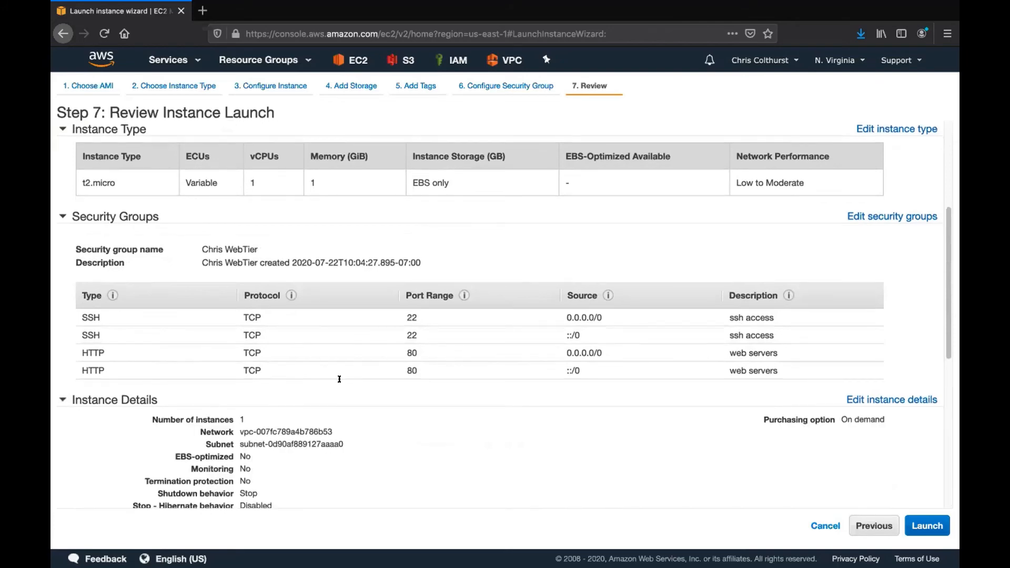
pyautogui.scroll(-6, 345, 380)
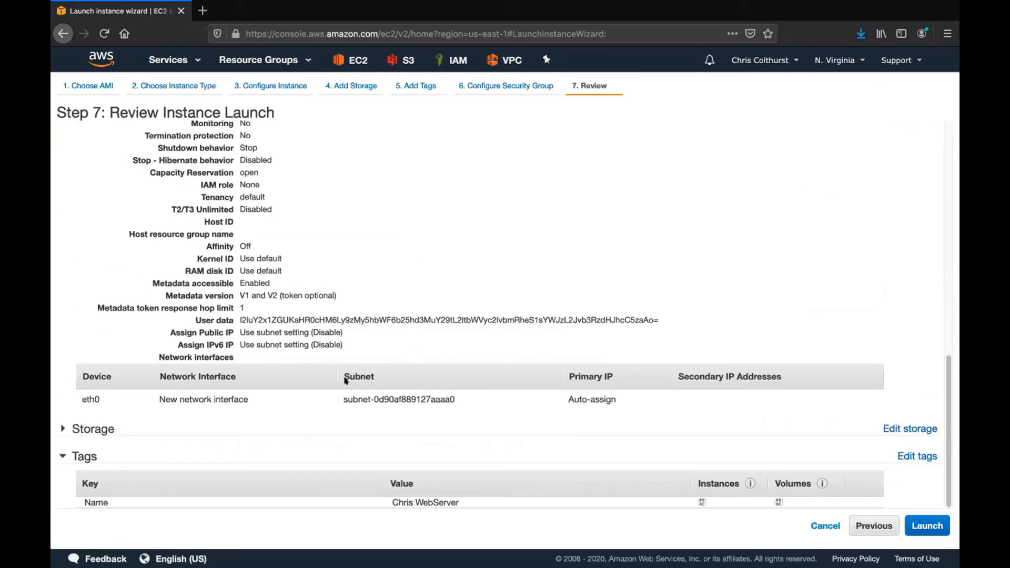
pyautogui.scroll(5, 345, 380)
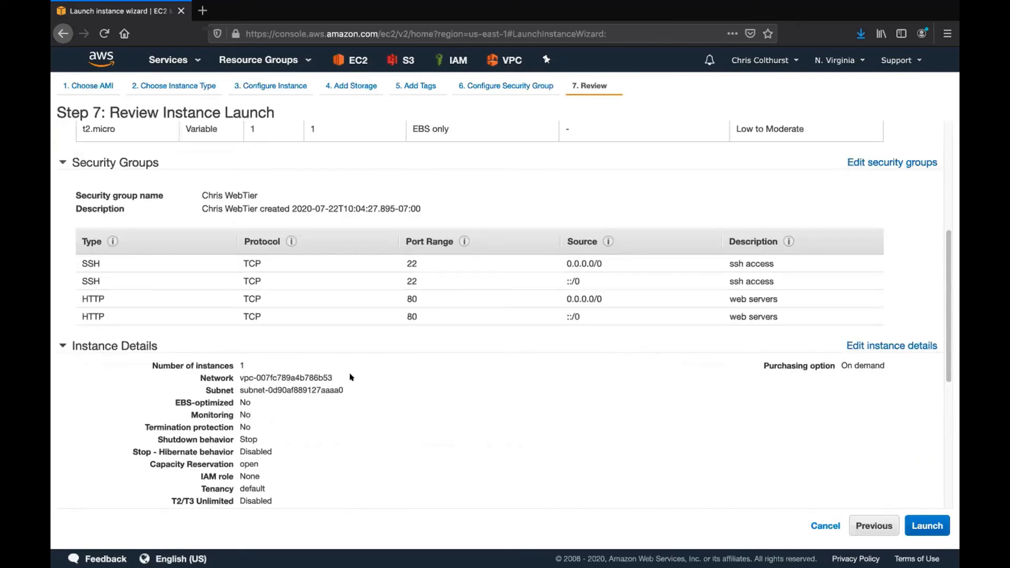
pyautogui.scroll(-5, 359, 368)
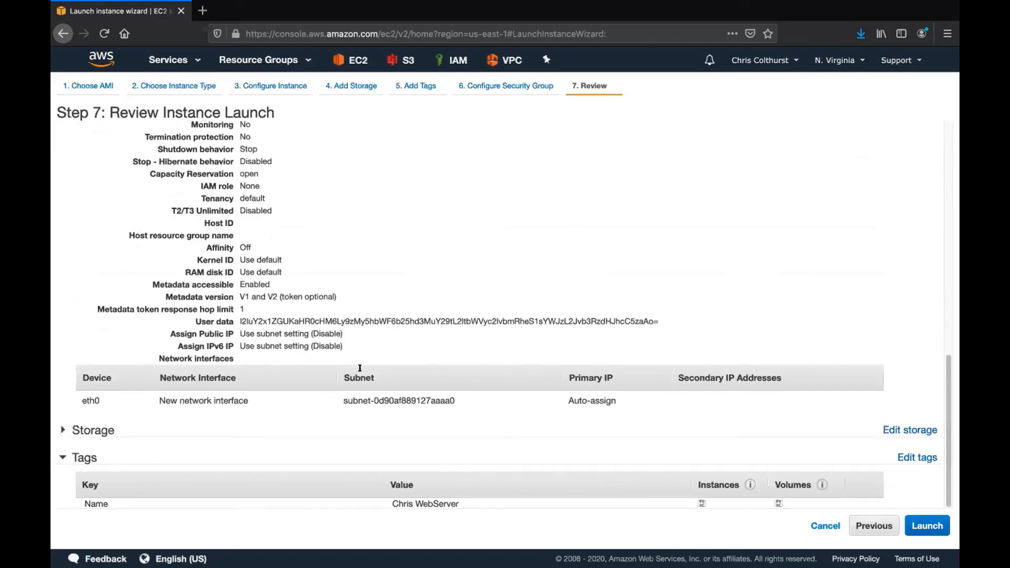
pyautogui.scroll(5, 359, 368)
pyautogui.scroll(-5, 359, 368)
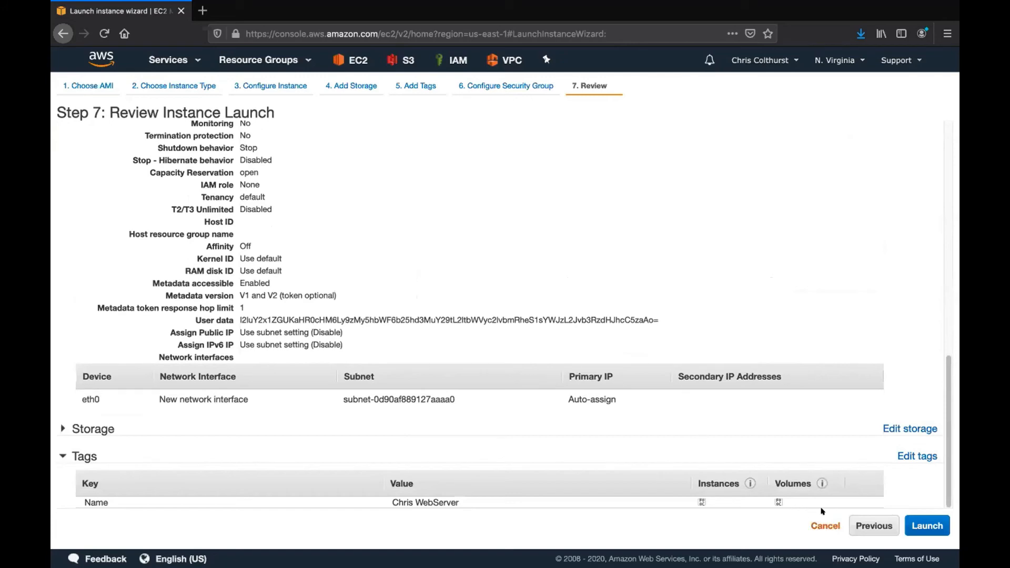
# - Launch the instance with the existing key pair selected, acknowledging access to its private key file
pyautogui.click(915, 525)
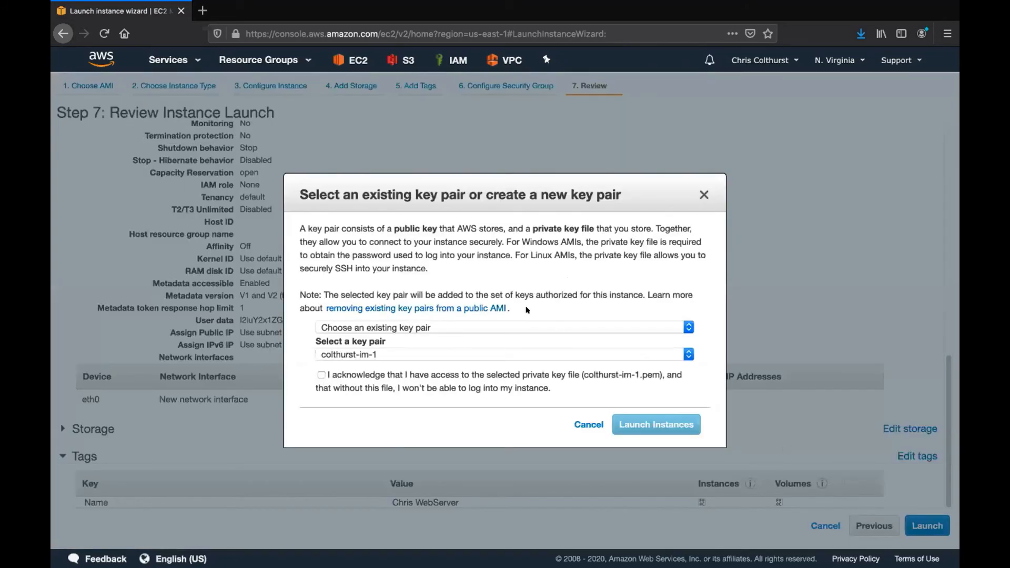
pyautogui.click(321, 374)
pyautogui.click(389, 356)
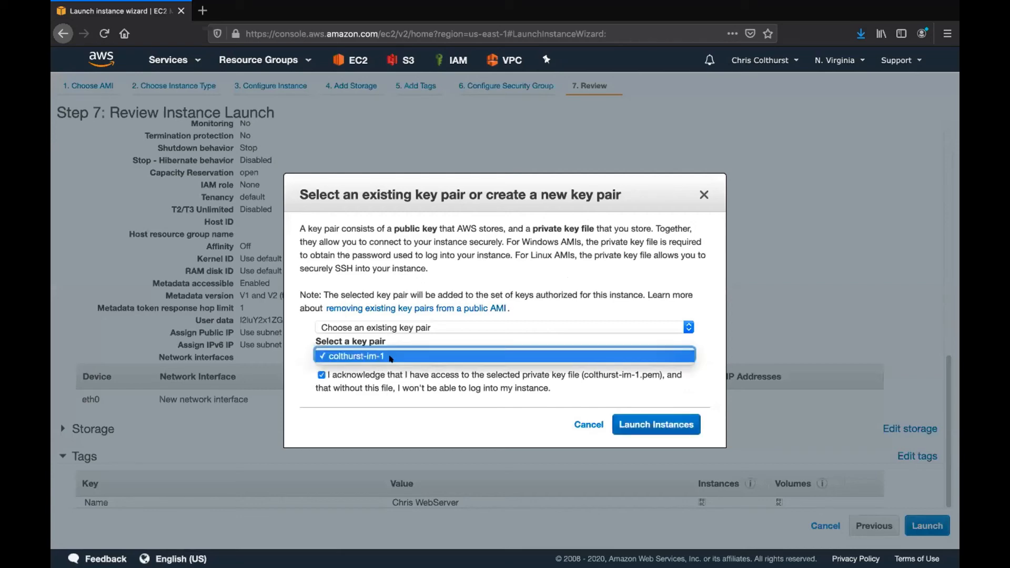
pyautogui.click(389, 356)
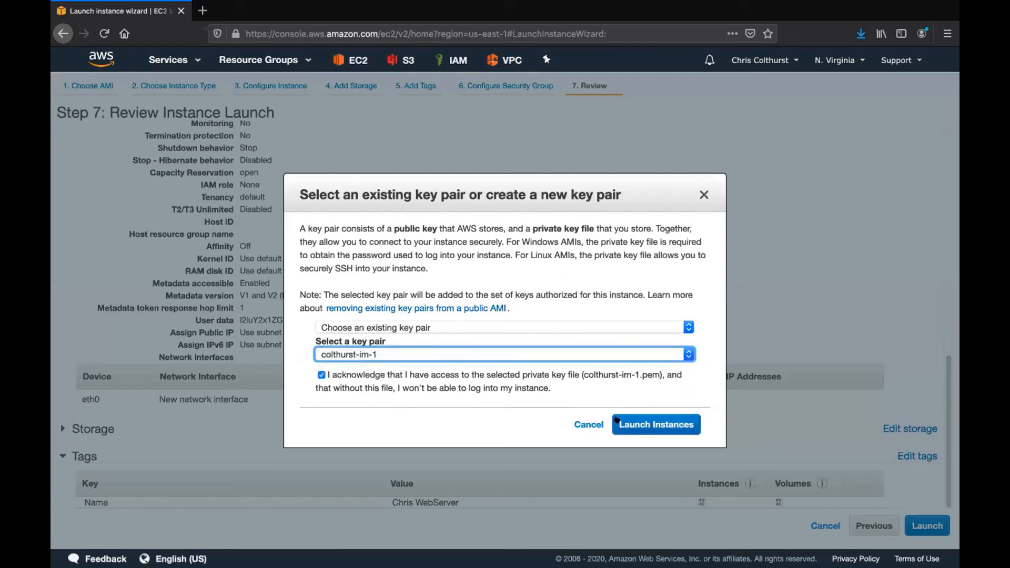
pyautogui.click(655, 423)
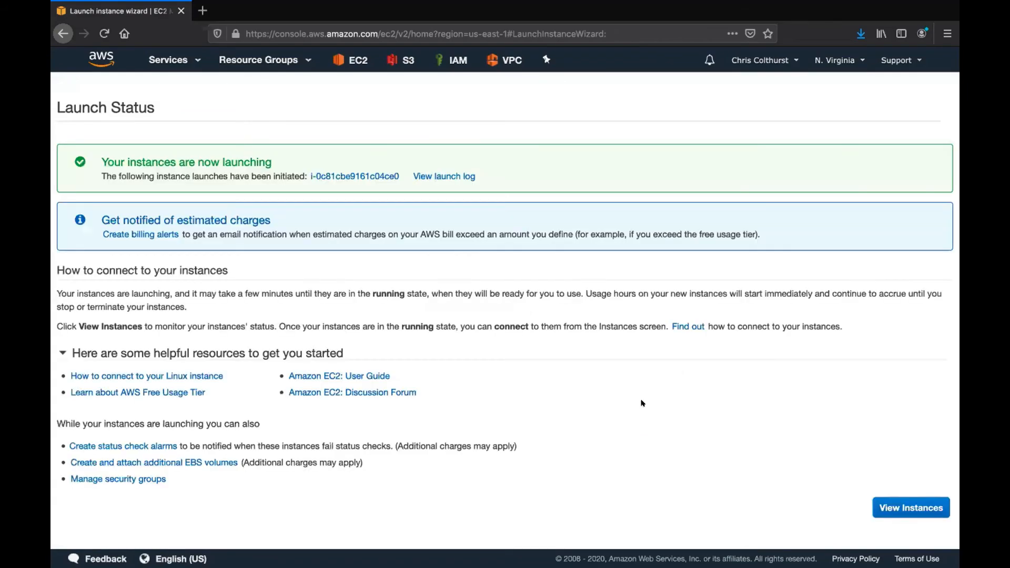
# - Return to the Word lab document and read steps 18 to 20 on launching and viewing the instance
pyautogui.hotkey('ctrl', 'Right')
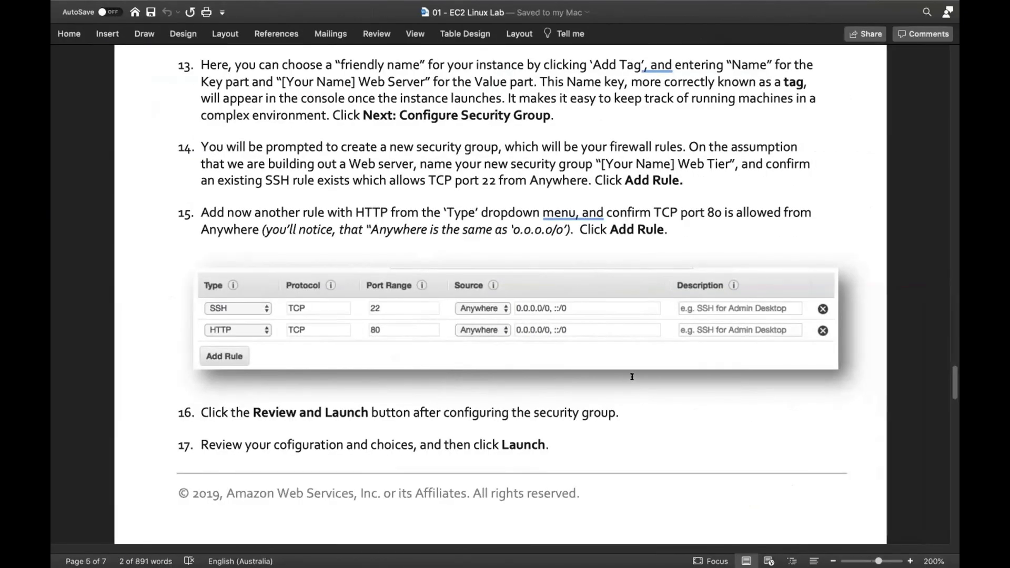
pyautogui.scroll(-5, 631, 380)
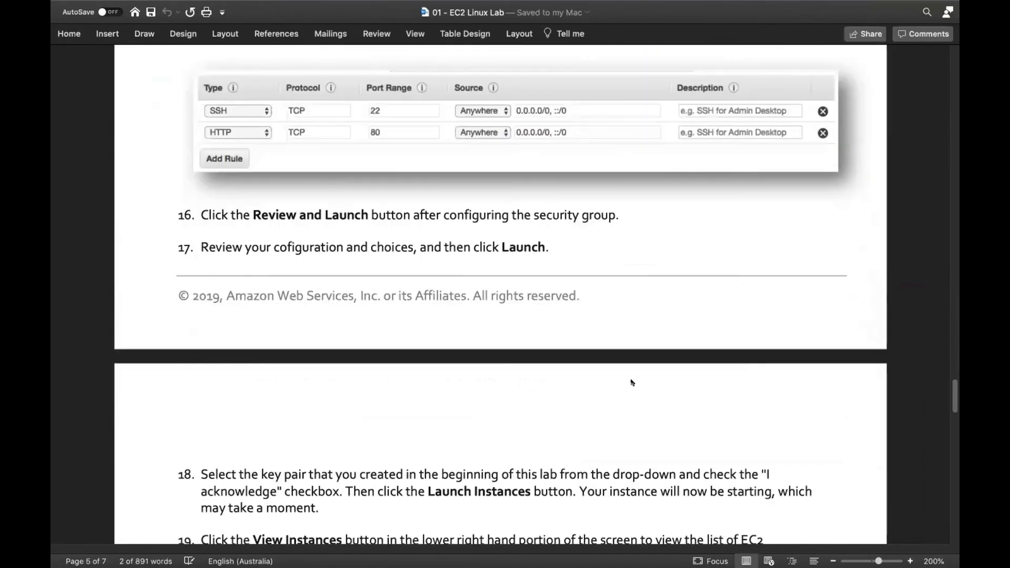
pyautogui.scroll(-1, 631, 383)
pyautogui.scroll(-2, 627, 381)
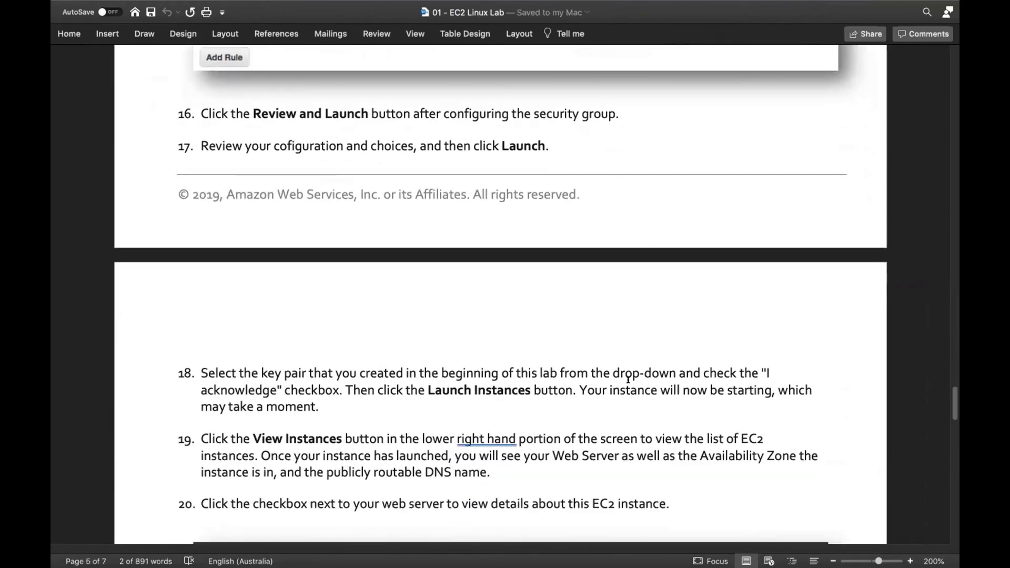
pyautogui.scroll(-6, 627, 380)
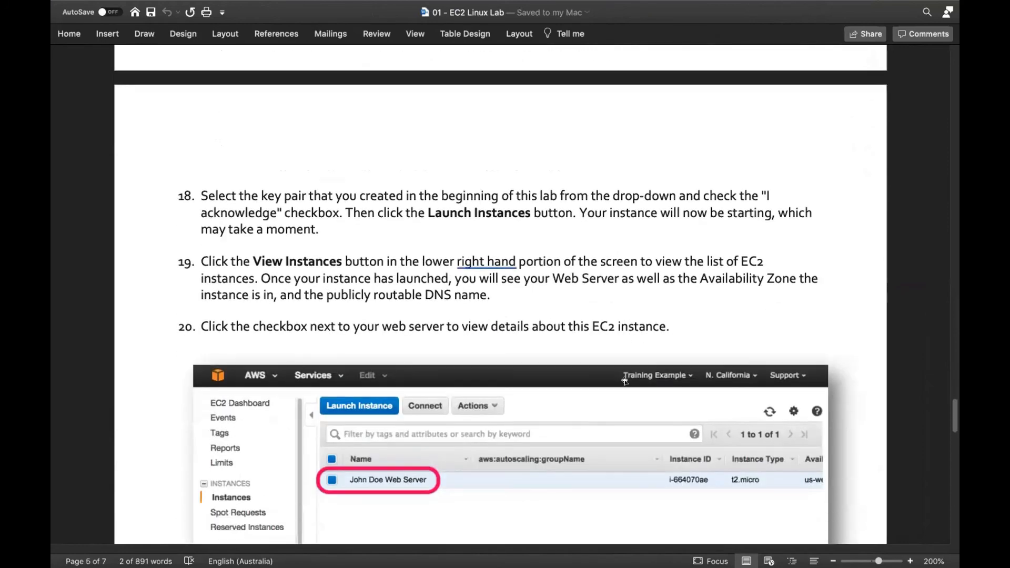
pyautogui.scroll(-1, 624, 380)
pyautogui.scroll(-1, 625, 381)
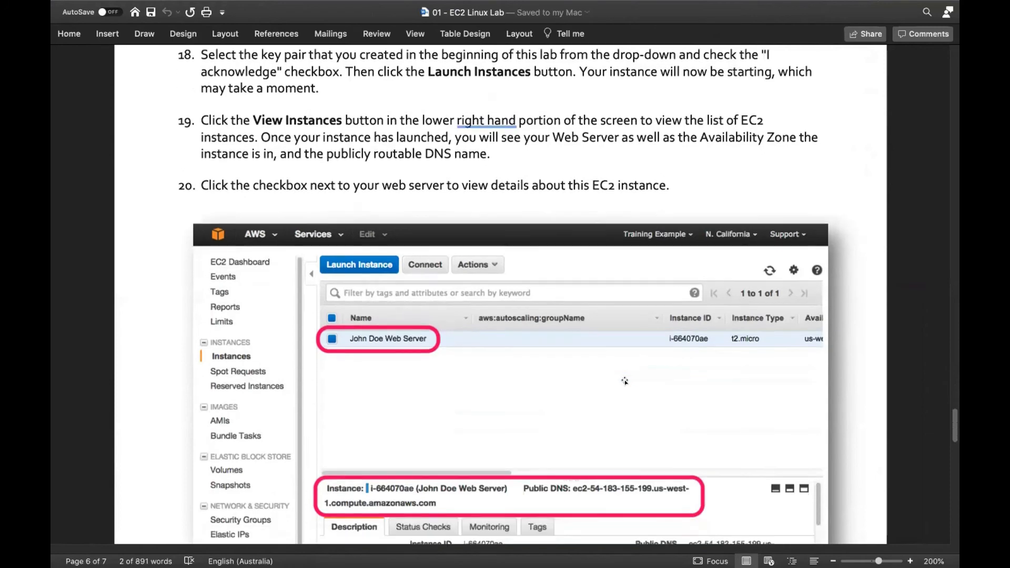
# - Read the Browse the Web Server section of the lab document, covering status checks, the Public DNS name and the expected website
pyautogui.scroll(-2, 624, 381)
pyautogui.scroll(-3, 624, 381)
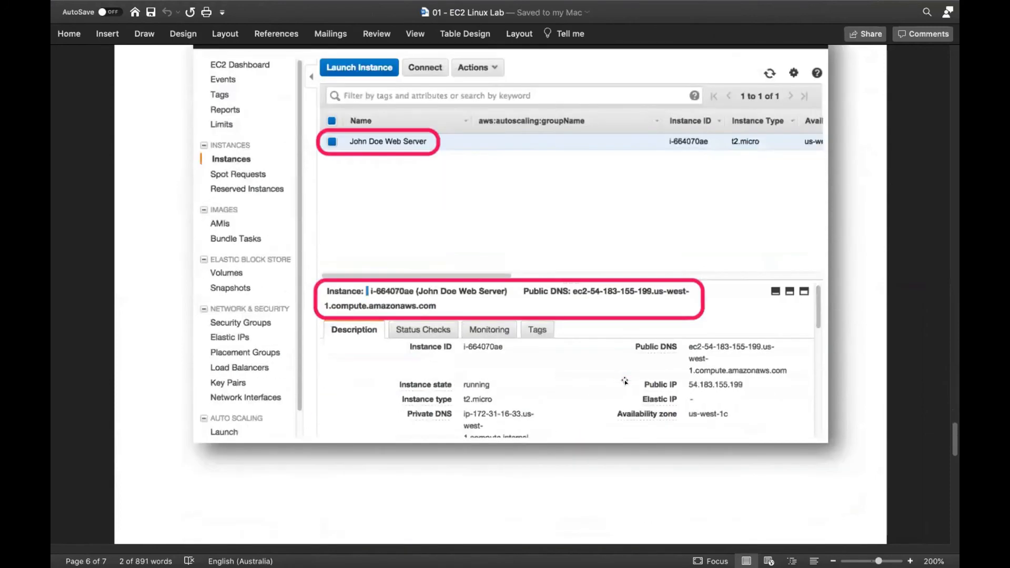
pyautogui.scroll(-10, 624, 380)
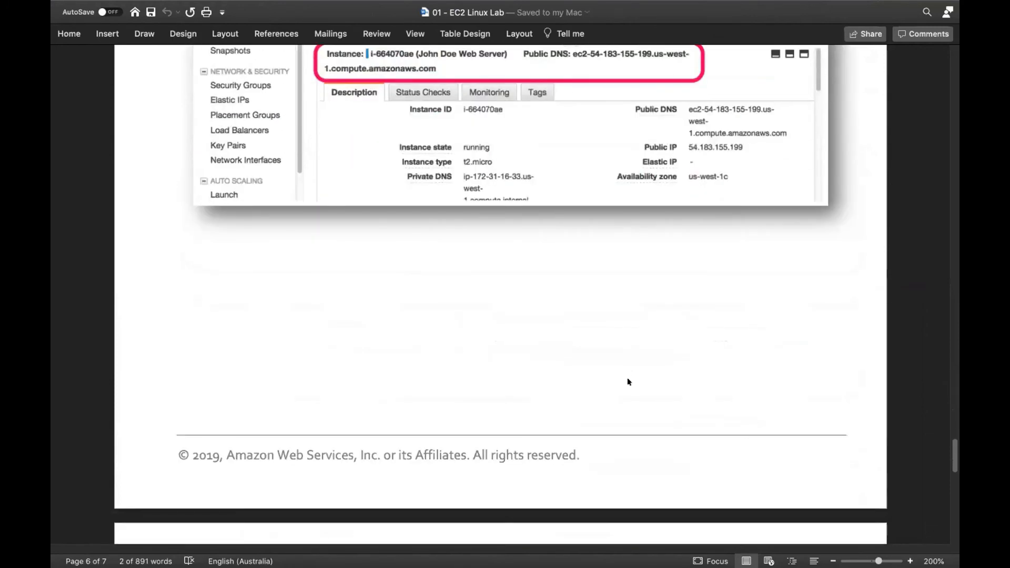
pyautogui.scroll(-8, 628, 381)
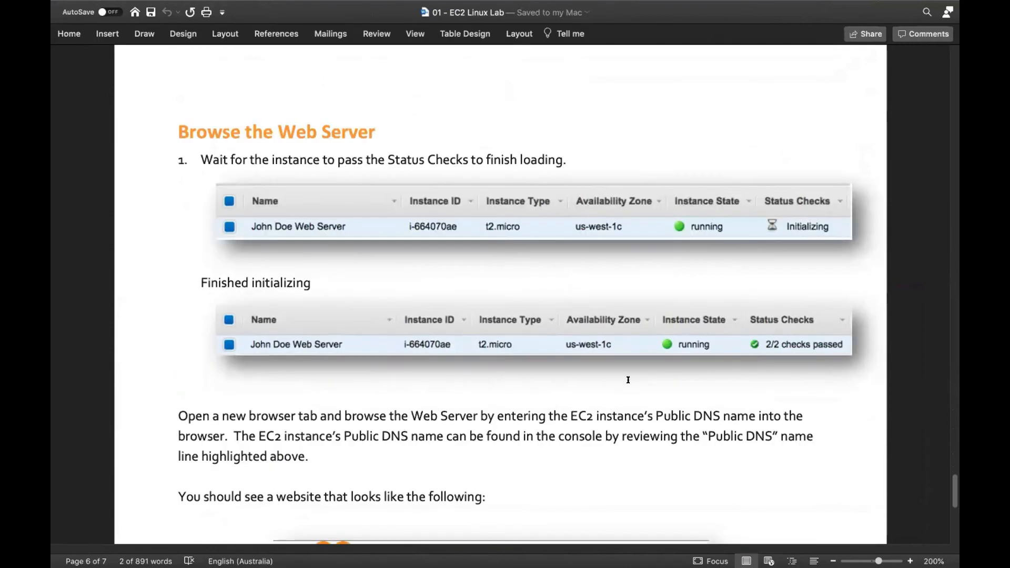
pyautogui.scroll(-2, 627, 380)
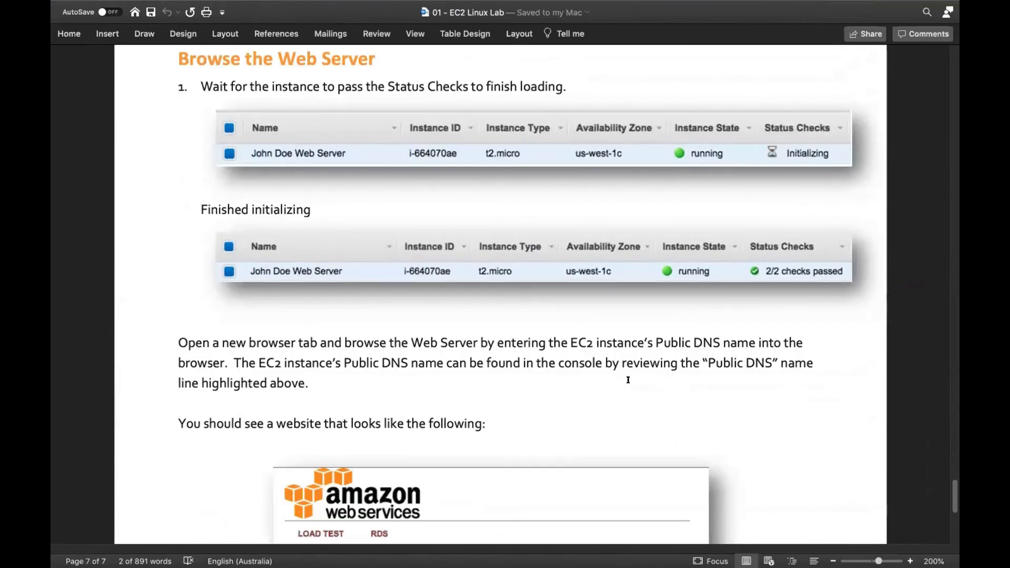
pyautogui.scroll(-3, 624, 381)
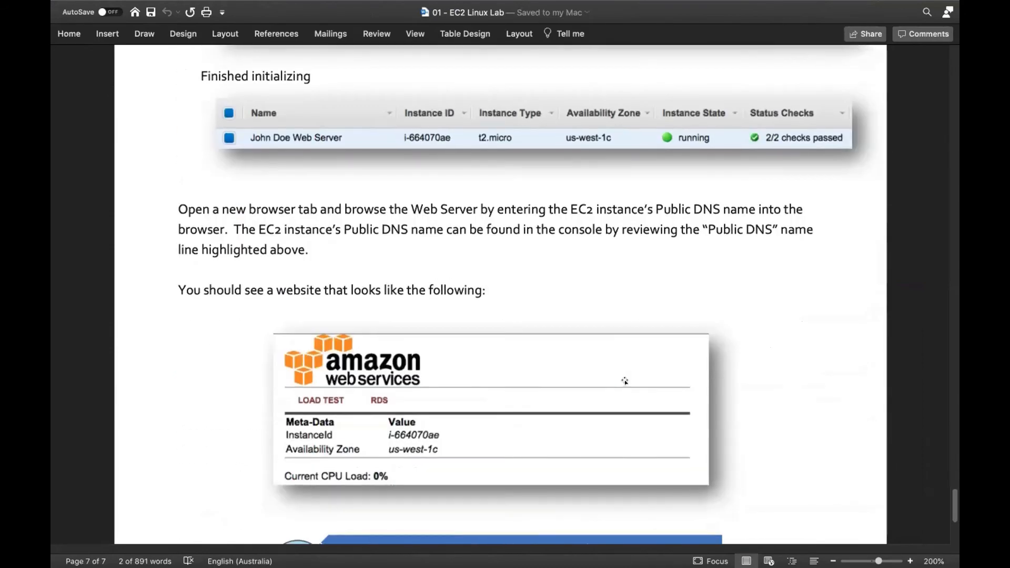
pyautogui.scroll(3, 628, 380)
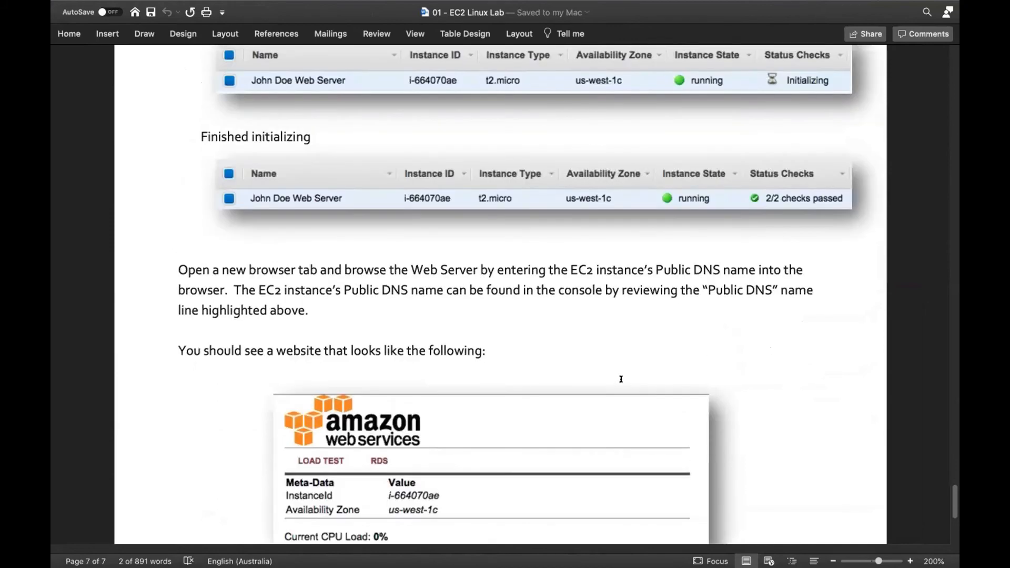
# - Switch back to the AWS console, open the newly launched instance, and enlarge its details pane to examine the IP and DNS fields
pyautogui.hotkey('ctrl', 'Left')
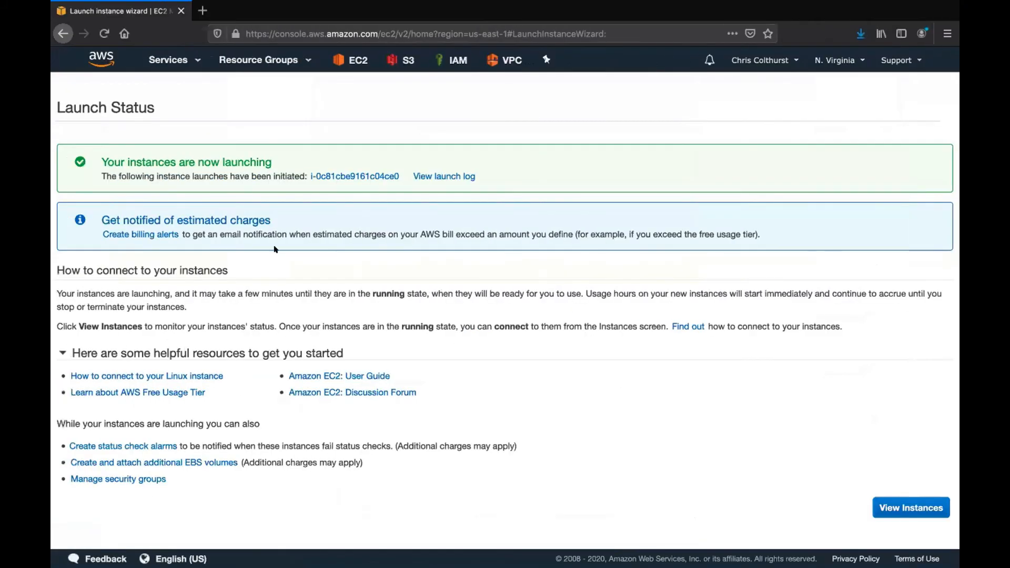
pyautogui.click(340, 175)
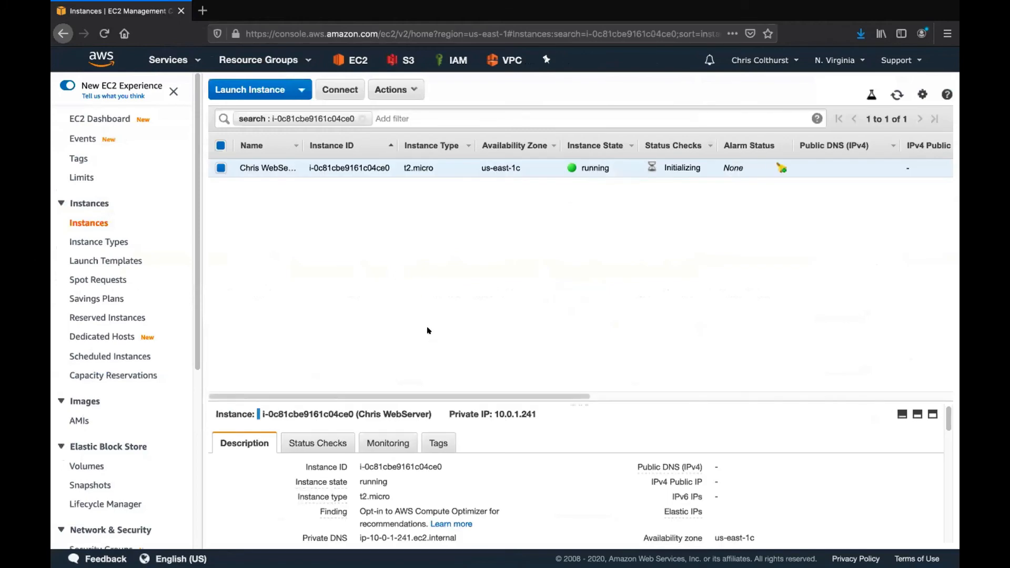
pyautogui.moveTo(568, 398); pyautogui.dragTo(578, 301)
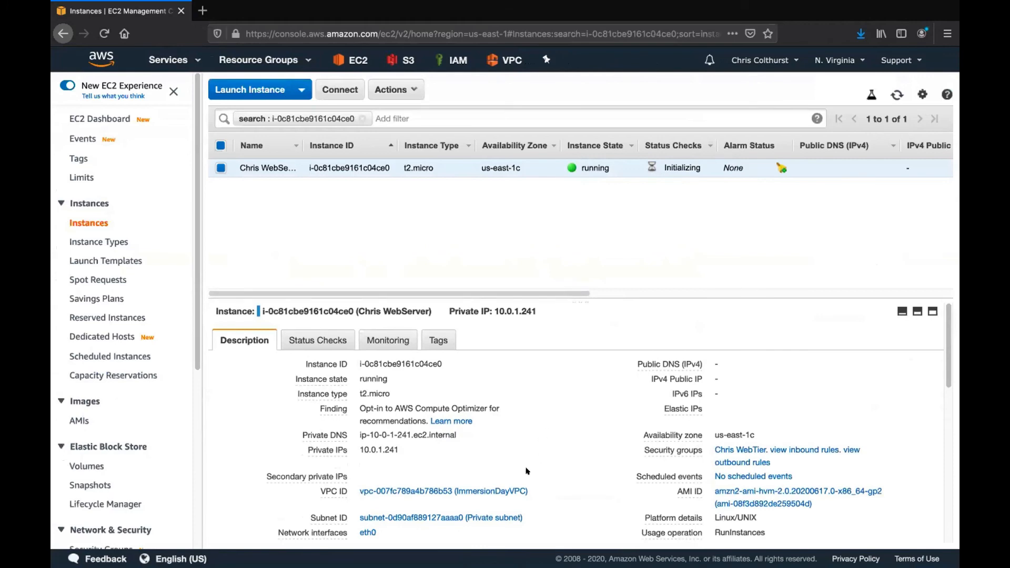
pyautogui.moveTo(397, 447)
# - Allocate a new Elastic IP address with VPC scope from Amazon's pool of IPv4 addresses
pyautogui.scroll(-5, 140, 326)
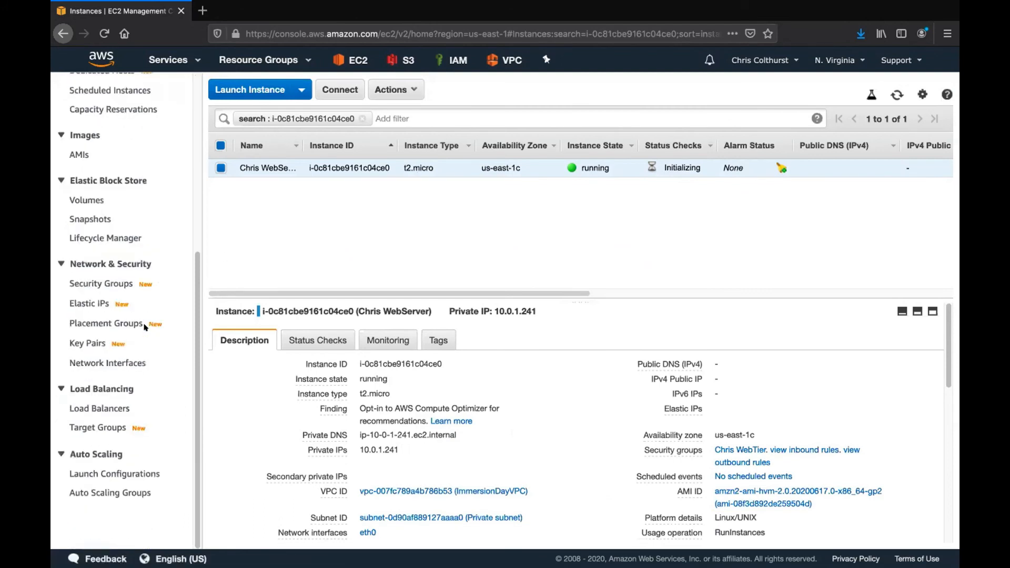
pyautogui.click(95, 301)
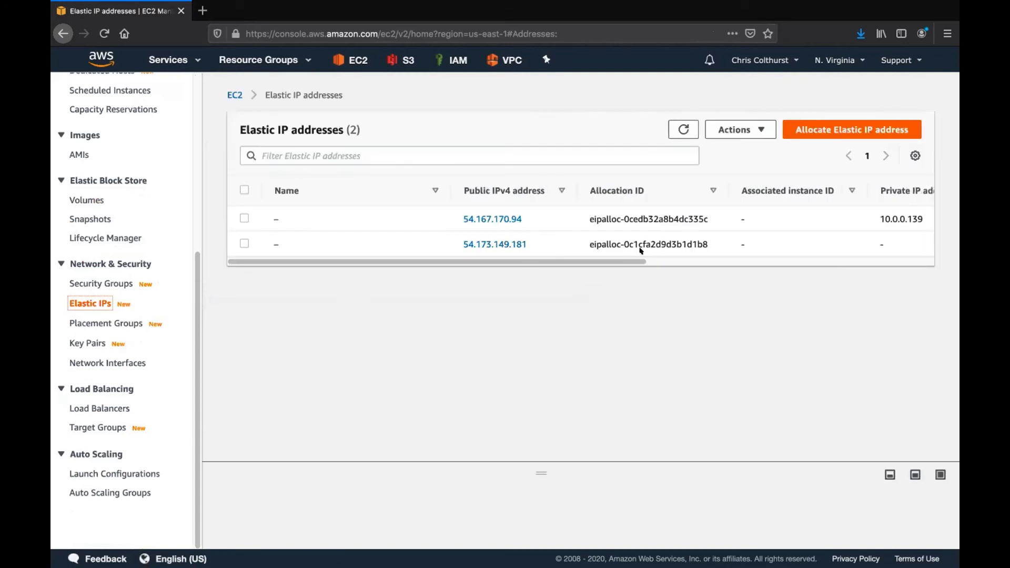
pyautogui.click(798, 127)
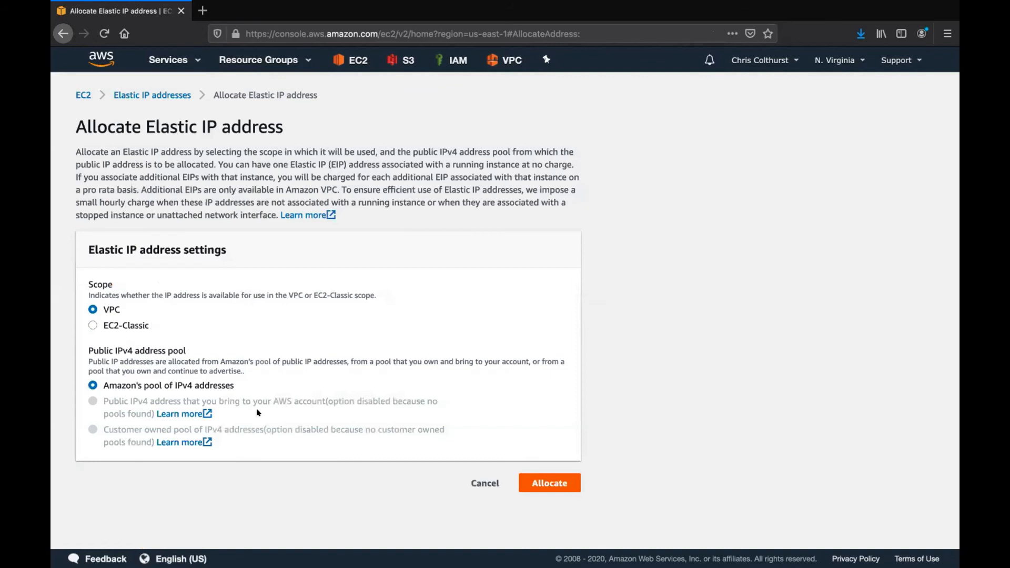
pyautogui.click(545, 482)
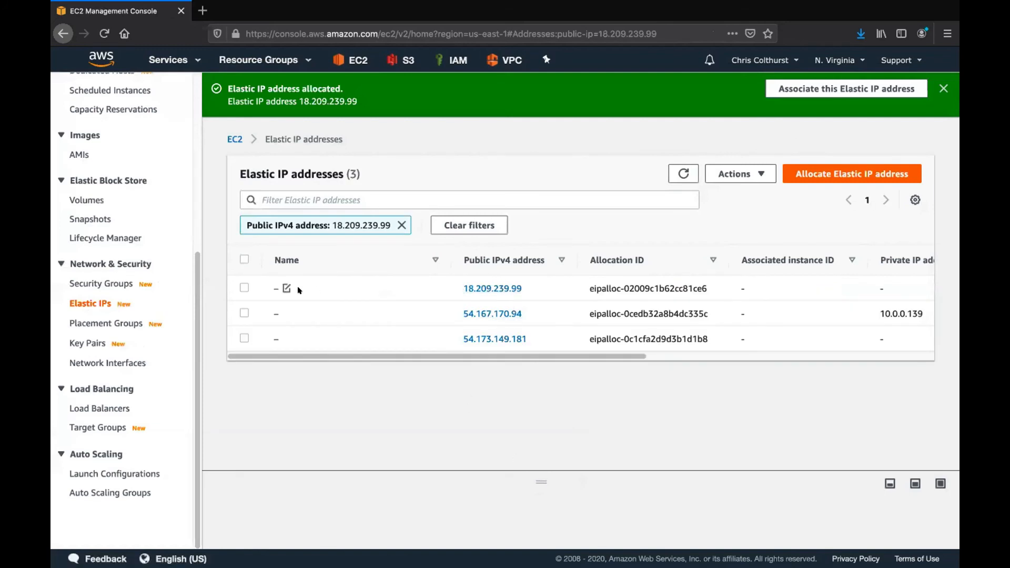
pyautogui.click(244, 285)
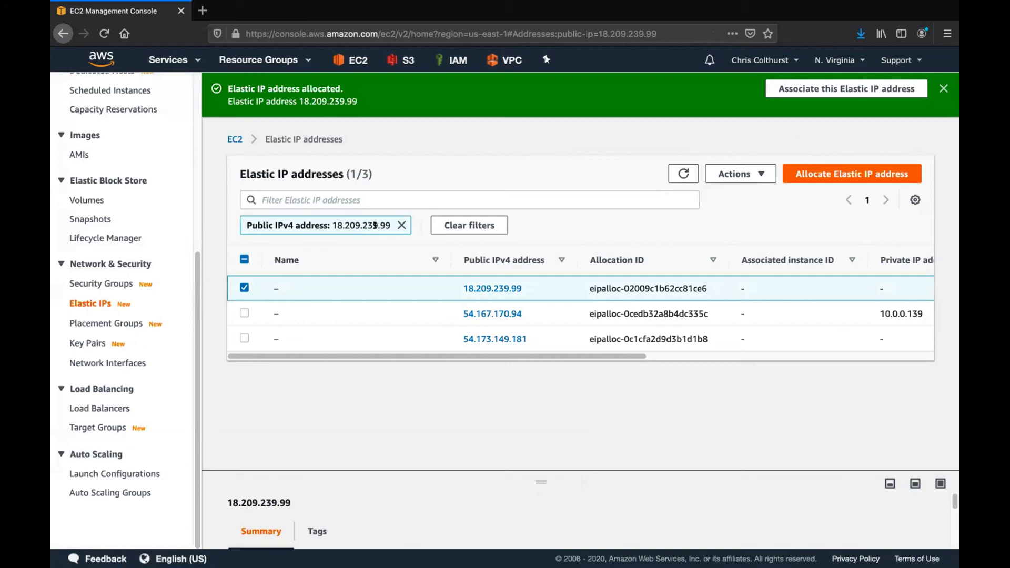
pyautogui.click(812, 175)
pyautogui.click(484, 481)
pyautogui.click(736, 129)
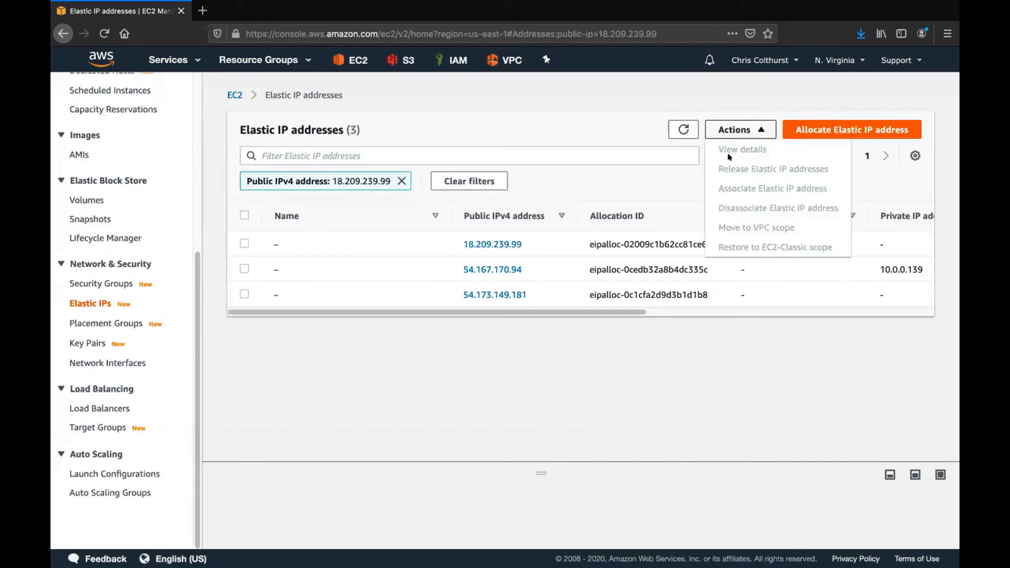
# - Associate the Elastic IP address 18.209.239.99 with the running web server instance i-0c81cbe9161c04ce0
pyautogui.click(241, 243)
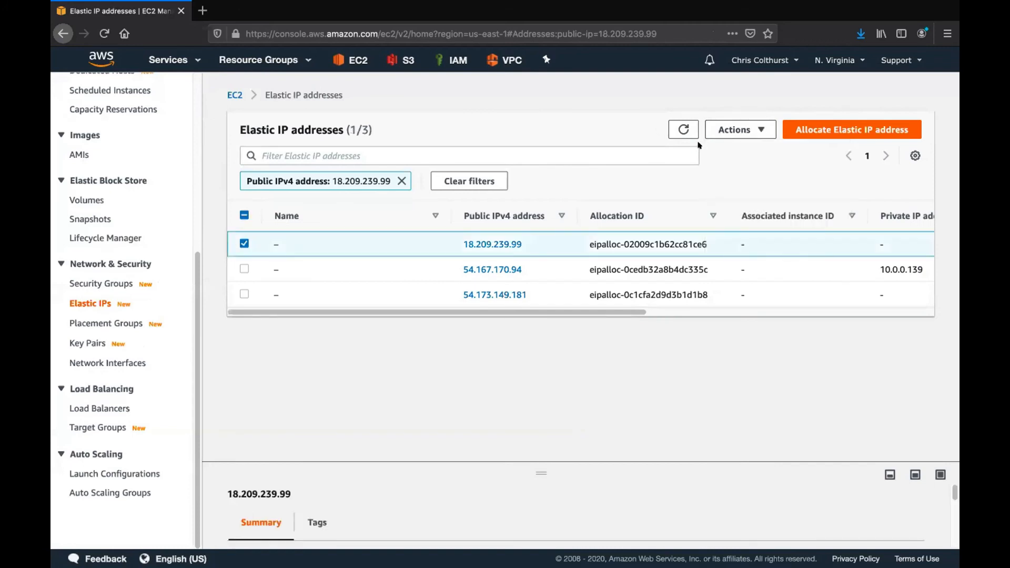
pyautogui.click(724, 130)
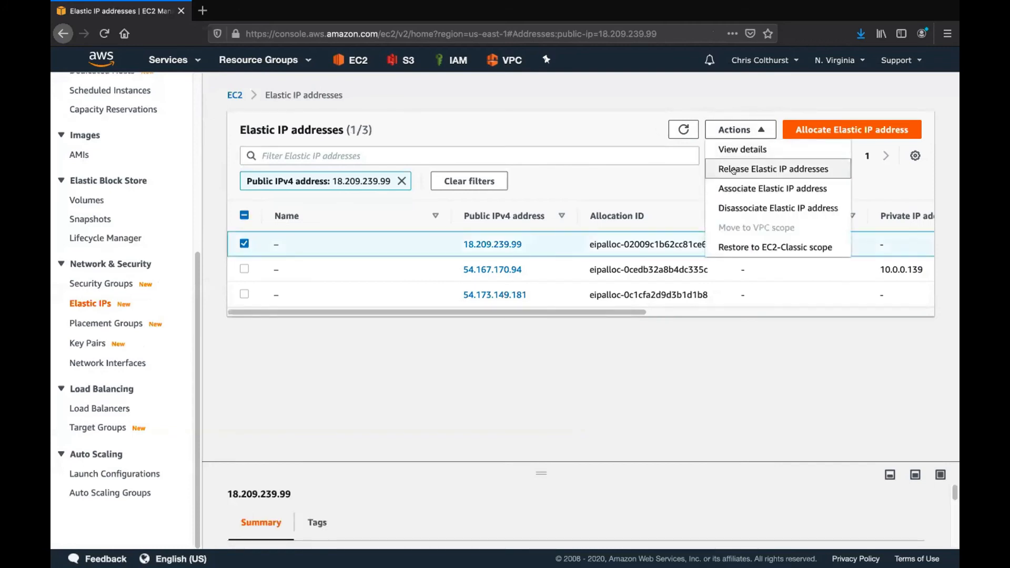
pyautogui.click(733, 189)
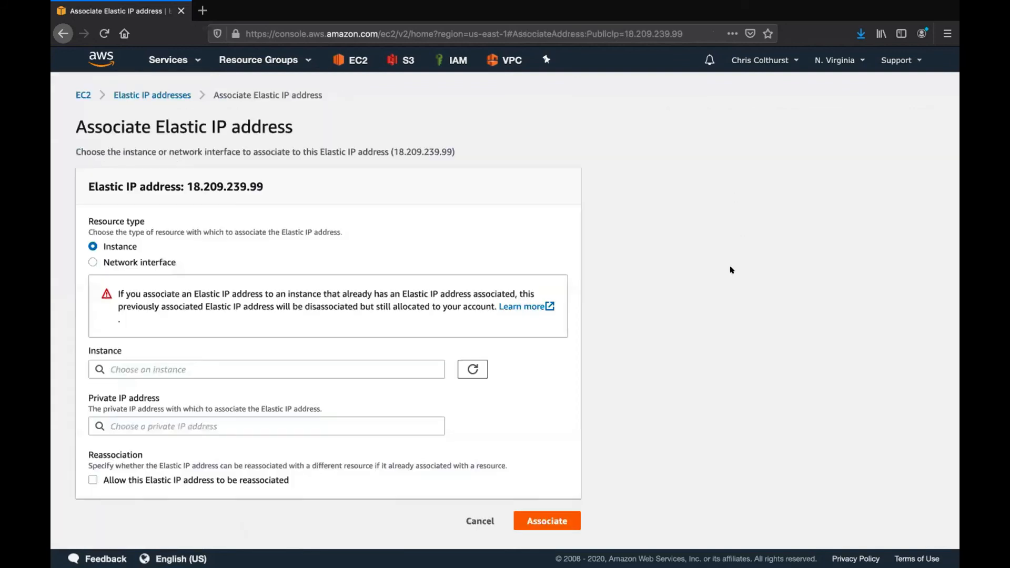
pyautogui.click(279, 362)
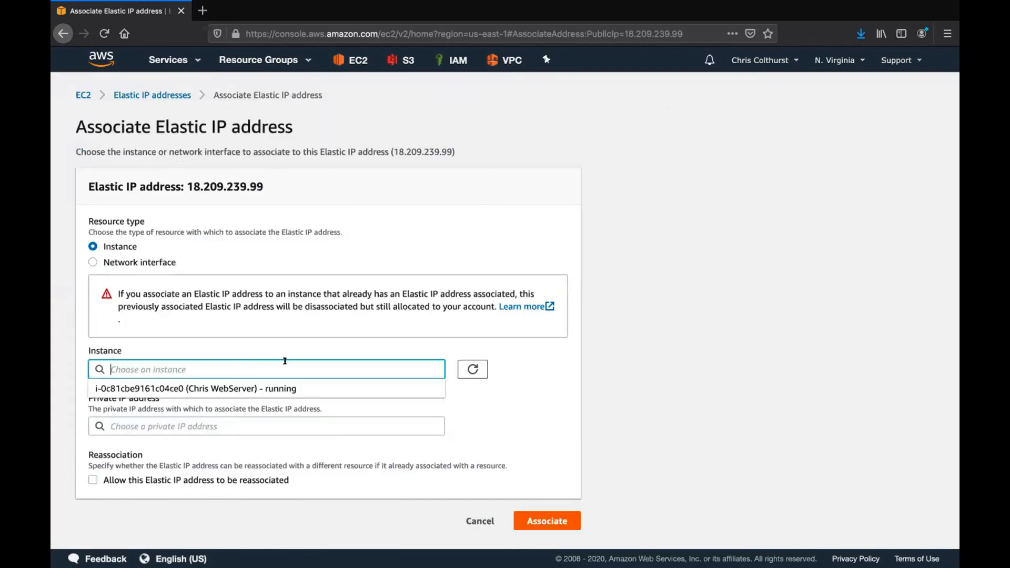
pyautogui.click(269, 390)
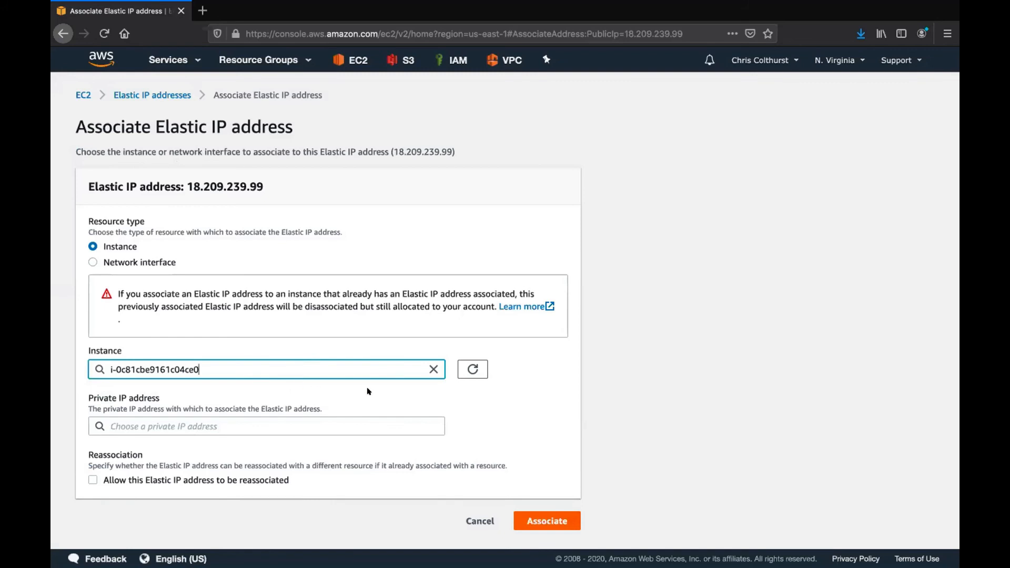
pyautogui.click(535, 506)
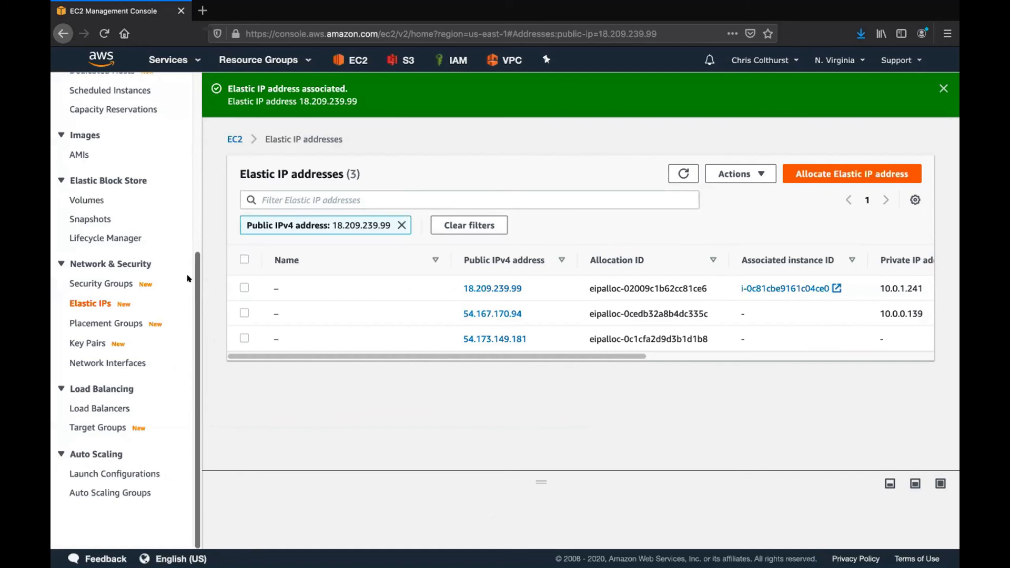
# - Go through the EC2 Dashboard to the running instances list and view the web server's public address details
pyautogui.scroll(1, 146, 296)
pyautogui.scroll(5, 146, 296)
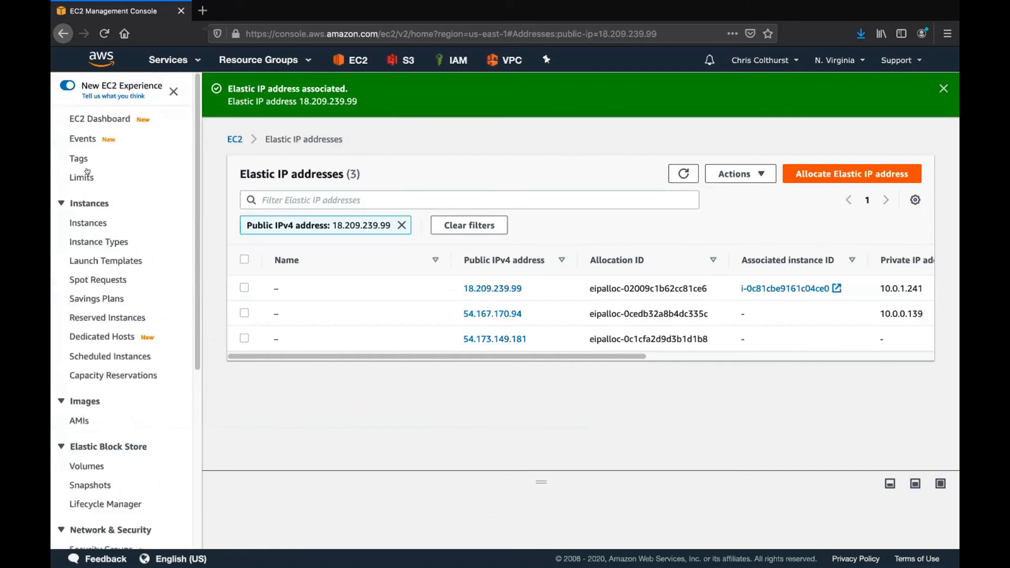
pyautogui.click(89, 119)
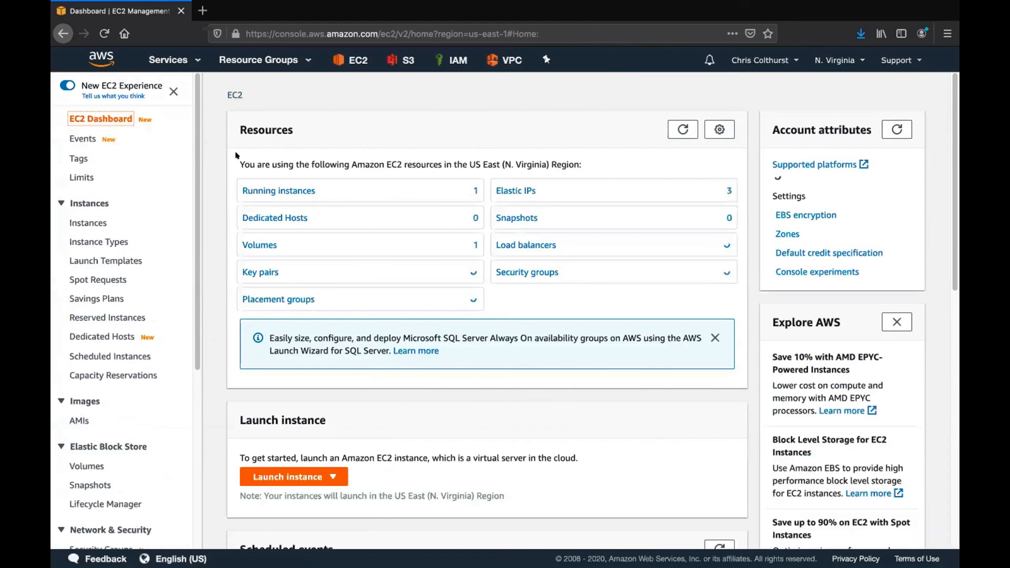
pyautogui.click(283, 188)
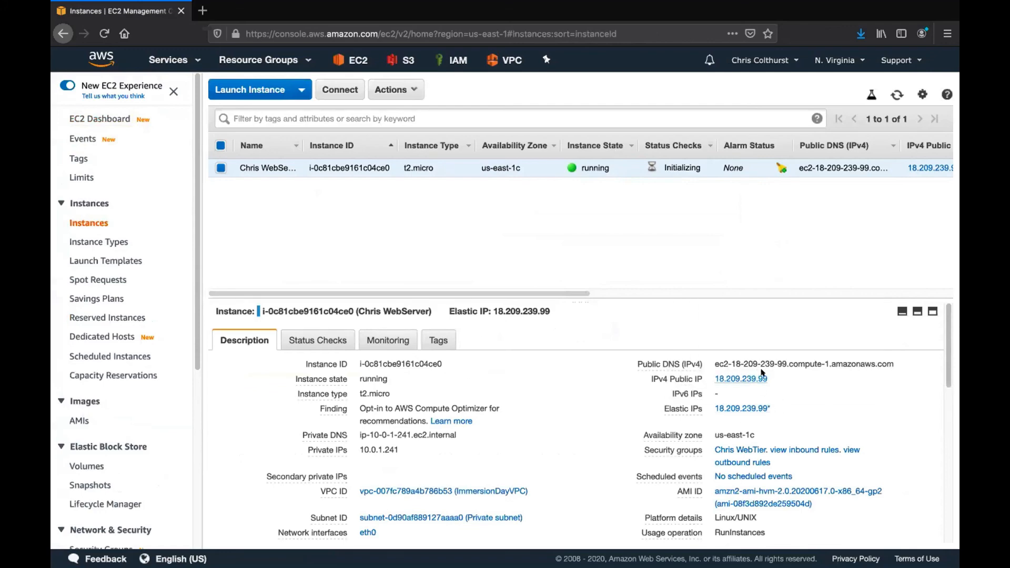
# - Copy the instance's IPv4 public IP and load 18.209.239.99 in a new browser tab
pyautogui.click(777, 378)
pyautogui.click(202, 10)
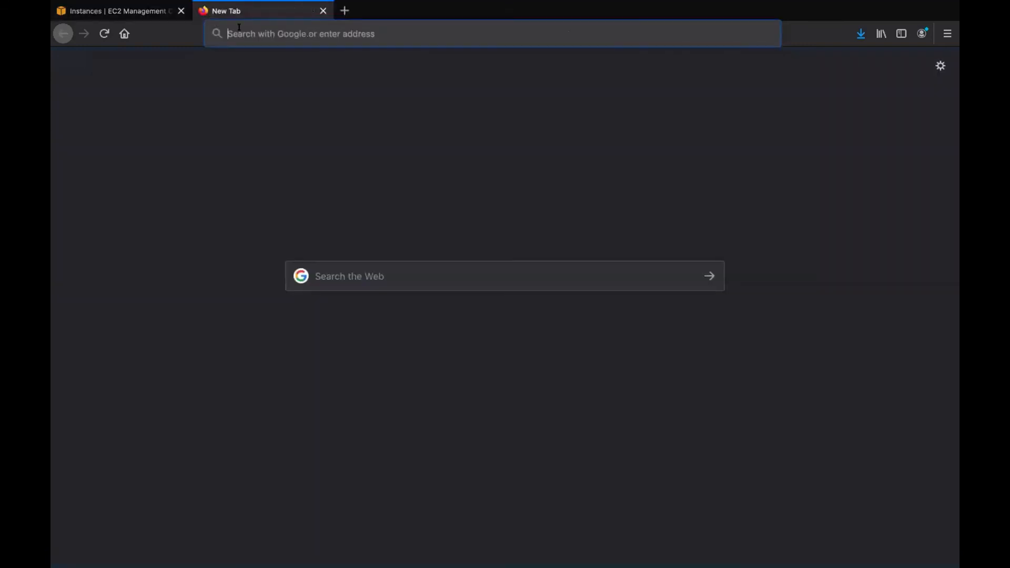
pyautogui.click(247, 25)
pyautogui.hotkey('ctrl', 'v')
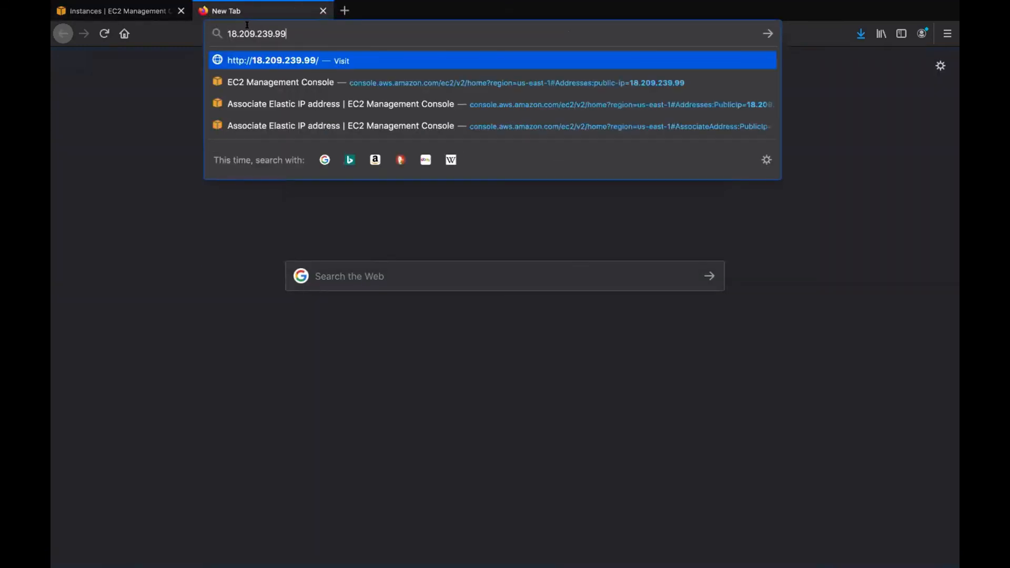
pyautogui.press('Return')
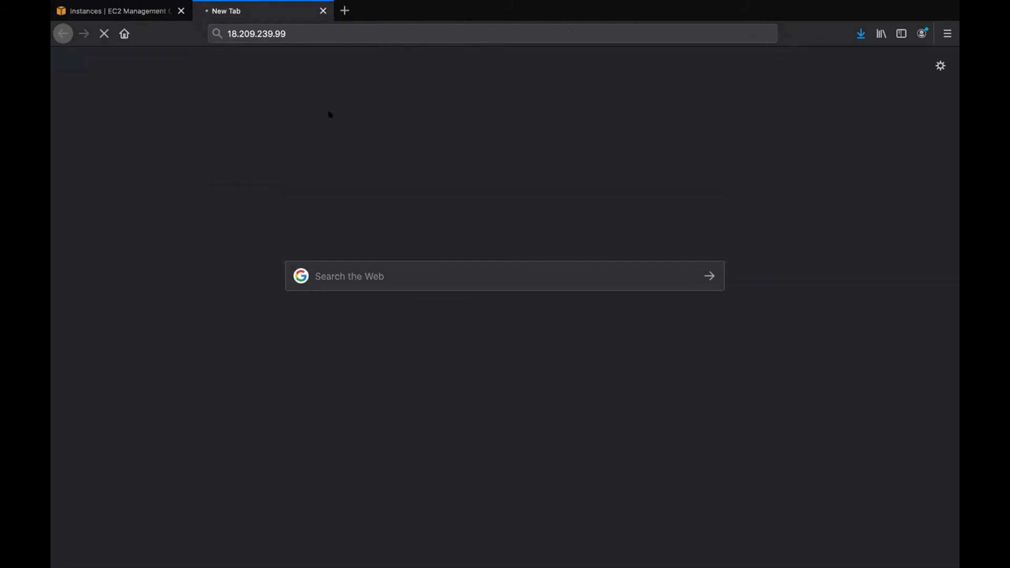
# - Examine the web server instance's full description in the console, enlarging the details pane, and recheck the tab loading 18.209.239.99
pyautogui.click(152, 9)
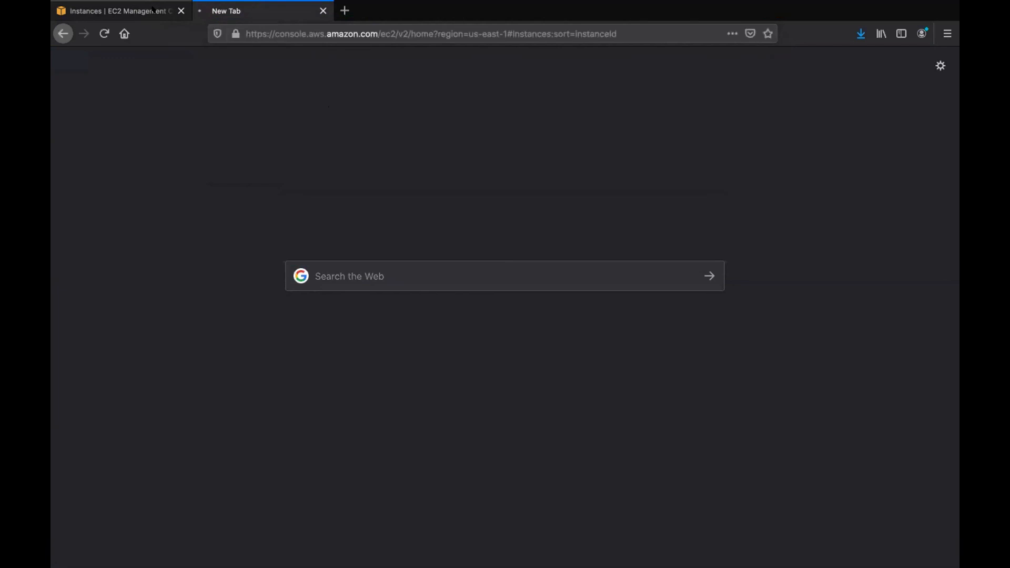
pyautogui.click(287, 13)
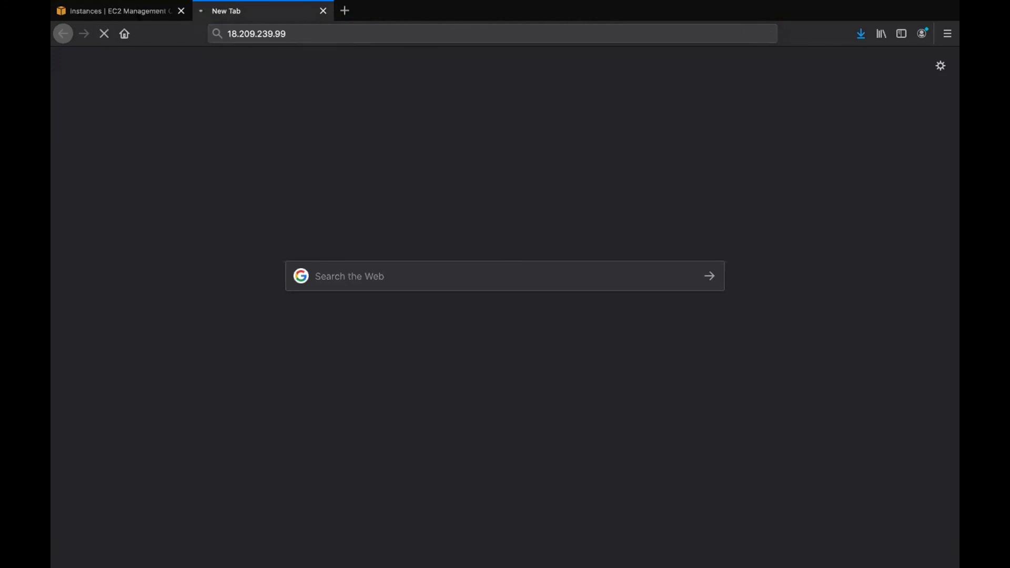
pyautogui.click(139, 11)
pyautogui.scroll(-5, 545, 337)
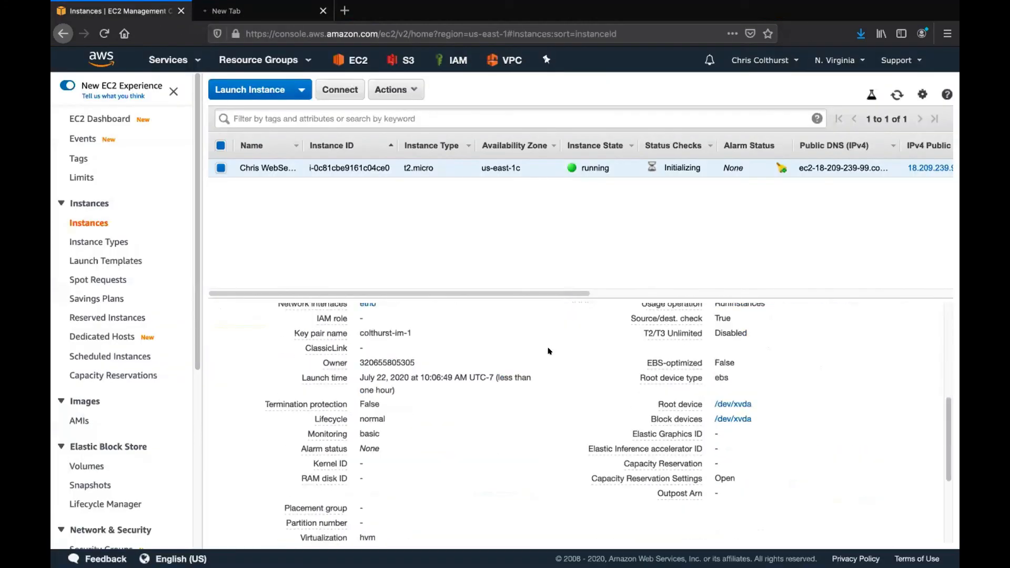
pyautogui.scroll(3, 548, 351)
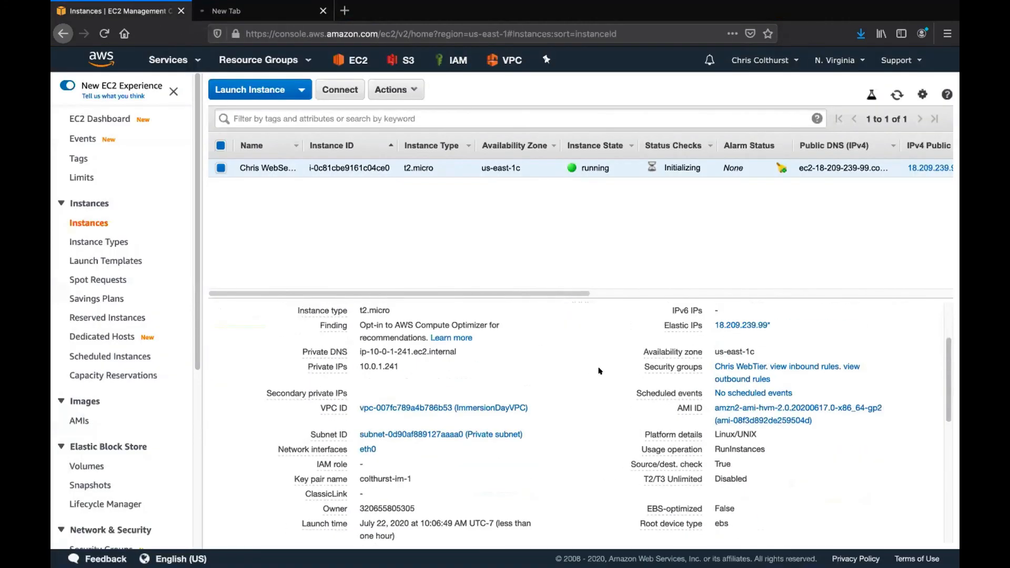
pyautogui.scroll(-6, 598, 371)
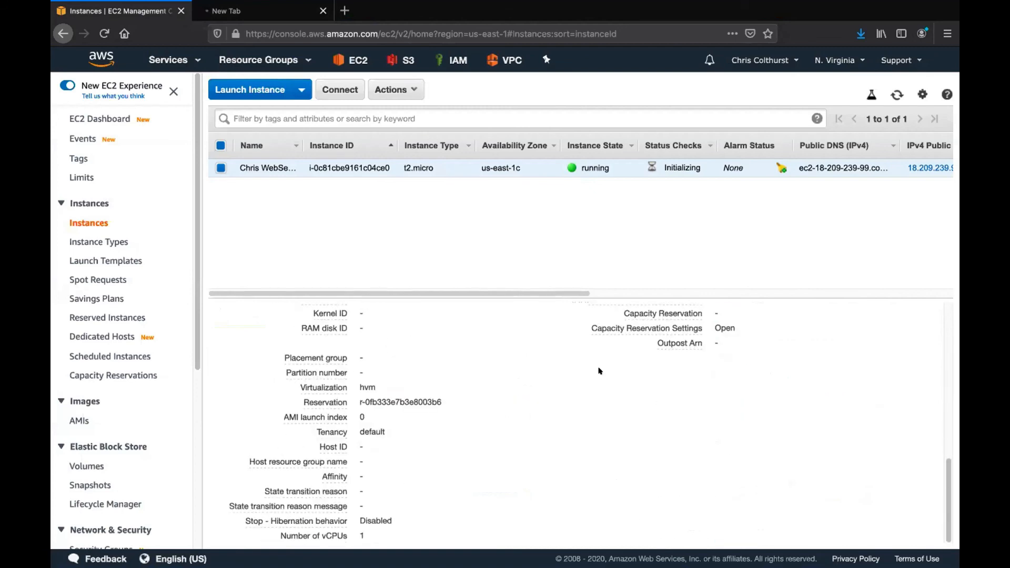
pyautogui.scroll(1, 602, 379)
pyautogui.moveTo(579, 297); pyautogui.dragTo(573, 226)
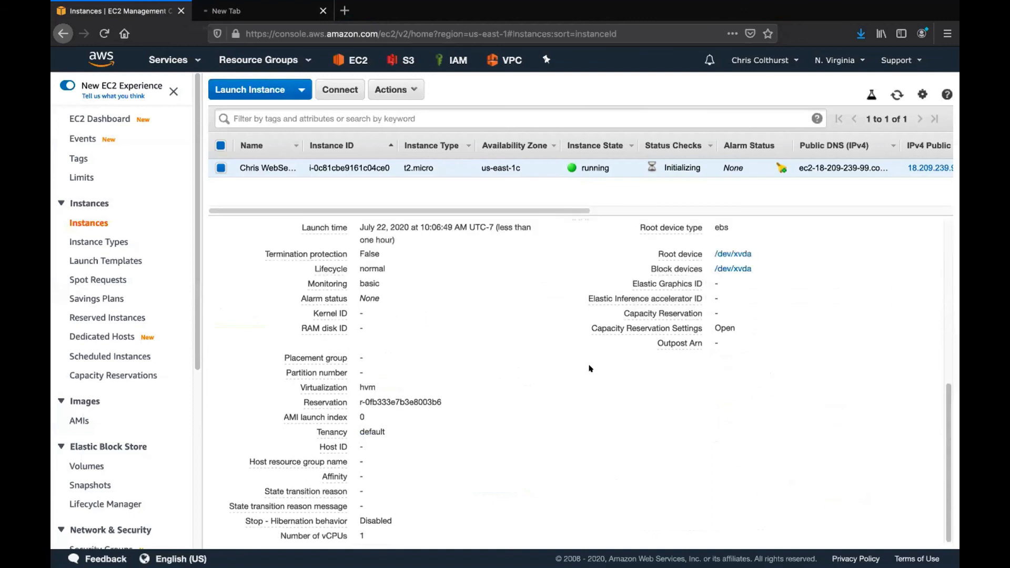
pyautogui.scroll(4, 589, 371)
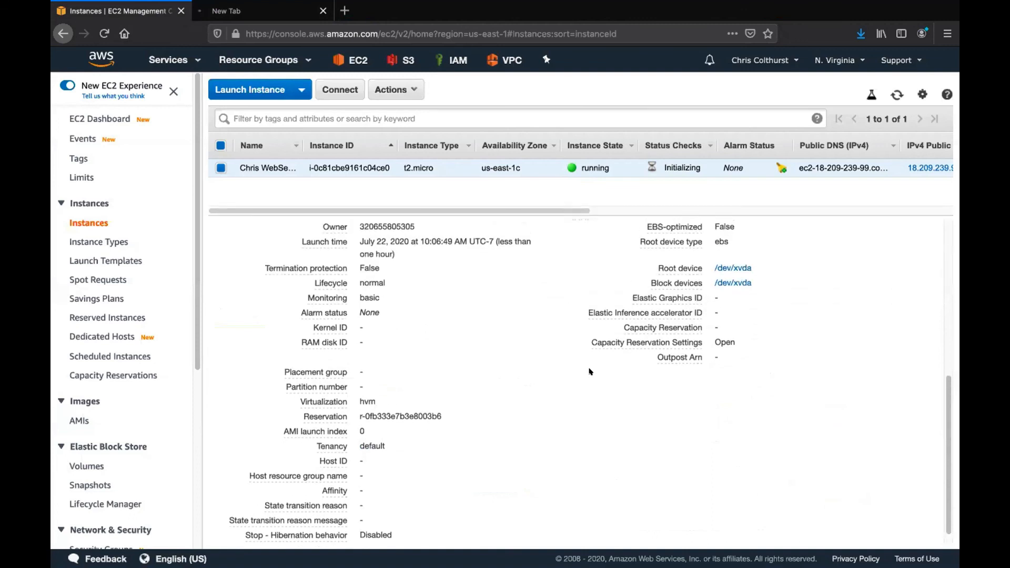
pyautogui.click(279, 11)
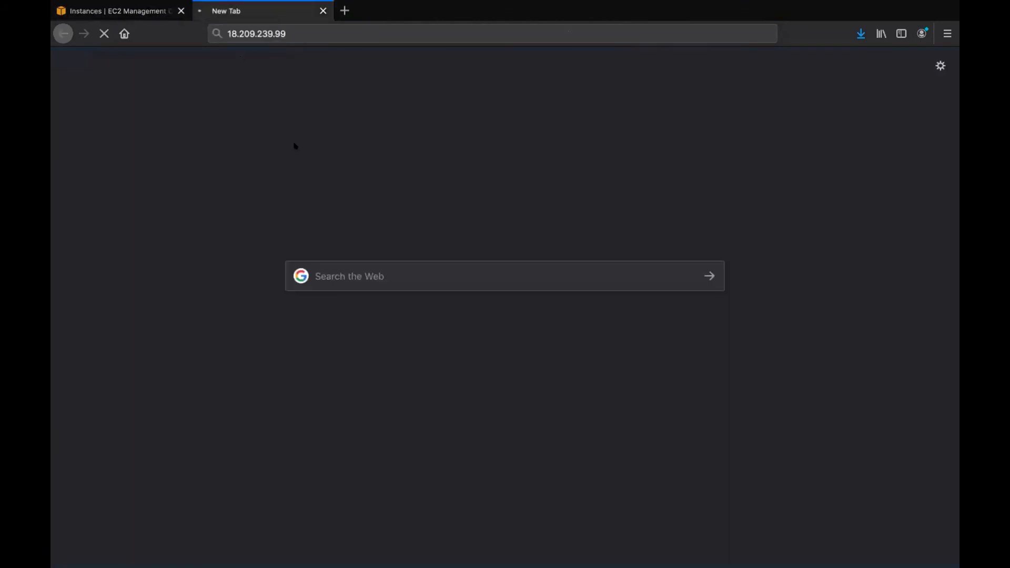
# - Stop loading the 18.209.239.99 page and review the web server instance's description and status in the EC2 console
pyautogui.click(105, 35)
pyautogui.click(116, 11)
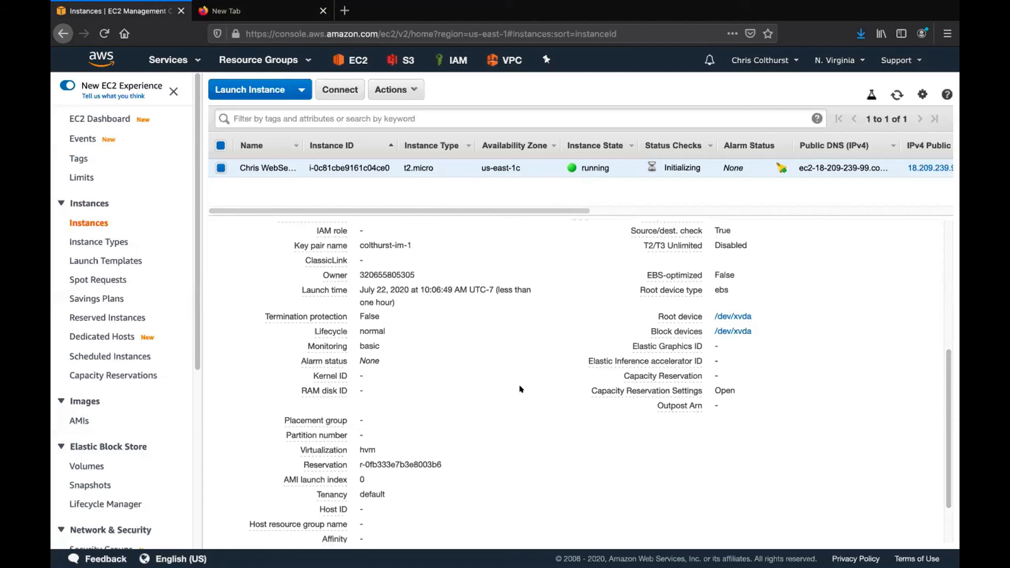
pyautogui.scroll(5, 521, 389)
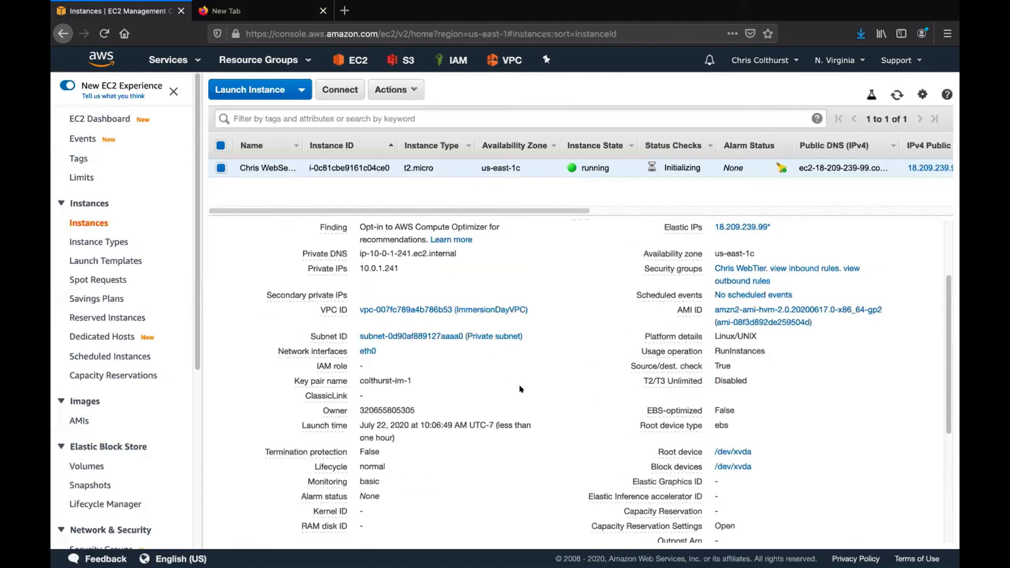
pyautogui.scroll(4, 521, 389)
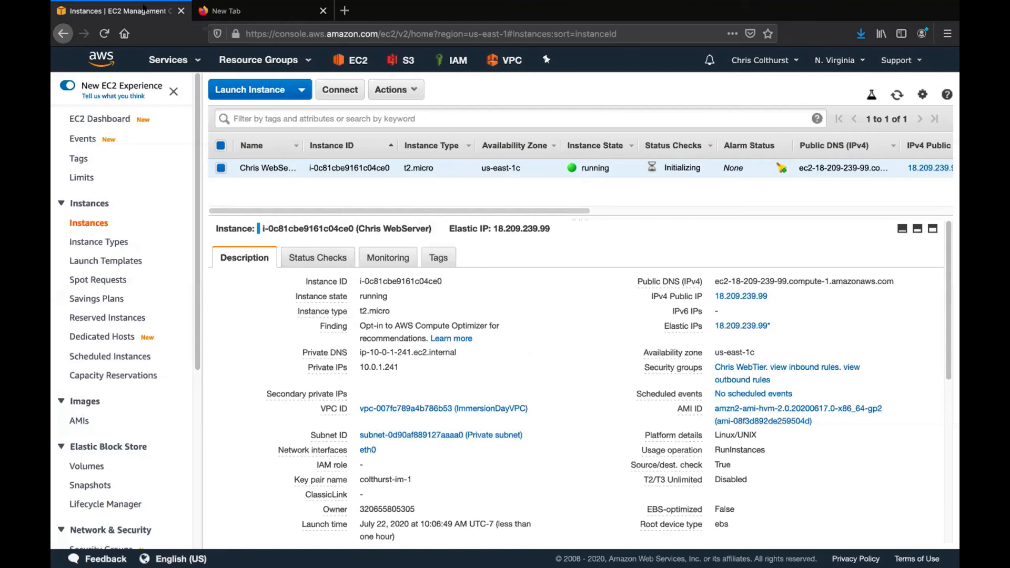
pyautogui.click(227, 10)
pyautogui.click(126, 8)
# - Switch to the EC2 Linux Lab document in Word and review the Browse the Web Server section, including the reboot tip
pyautogui.hotkey('ctrl', 'Right')
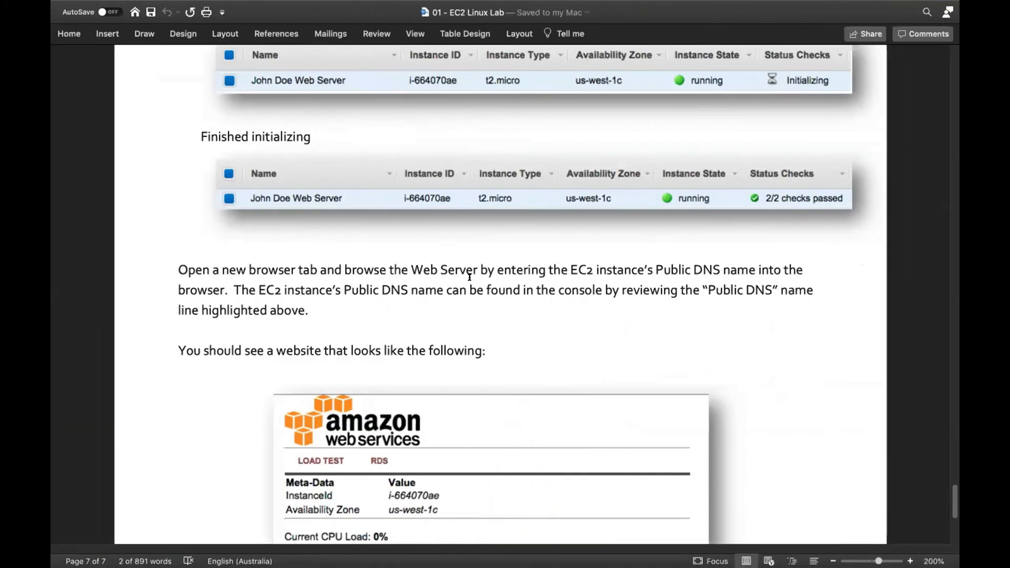
pyautogui.scroll(-10, 469, 277)
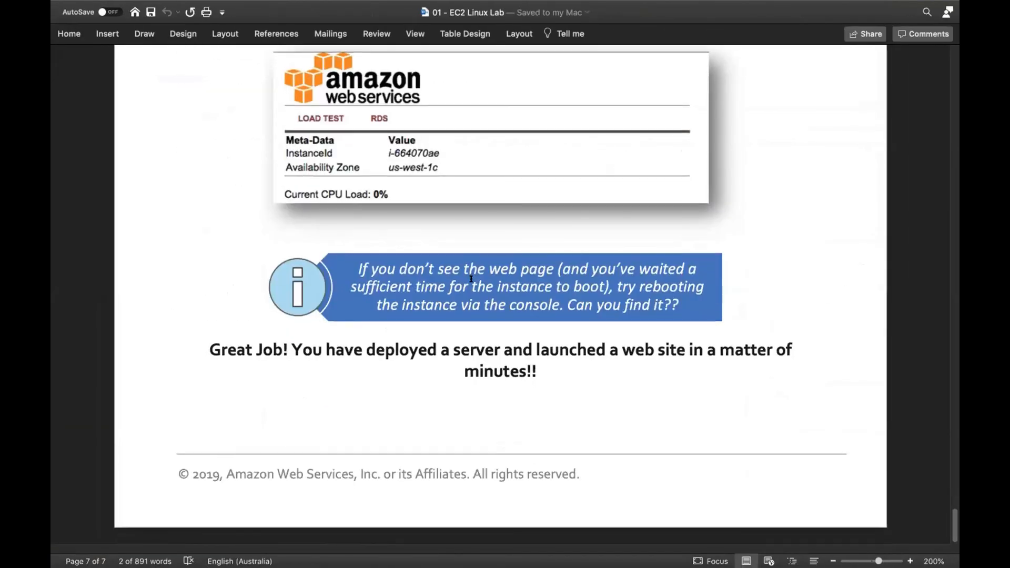
pyautogui.scroll(6, 471, 279)
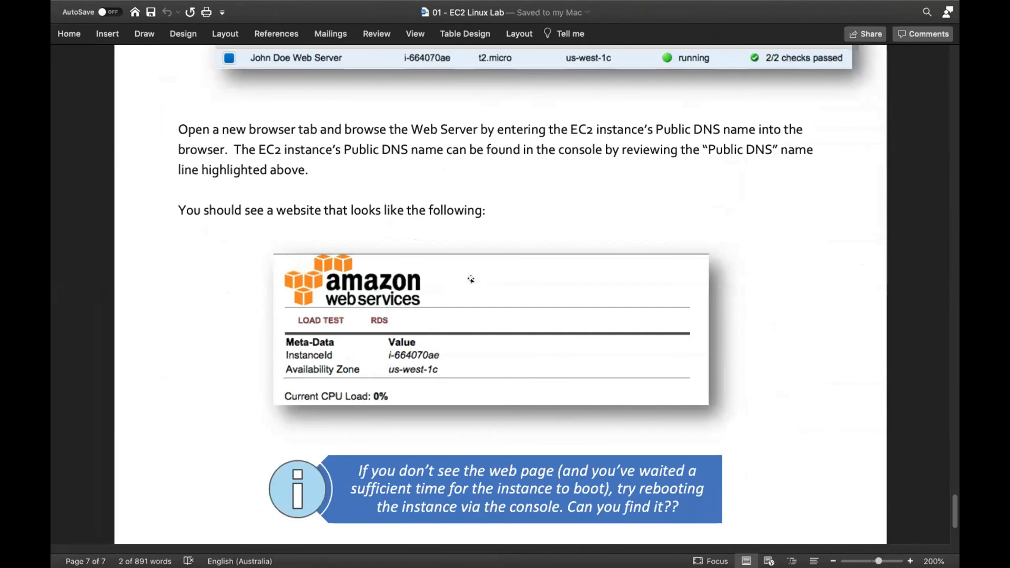
pyautogui.scroll(10, 471, 278)
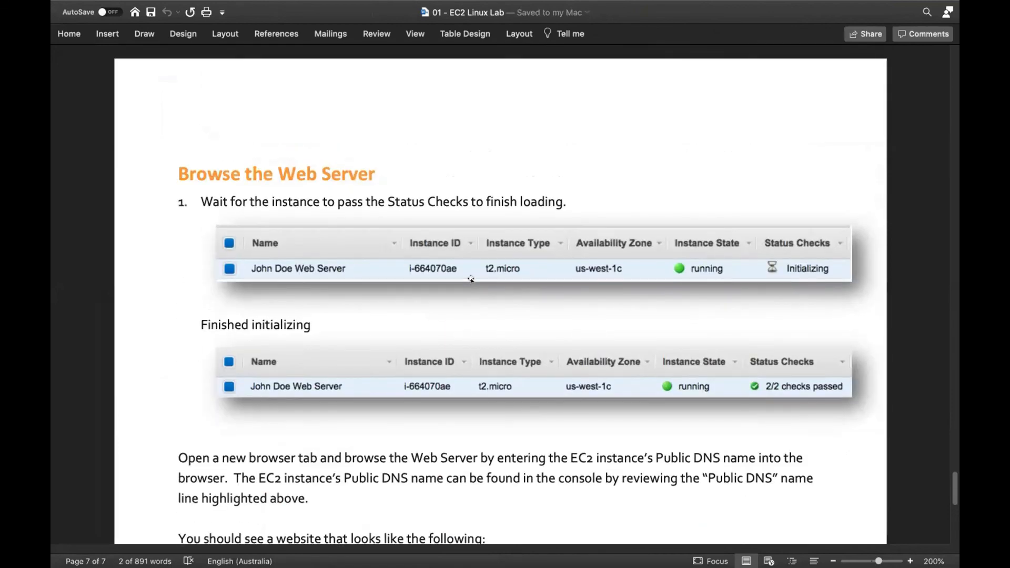
pyautogui.scroll(-13, 471, 278)
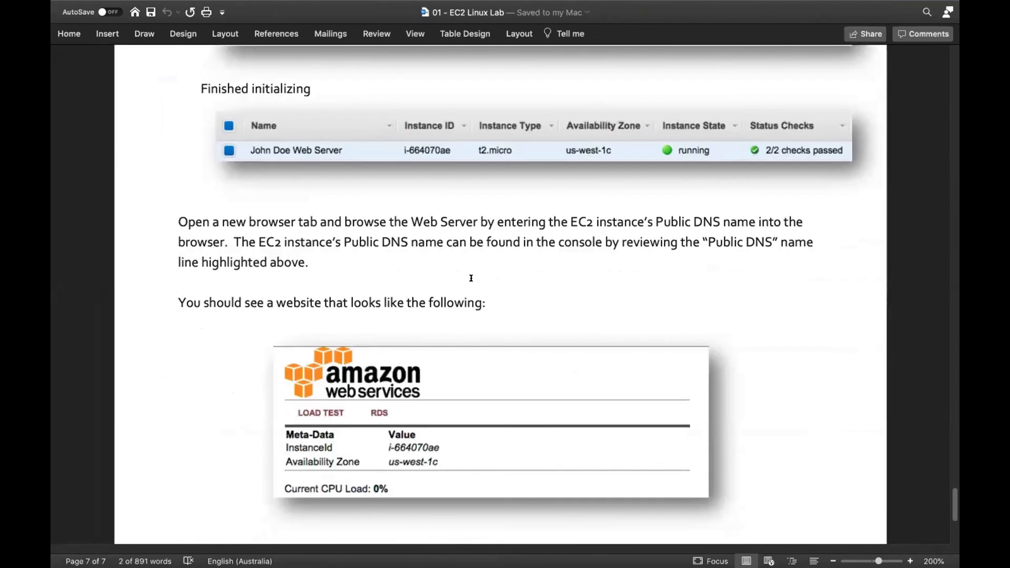